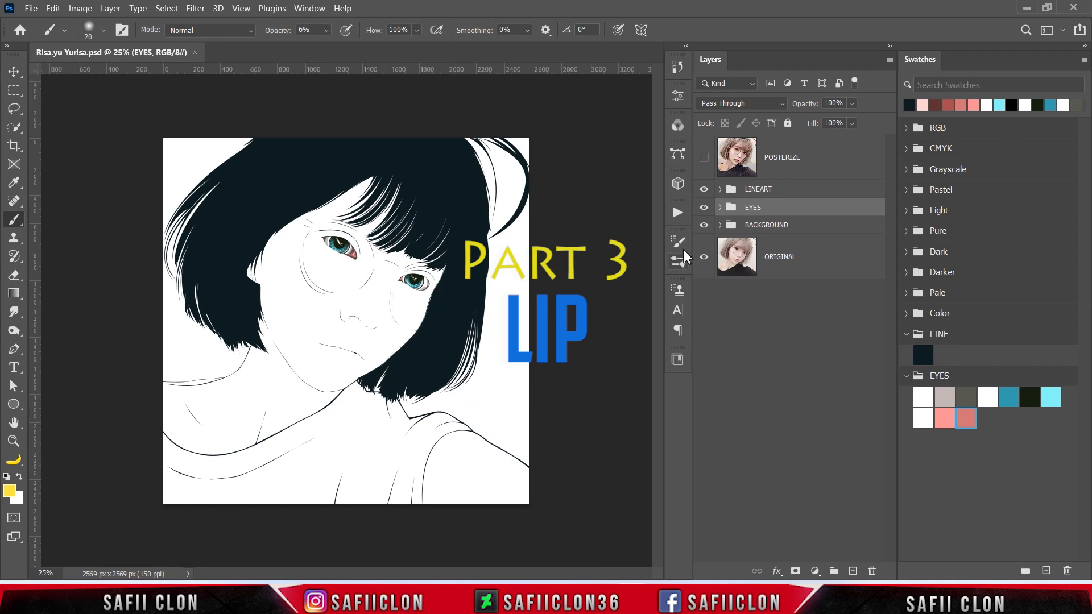
Select the BACKGROUND group and set the Pen tool to Shape mode with the New Layer path operation.
click(704, 159)
click(704, 161)
click(800, 223)
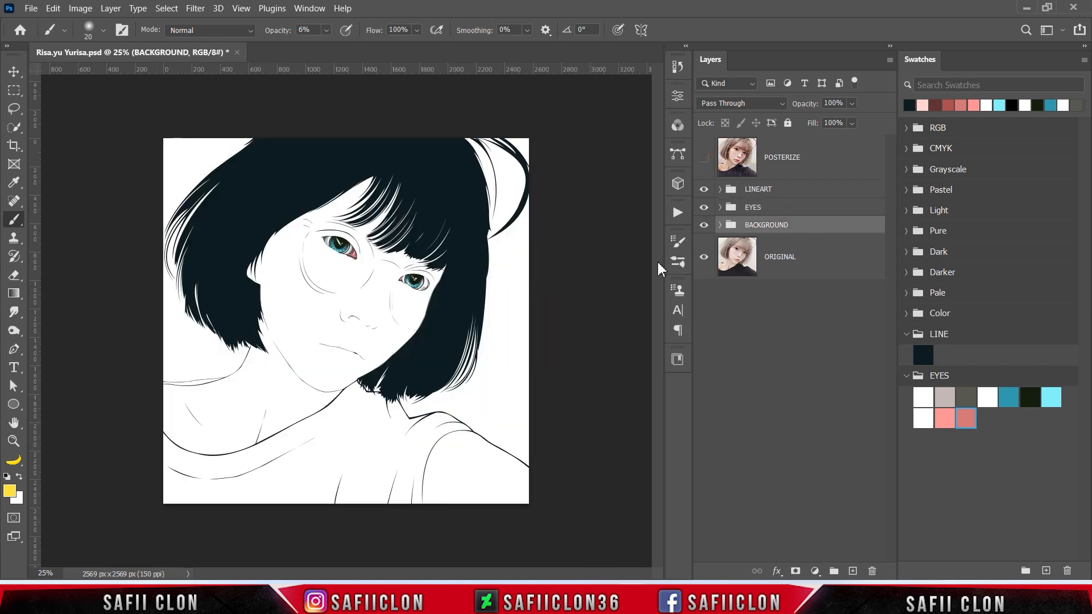
right_click(14, 349)
click(51, 349)
click(120, 31)
click(103, 39)
click(159, 31)
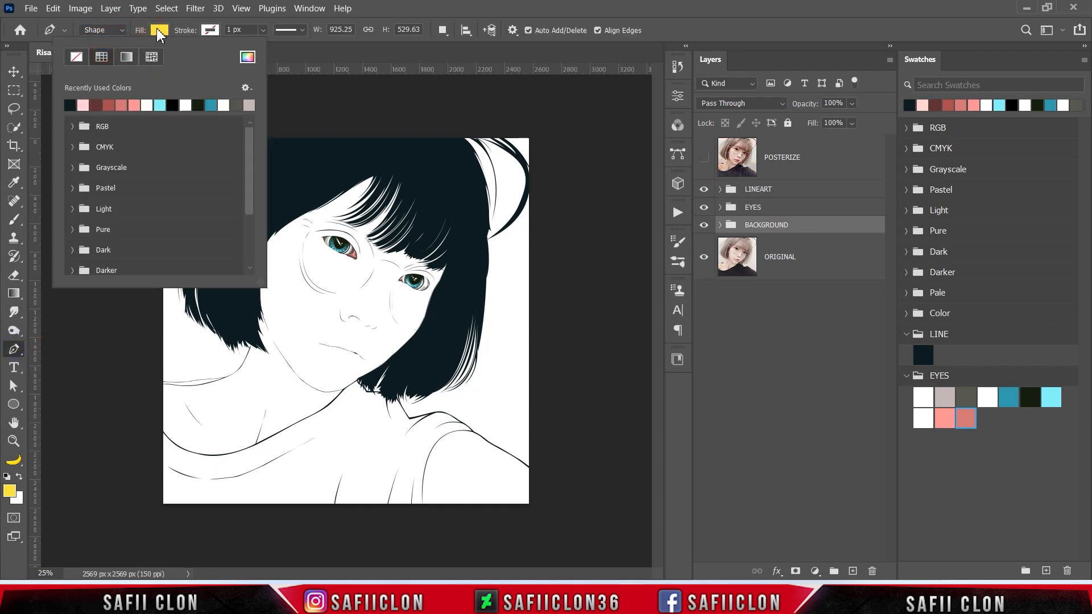
click(159, 33)
click(443, 31)
click(456, 48)
Trace the lower lip's outer edge between both mouth corners with a curved pen path, using the POSTERIZE layer as reference.
key(ctrl+1)
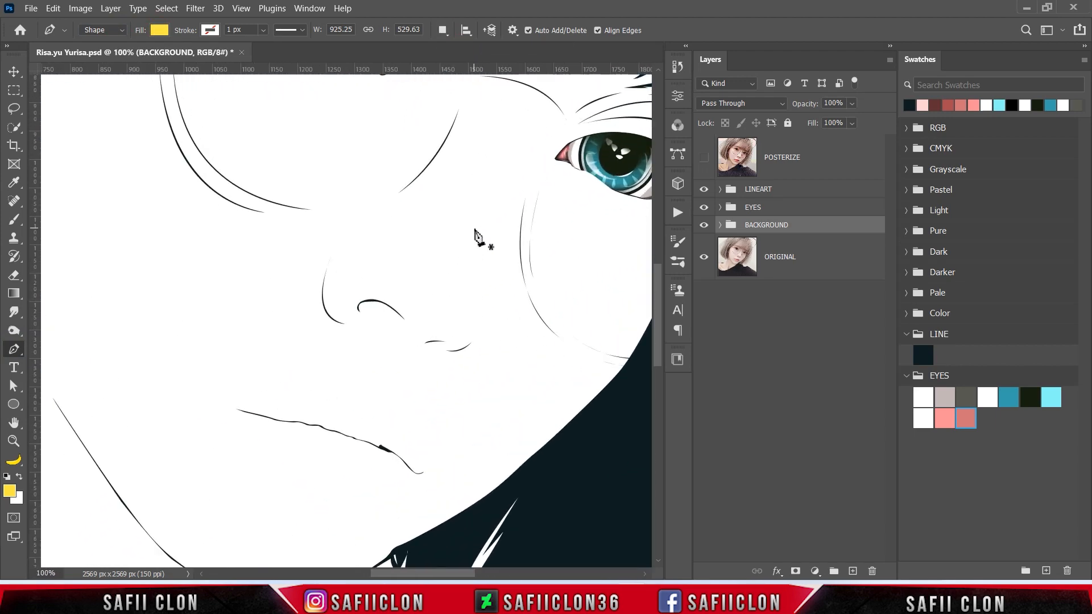
scroll(476, 236, down, 5)
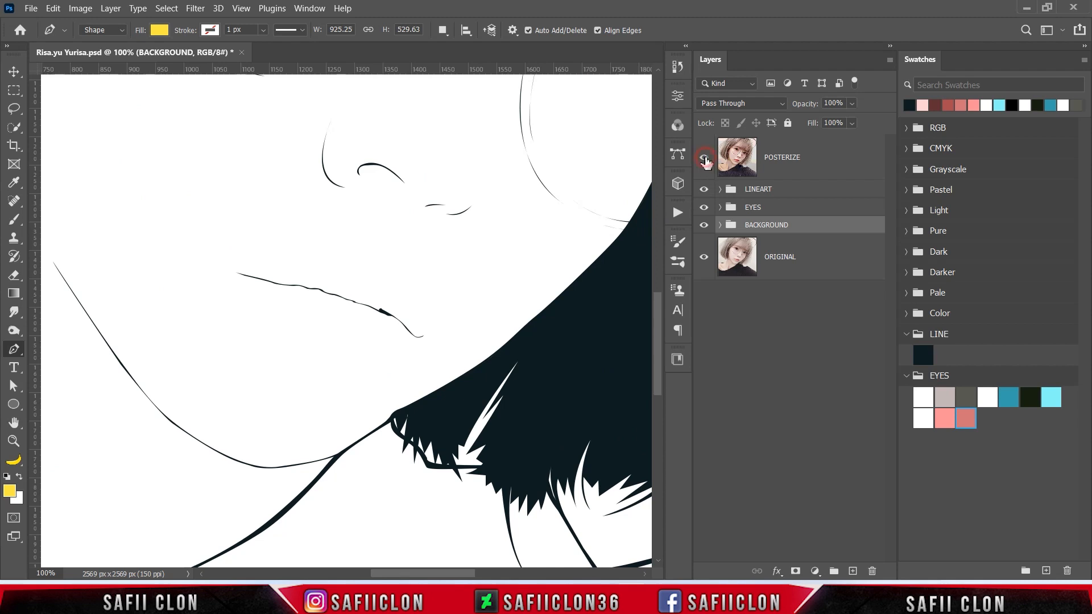
click(704, 158)
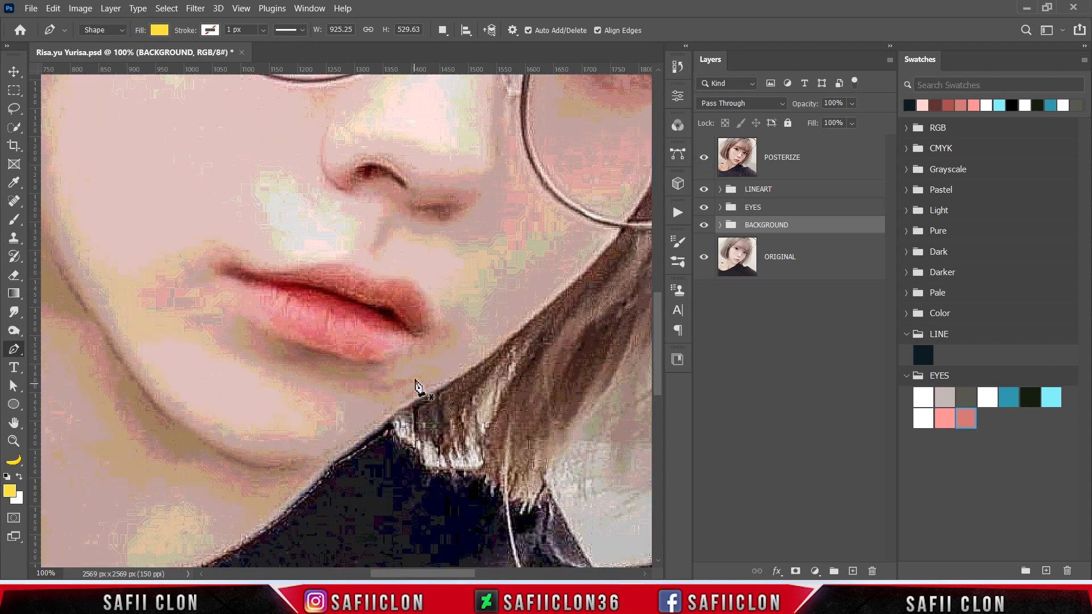
click(421, 338)
drag(411, 344, 405, 353)
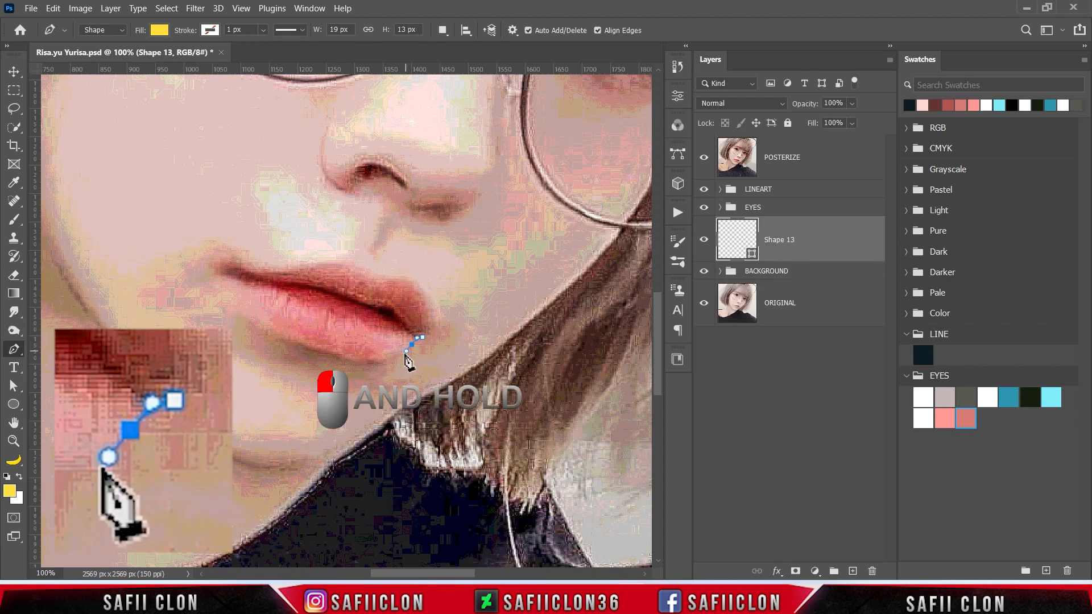
drag(361, 359, 319, 352)
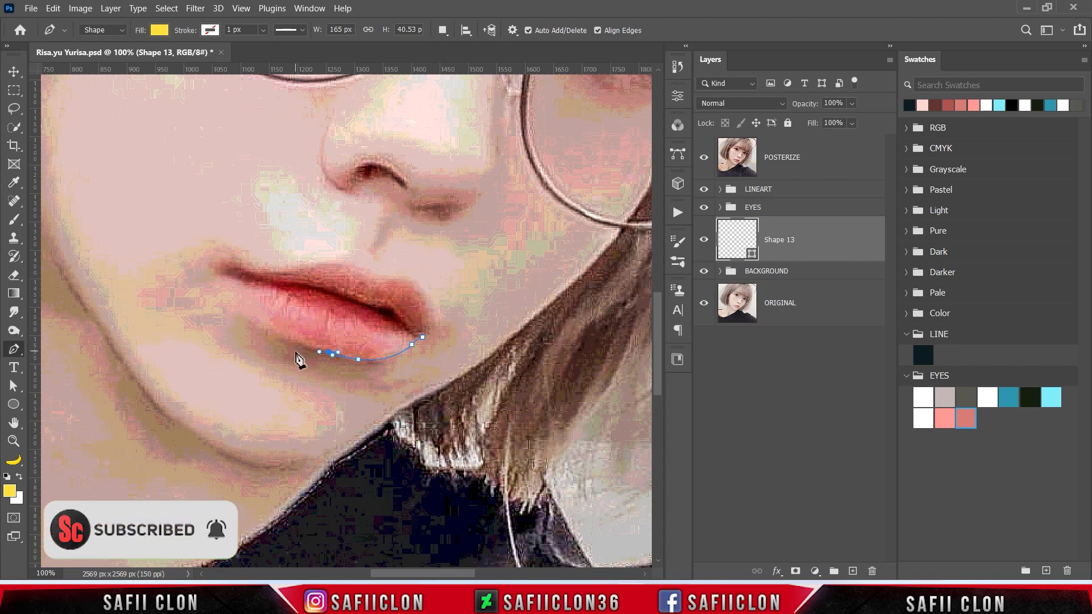
drag(249, 315, 198, 272)
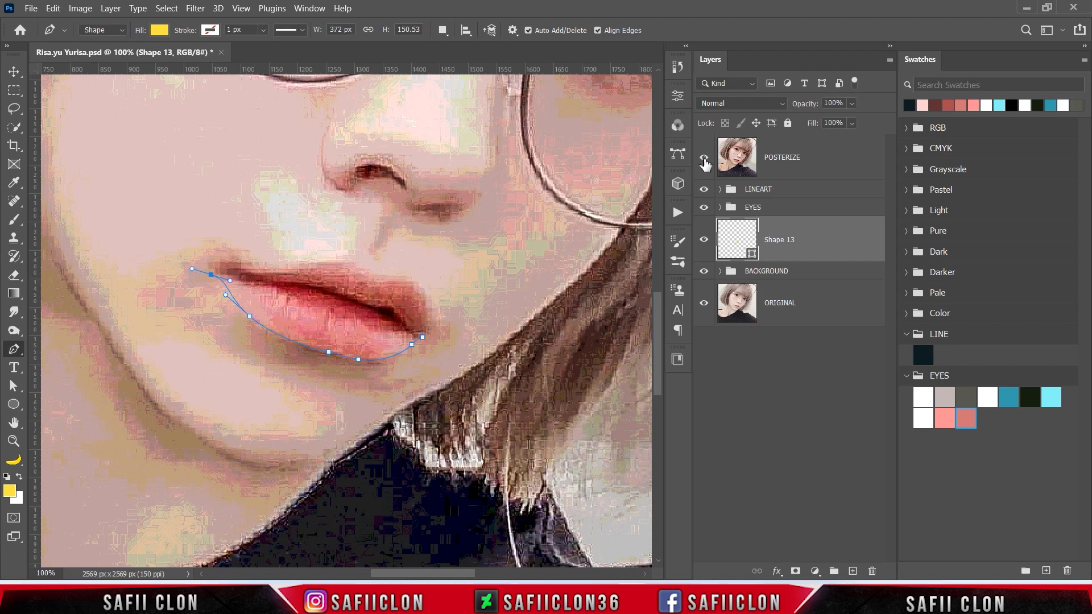
click(703, 159)
drag(211, 274, 259, 279)
alt+click(210, 271)
Extend the lower-lip path along the first part of the mouth line, following the line art closely.
click(704, 159)
click(704, 160)
key(ctrl+plus)
key(ctrl+plus)
drag(423, 573, 410, 573)
click(291, 201)
drag(334, 212, 356, 213)
click(374, 215)
click(384, 215)
click(408, 223)
drag(436, 224, 453, 230)
Follow the rest of the mouth line and close the lower-lip shape at the mouth corner, about 374 by 158 px.
drag(405, 573, 421, 573)
click(276, 241)
click(302, 248)
click(321, 255)
click(329, 258)
click(345, 265)
click(394, 280)
click(427, 296)
click(449, 300)
click(473, 313)
click(489, 332)
click(507, 351)
drag(547, 369, 572, 380)
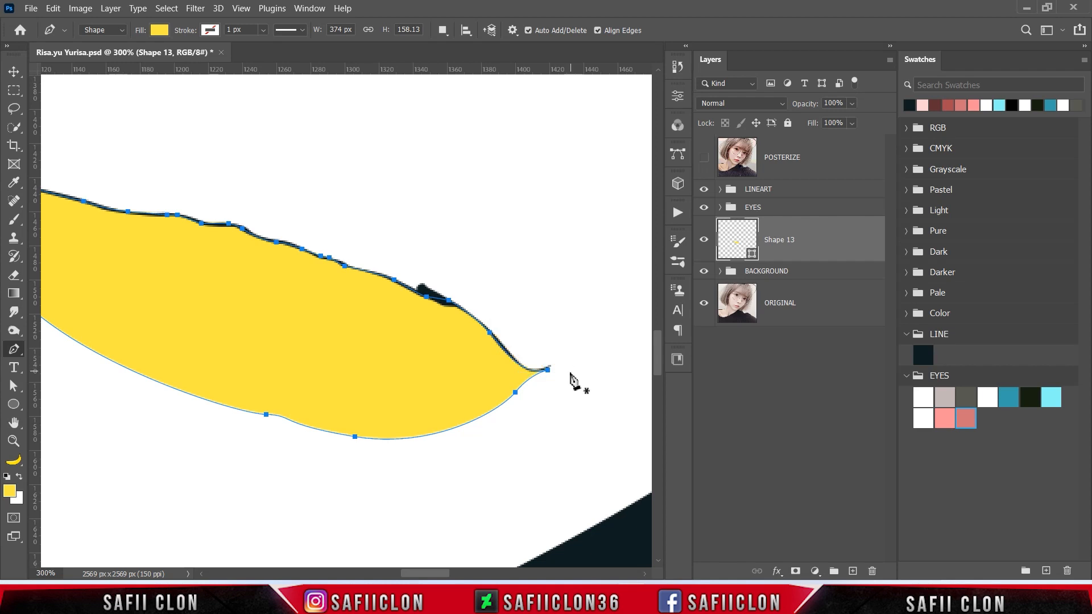
click(492, 411)
key(ctrl+minus)
key(ctrl+minus)
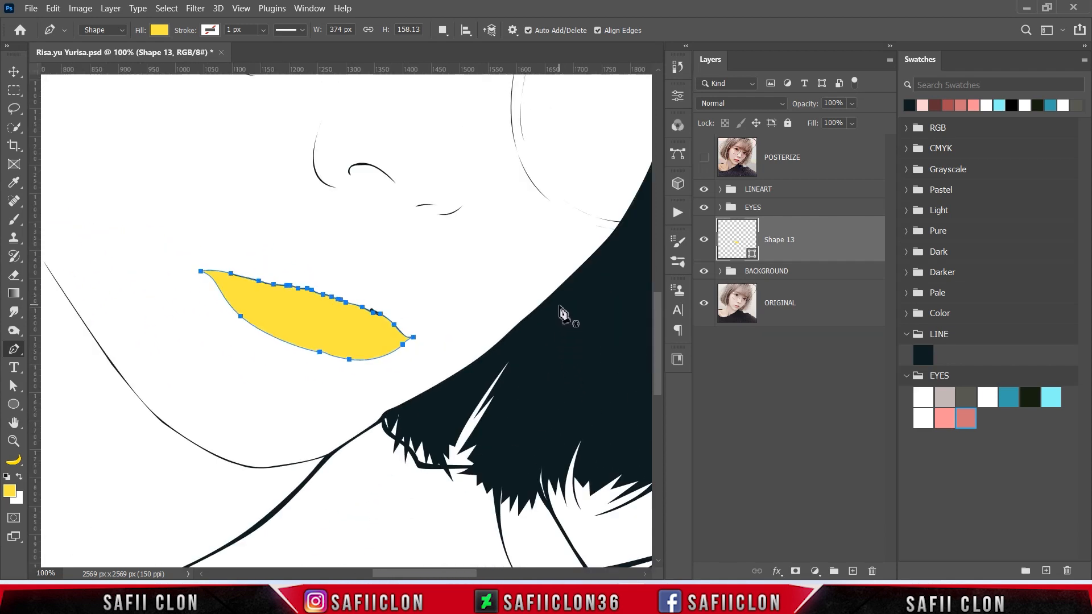
Load the LIP.aco swatches, collapse the EYES swatch group and expand the LIP group.
click(1084, 60)
click(994, 260)
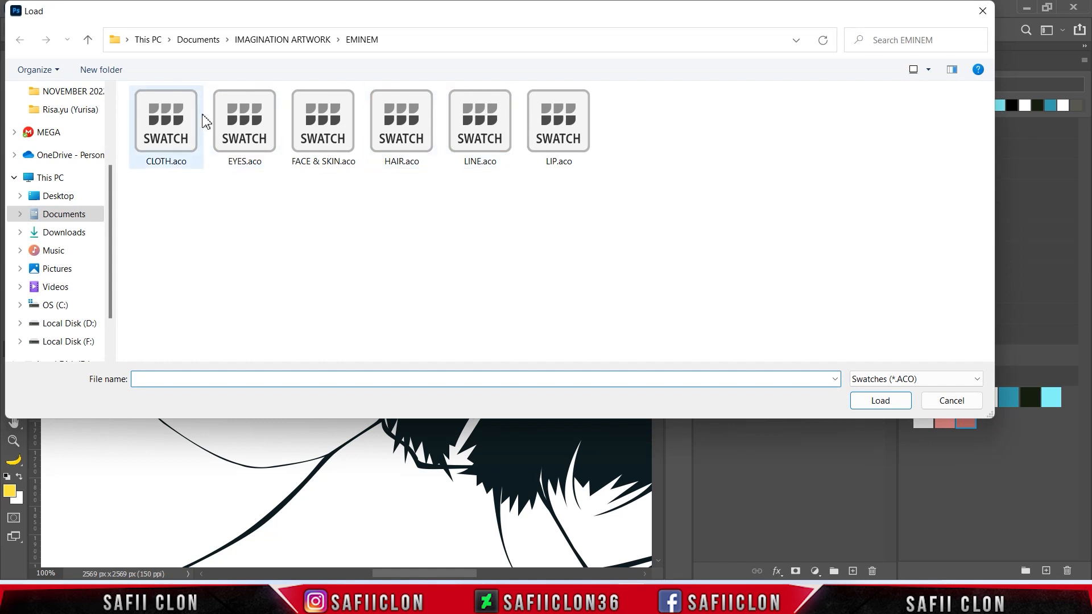
click(559, 124)
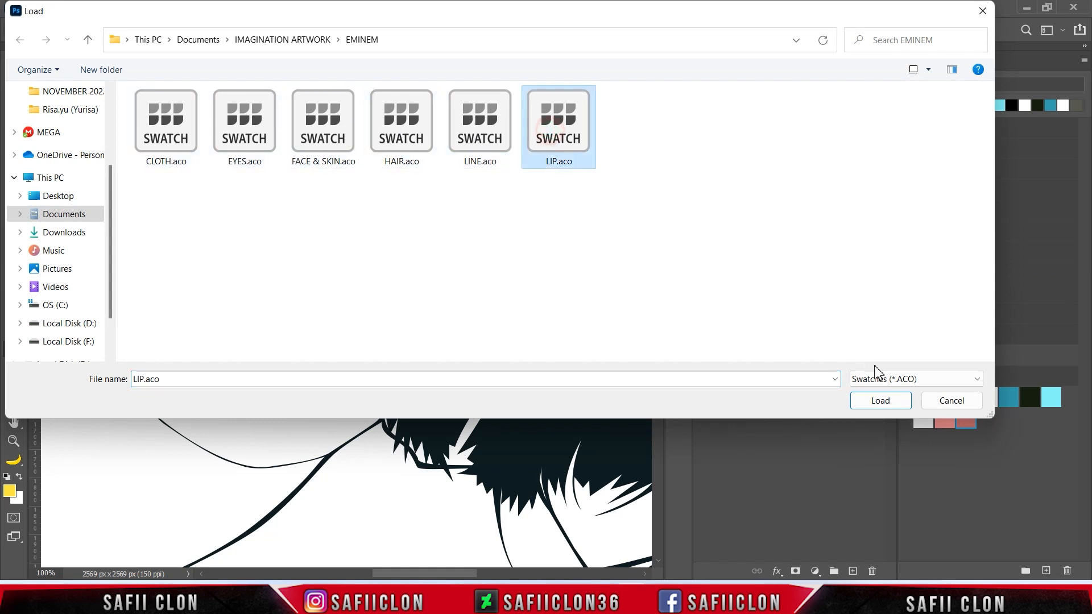
click(881, 400)
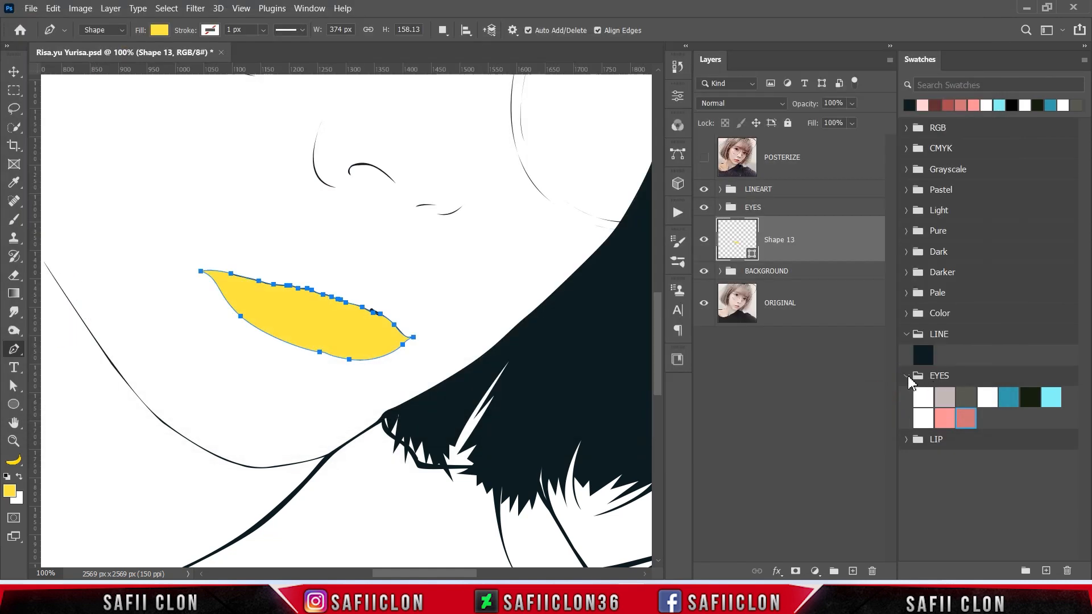
click(906, 376)
click(906, 397)
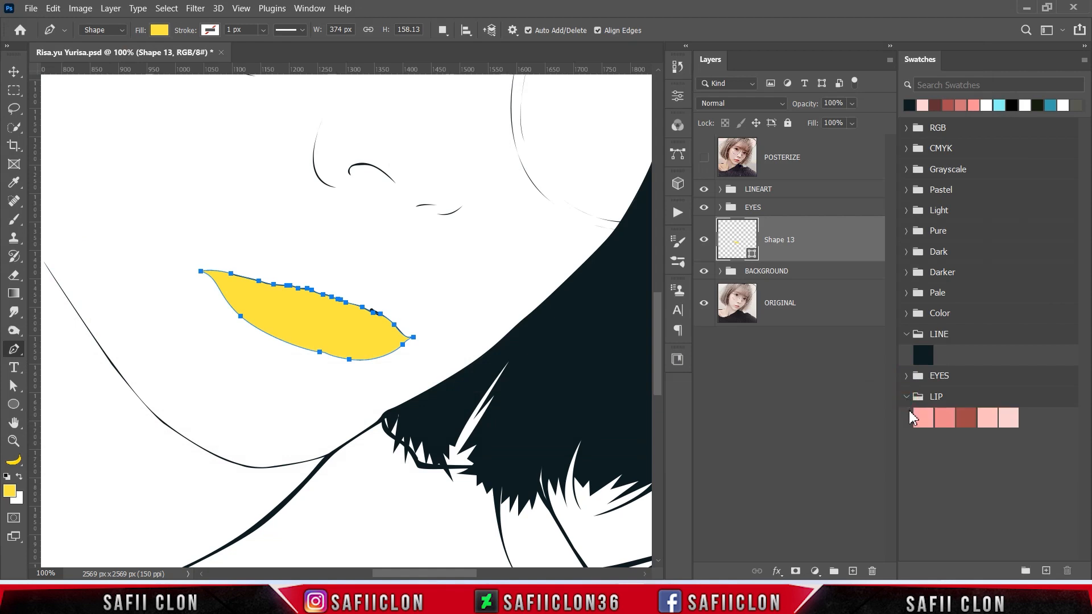
Fill the lower-lip shape with the first pink LIP swatch, f9a4a5.
double_click(752, 255)
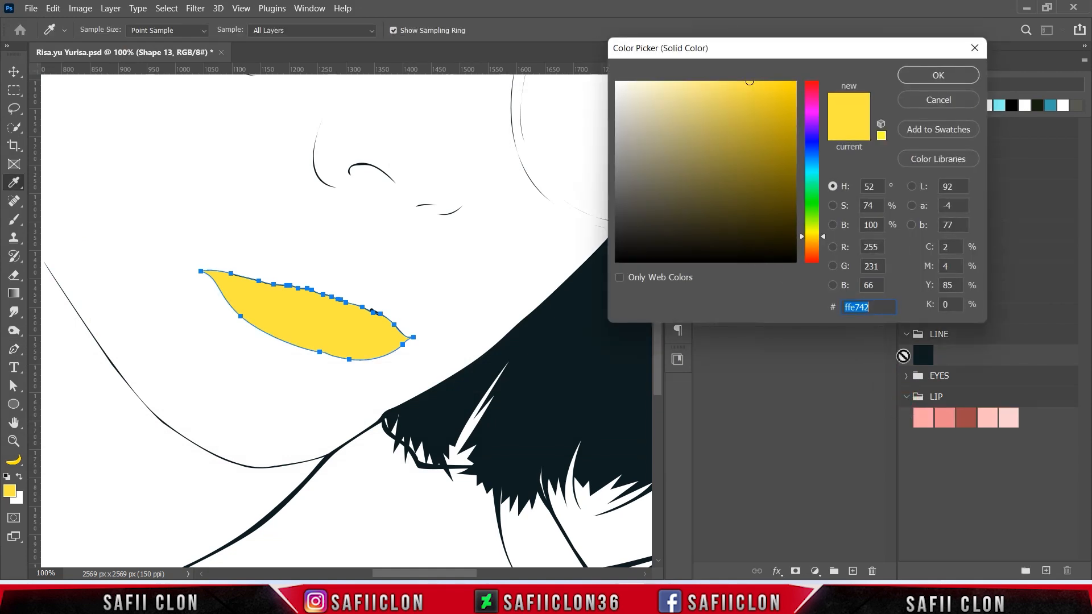
click(932, 421)
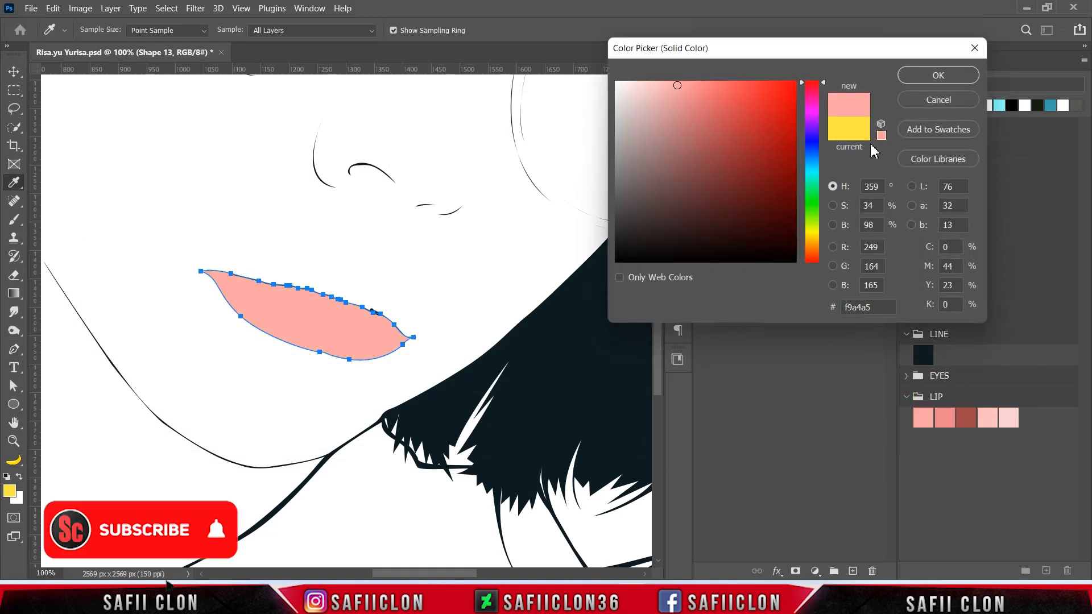
click(923, 77)
Trace the upper lip's top edge as a separate shape layer, working over the POSTERIZE reference from one mouth corner to the other.
click(444, 31)
click(478, 48)
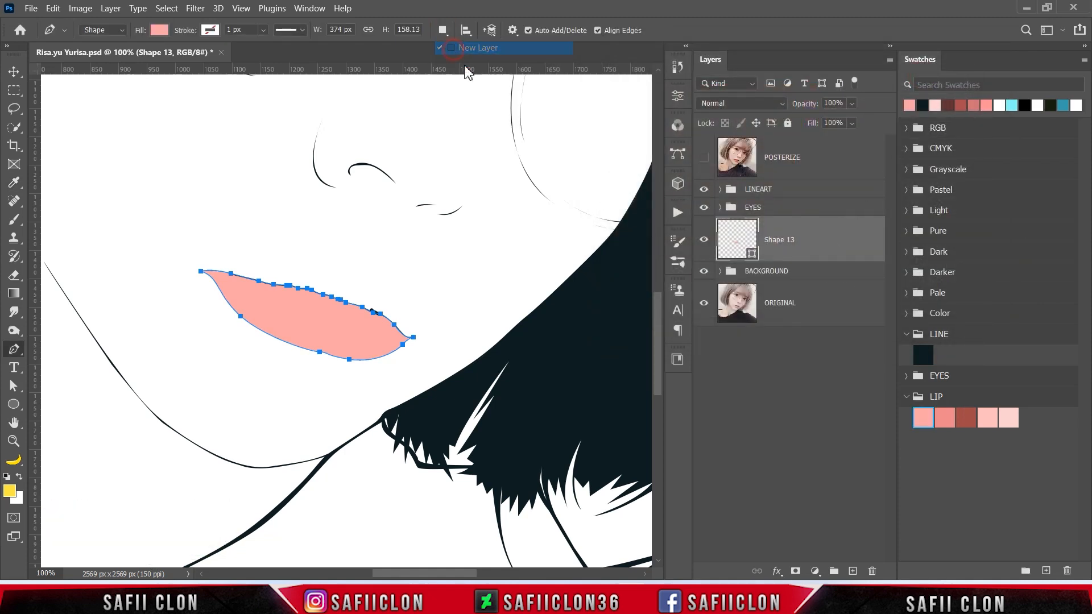
click(704, 157)
key(ctrl+plus)
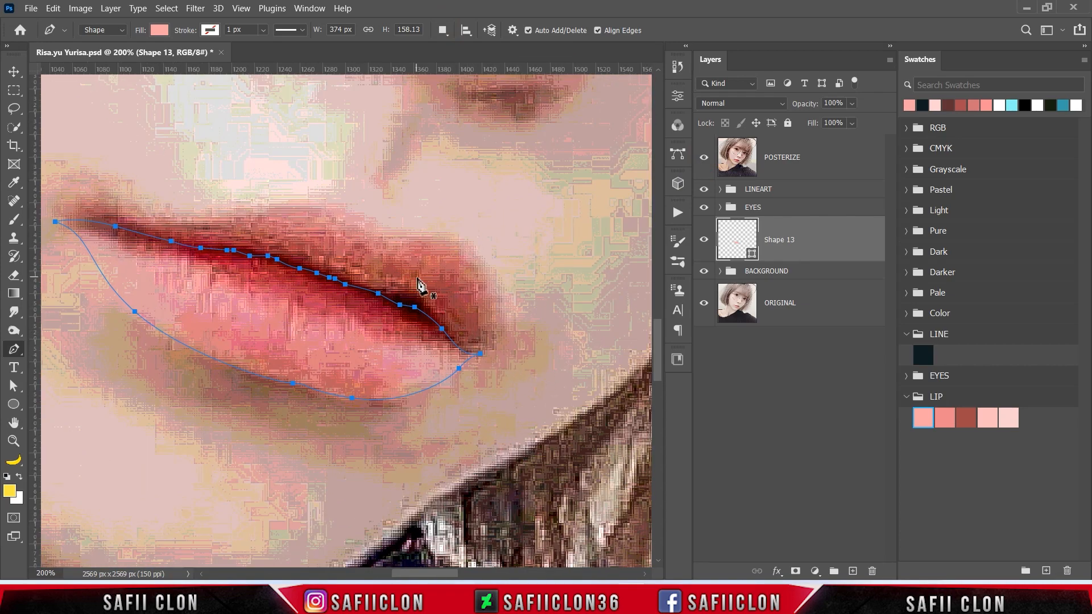
drag(436, 573, 428, 573)
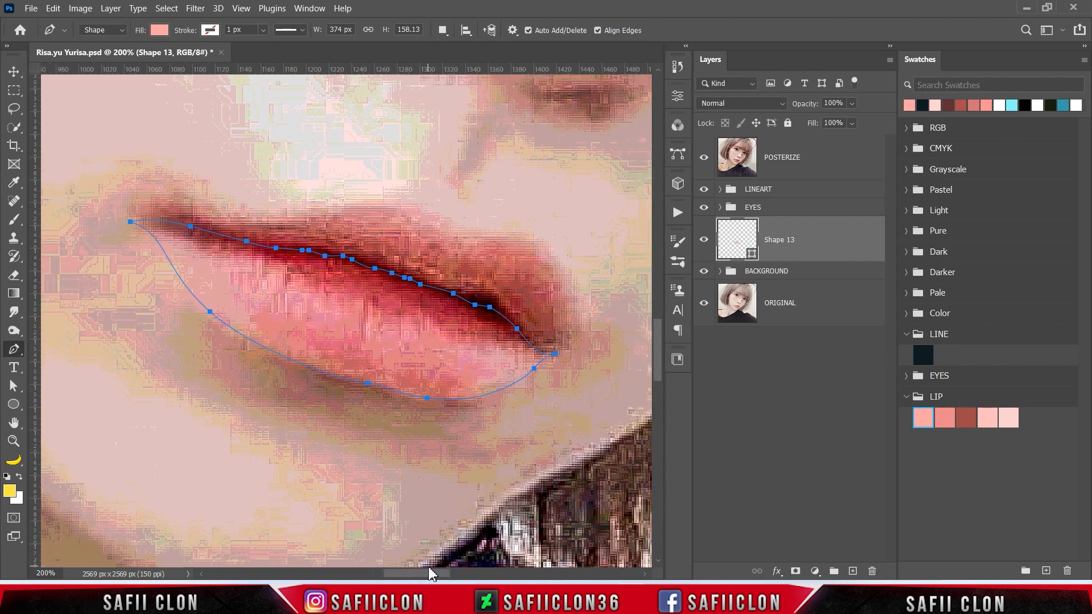
click(141, 216)
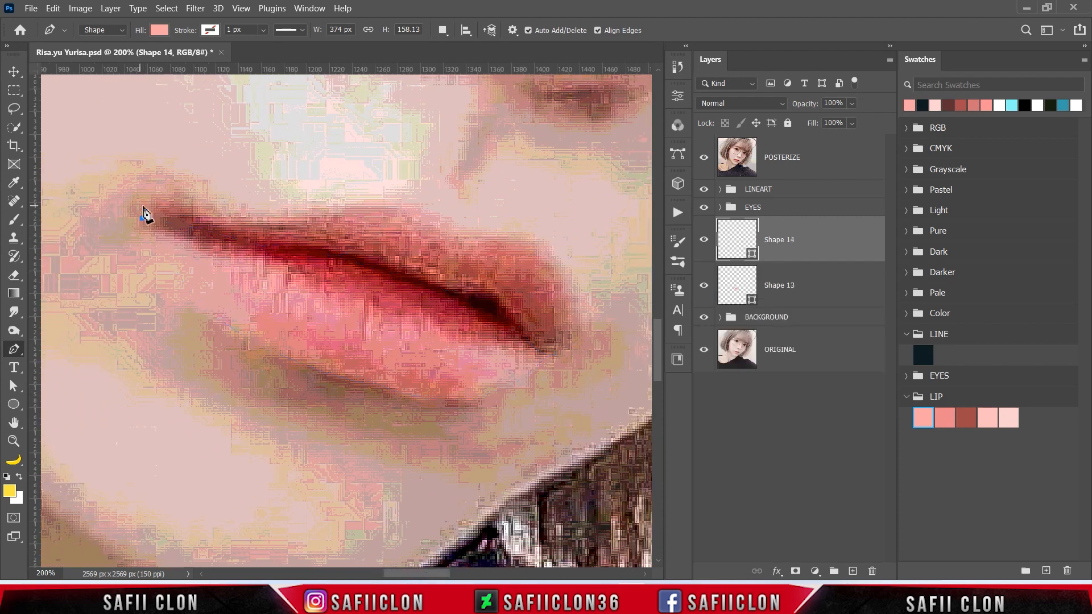
drag(164, 199, 187, 205)
drag(287, 219, 330, 210)
drag(425, 210, 459, 227)
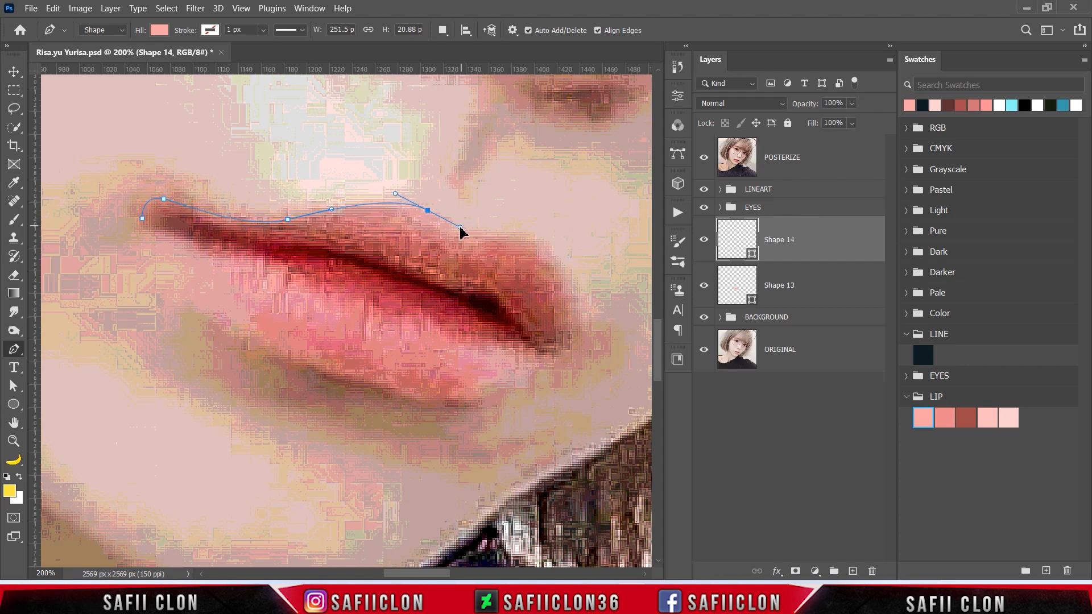
key(ctrl+minus)
drag(407, 277, 452, 292)
click(462, 336)
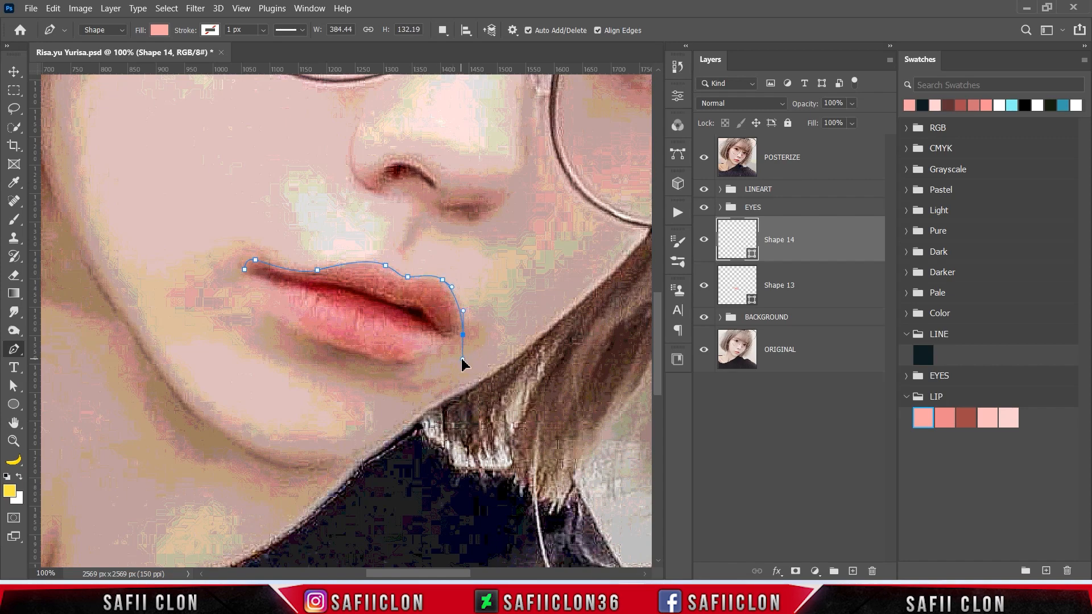
Continue the upper-lip outline around the far mouth corner and bring it to the end of the mouth line.
key(ctrl+plus)
click(704, 158)
click(704, 158)
drag(585, 305, 571, 366)
click(465, 236)
click(556, 275)
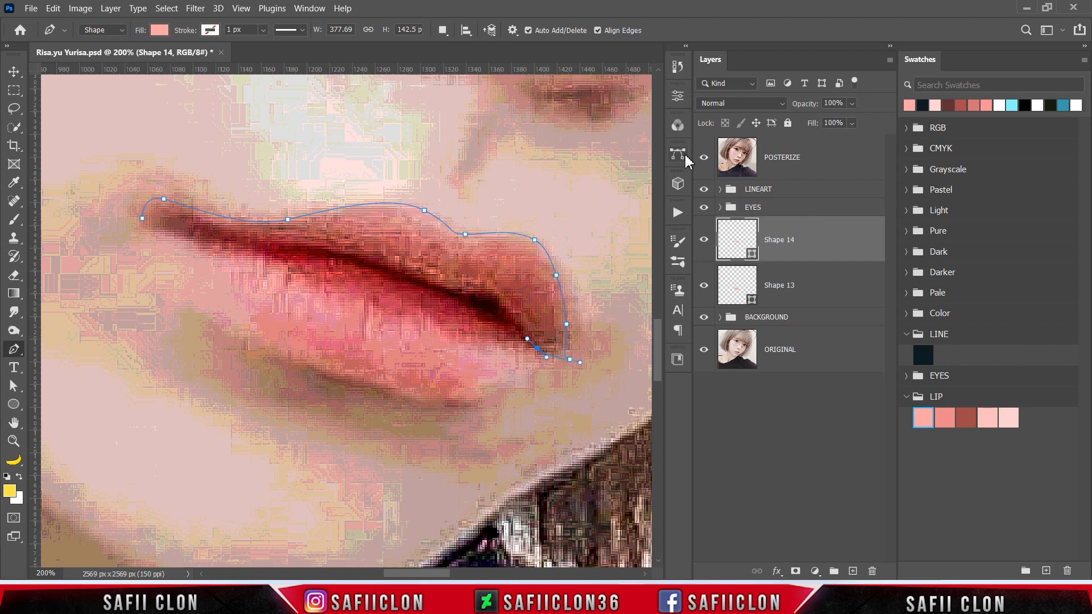
Trace the upper lip's bottom edge back along the mouth line and close the shape, about 378 by 143 px.
click(704, 157)
drag(490, 308, 439, 289)
click(469, 301)
click(418, 283)
click(384, 268)
click(370, 267)
click(357, 262)
click(351, 257)
click(330, 257)
click(312, 251)
click(307, 249)
click(289, 250)
click(256, 244)
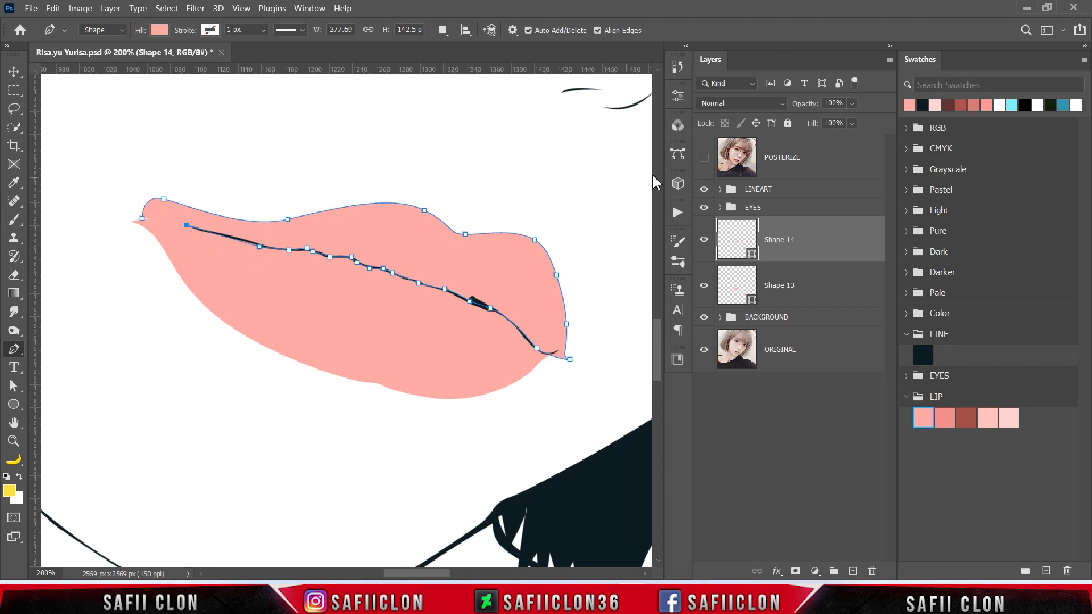
click(703, 157)
click(157, 226)
click(704, 157)
Adjust the upper-lip anchor points at the mouth corner and outer curve so the outline ends on the mouth line.
ctrl+click(569, 359)
drag(566, 324, 566, 318)
drag(569, 359, 567, 350)
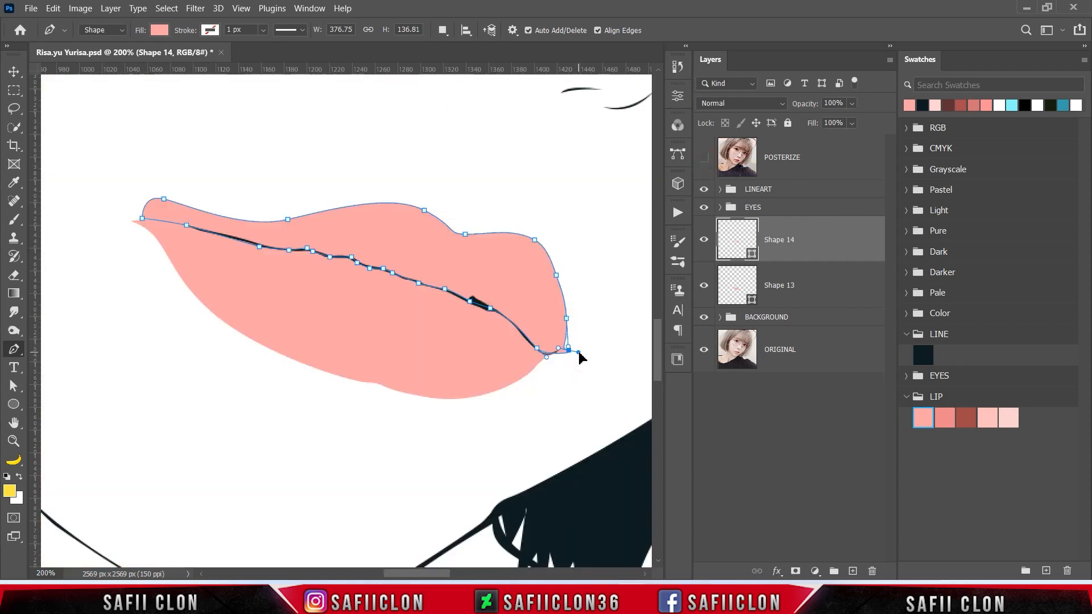
ctrl+click(535, 240)
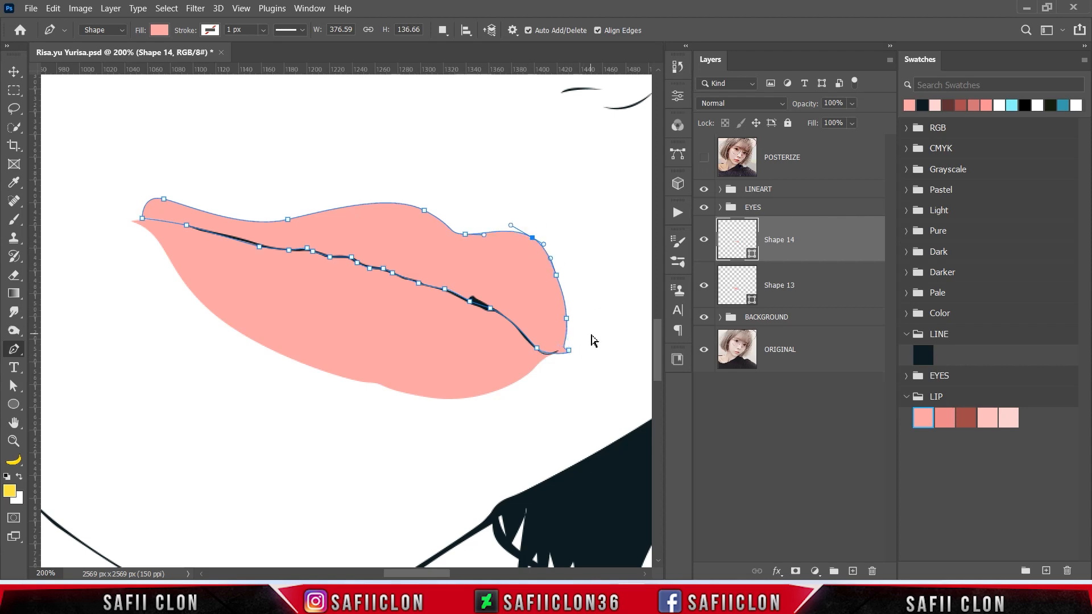
scroll(593, 340, down, 5)
scroll(593, 339, up, 2)
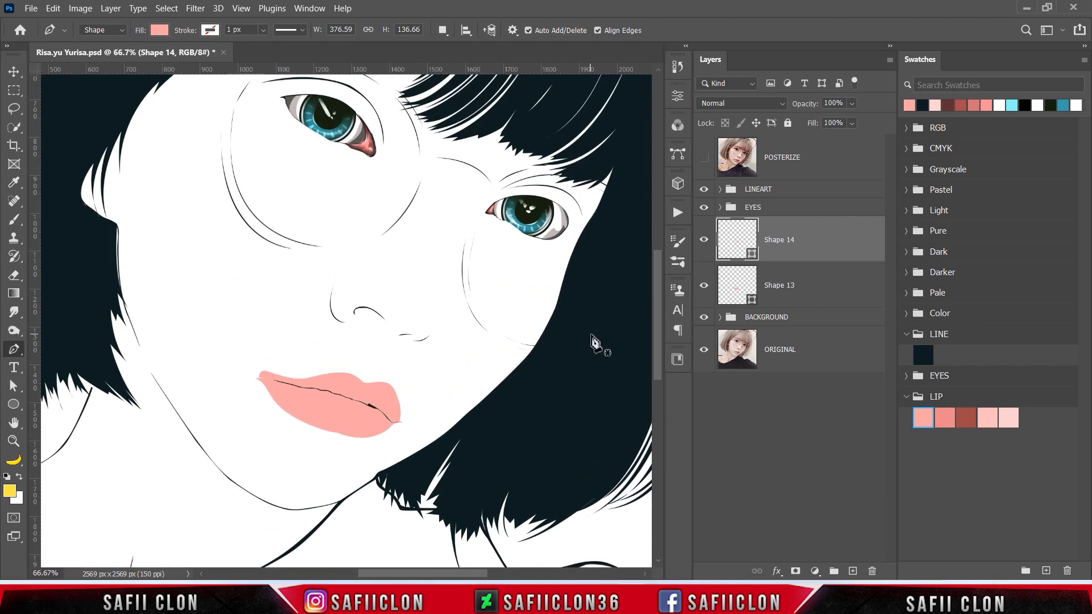
Rename the upper-lip shape layer UP and the lower-lip shape layer DOWN.
double_click(774, 240)
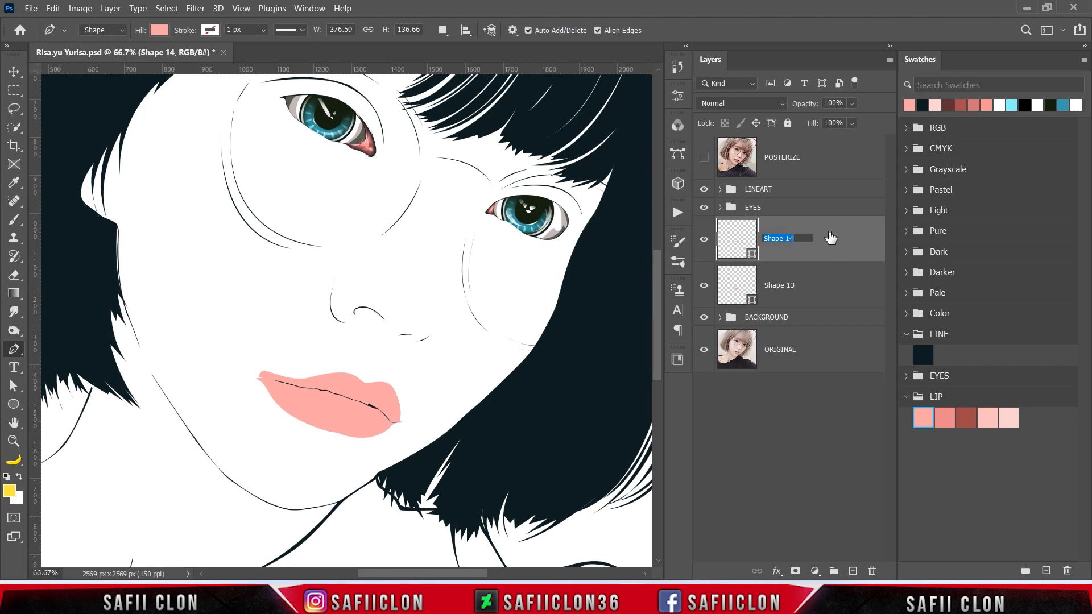
text(UP)
click(829, 233)
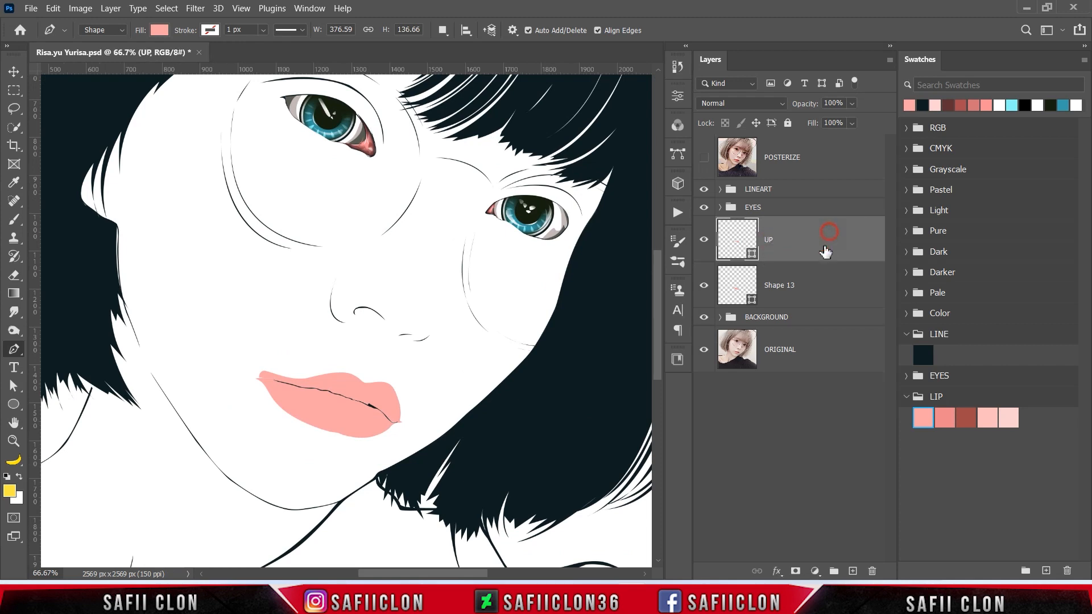
double_click(774, 286)
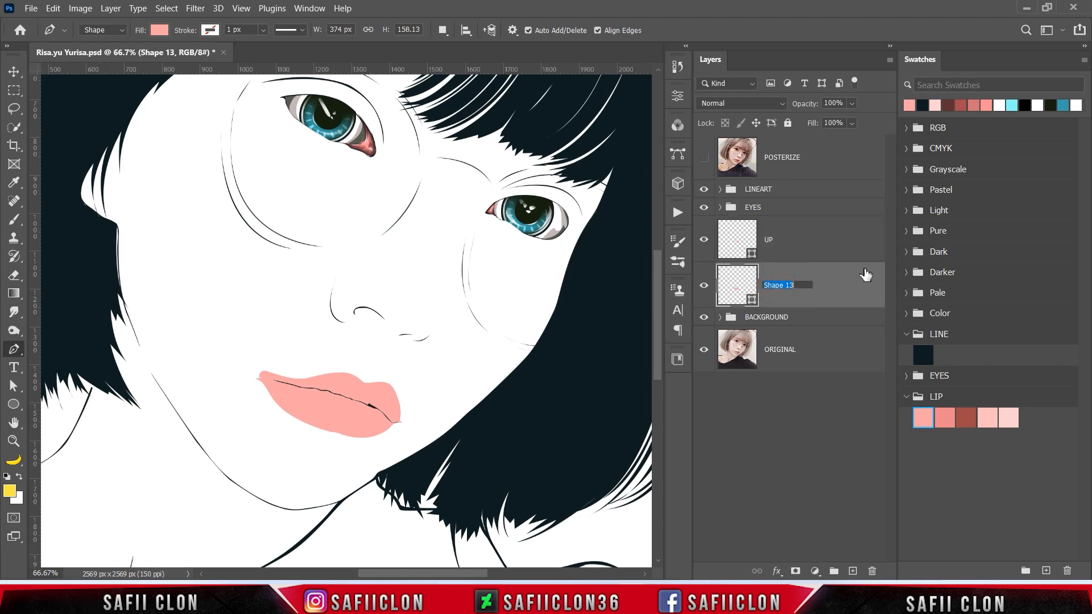
text(DOWN)
click(834, 279)
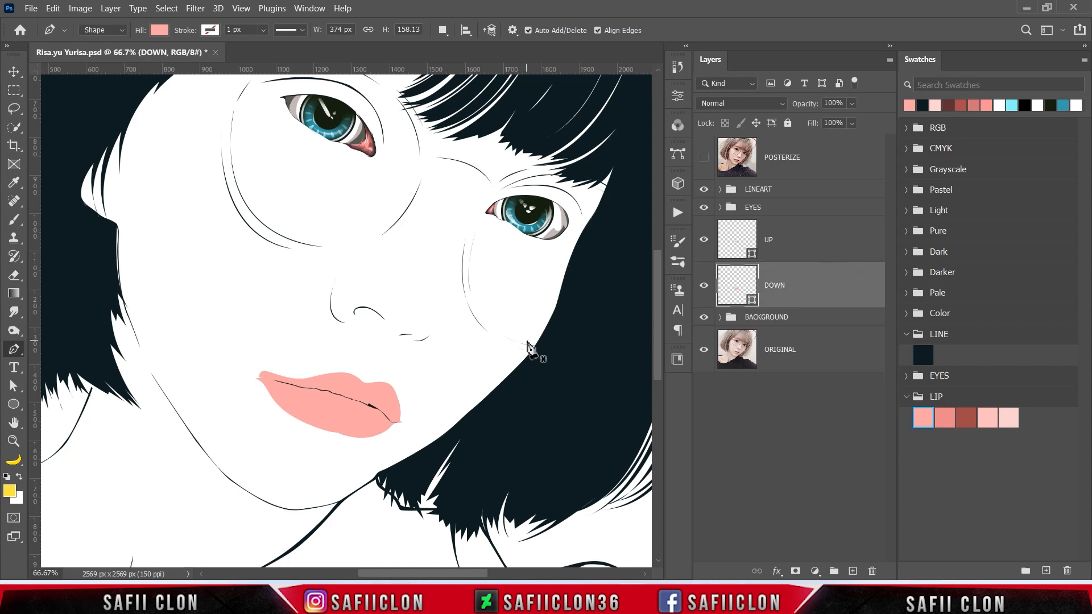
Compare the lips with the POSTERIZE reference by toggling the POSTERIZE and DOWN layers, and inspect the mouth up close.
click(704, 159)
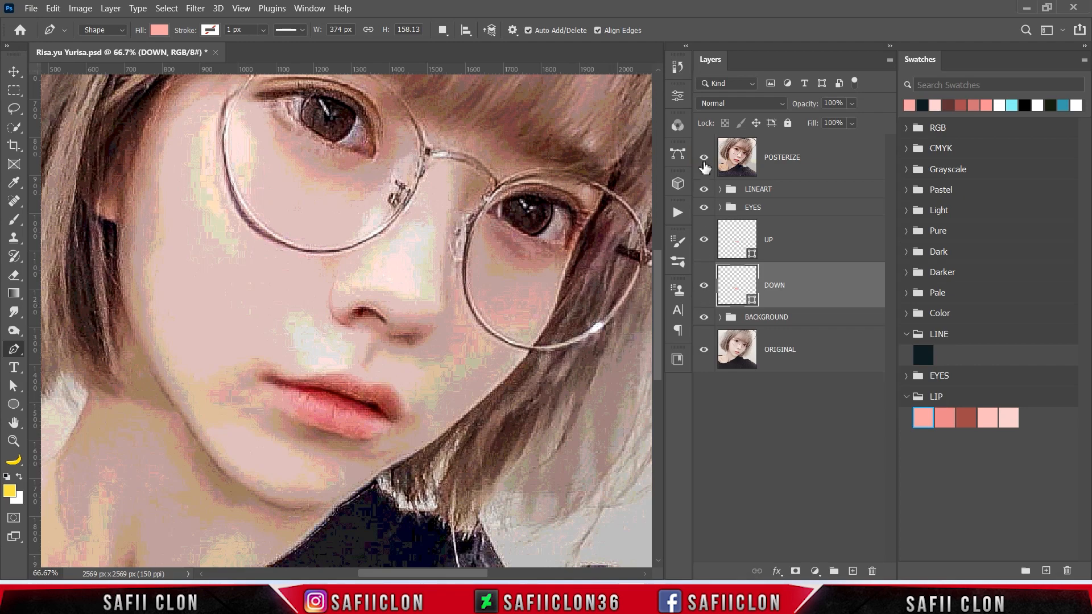
click(703, 158)
click(703, 285)
click(703, 285)
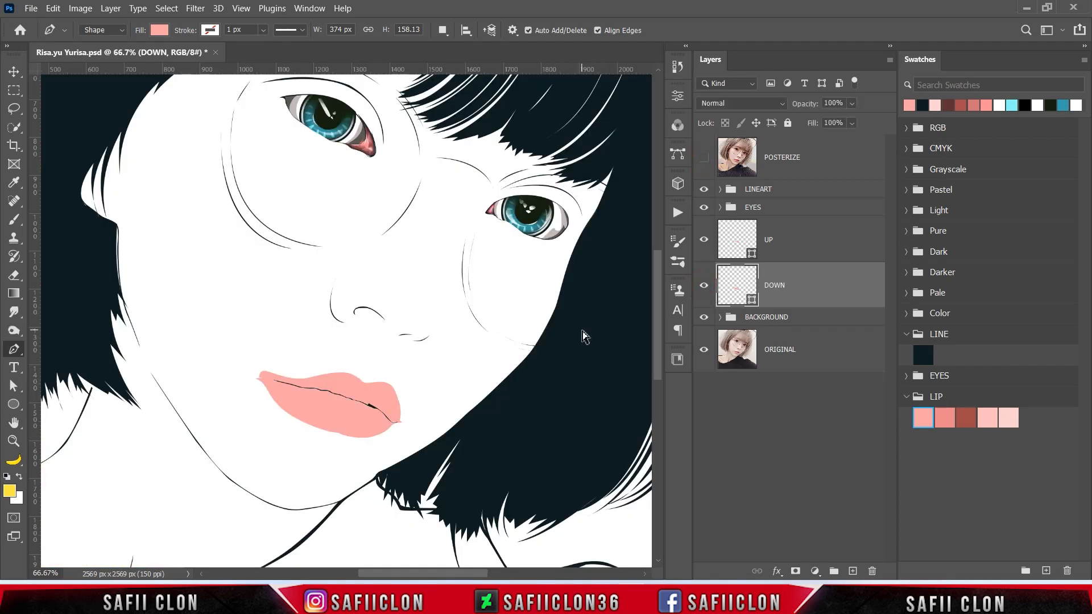
click(703, 158)
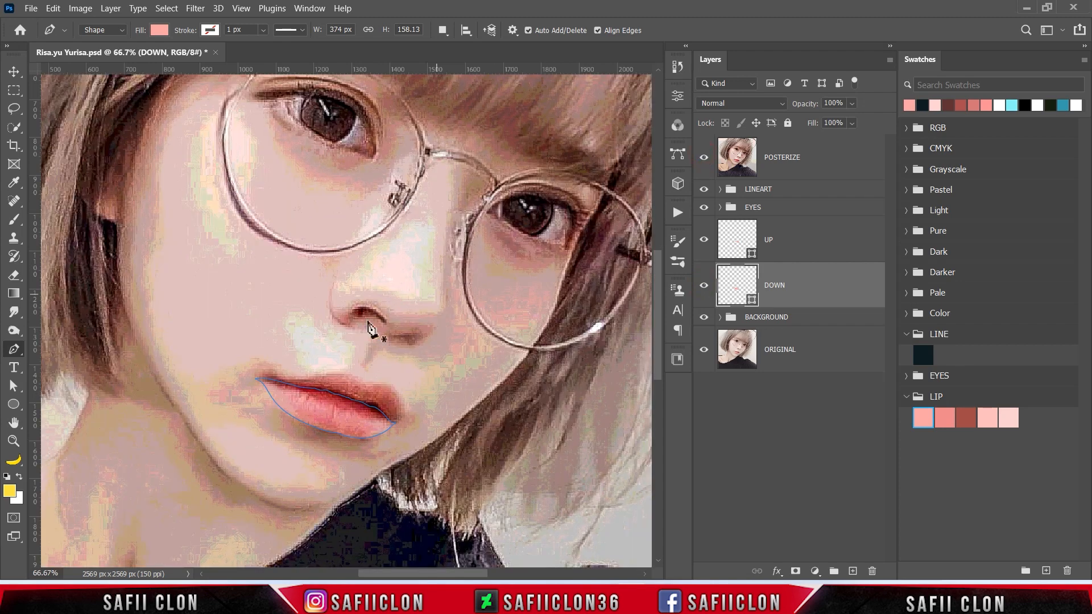
key(ctrl+plus)
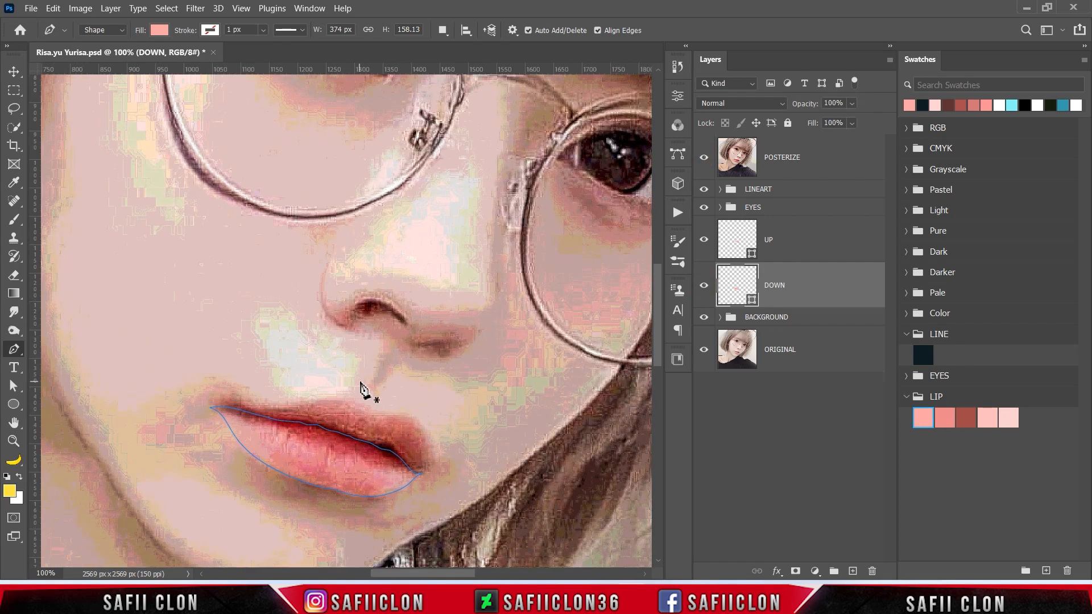
Start a new shape layer above DOWN with the Pen tool and trace the crease edges on the narrow side of the lower lip.
click(443, 30)
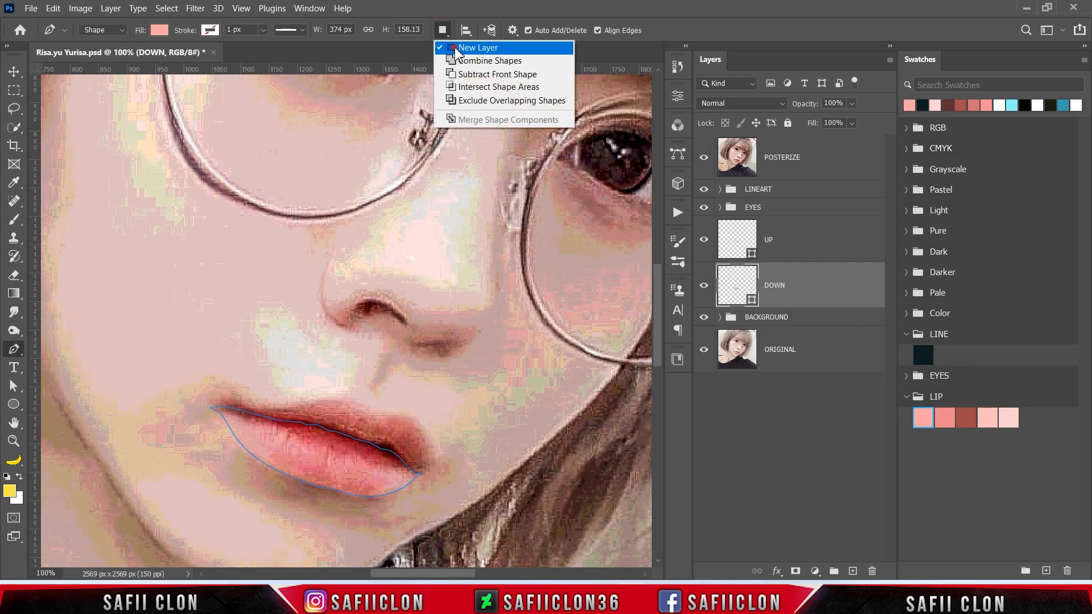
click(462, 44)
scroll(459, 289, down, 2)
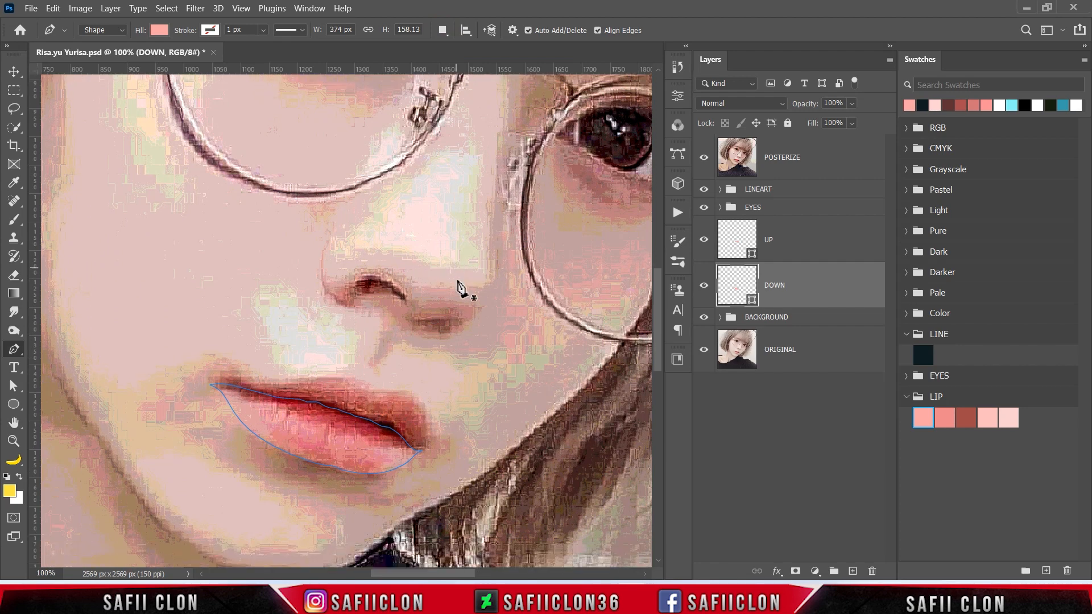
scroll(461, 280, down, 1)
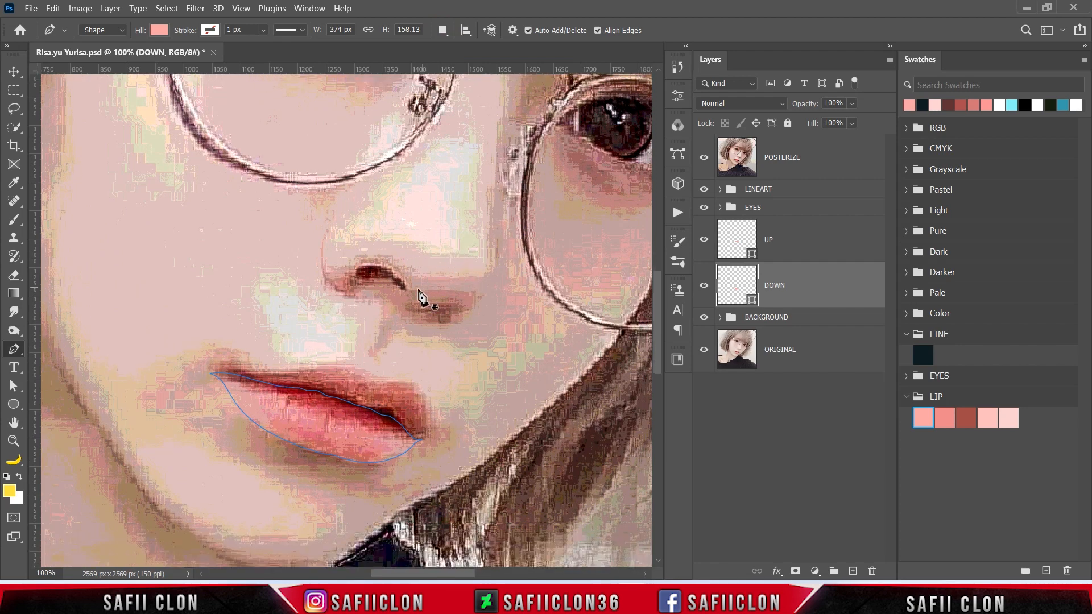
click(233, 408)
drag(266, 425, 278, 435)
click(286, 436)
click(259, 405)
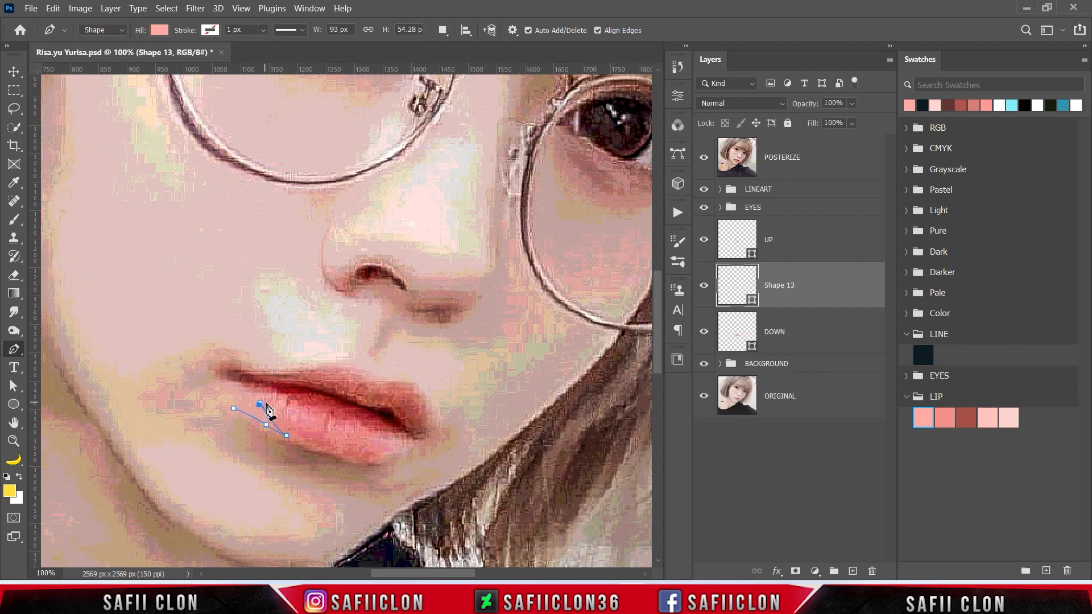
drag(279, 405, 291, 410)
click(317, 423)
click(289, 403)
click(256, 394)
Close the lower-lip shade shape with a loose loop around the whole mouth, about 464 by 287 px.
drag(211, 364, 209, 335)
click(704, 157)
click(703, 157)
click(385, 352)
click(469, 405)
click(424, 475)
drag(353, 499, 330, 496)
click(289, 483)
click(251, 466)
click(231, 435)
click(221, 408)
click(234, 408)
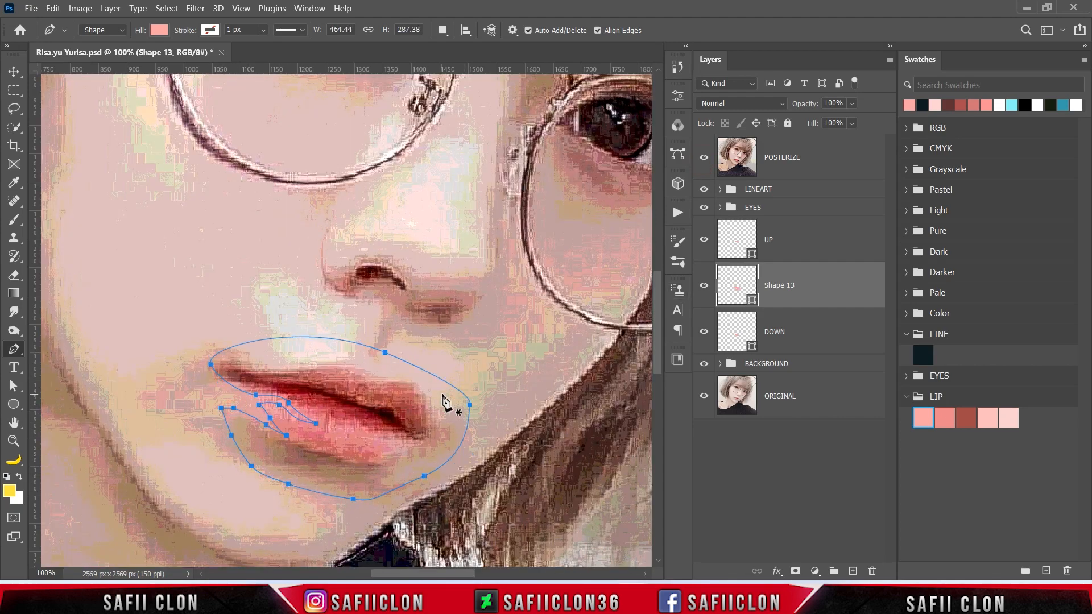
Hide POSTERIZE, fill the shade shape with the second LIP swatch (ec878b) and clip it to the DOWN layer.
click(704, 157)
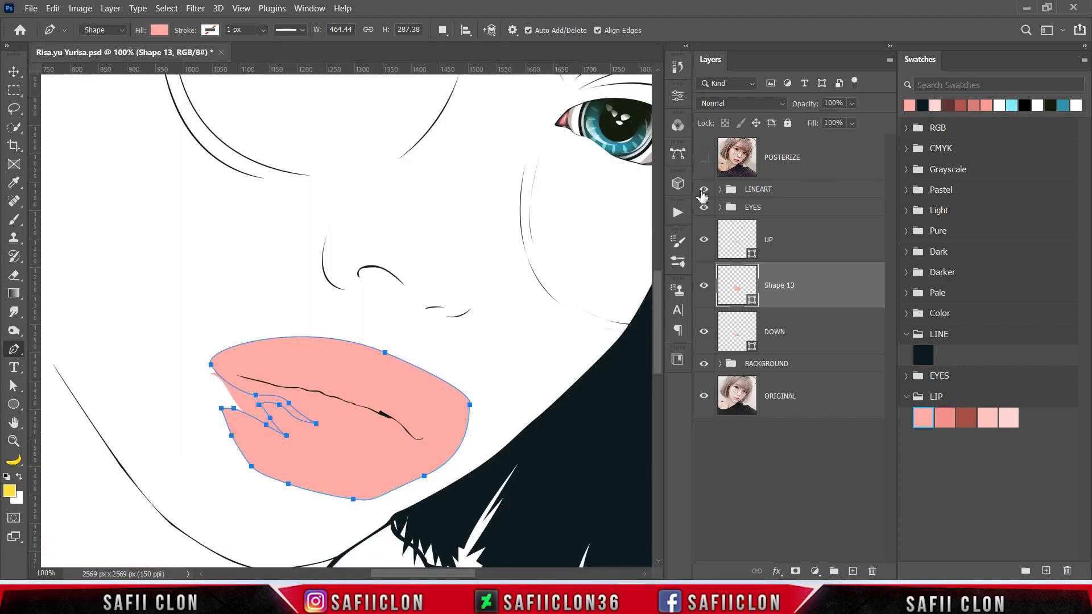
double_click(751, 301)
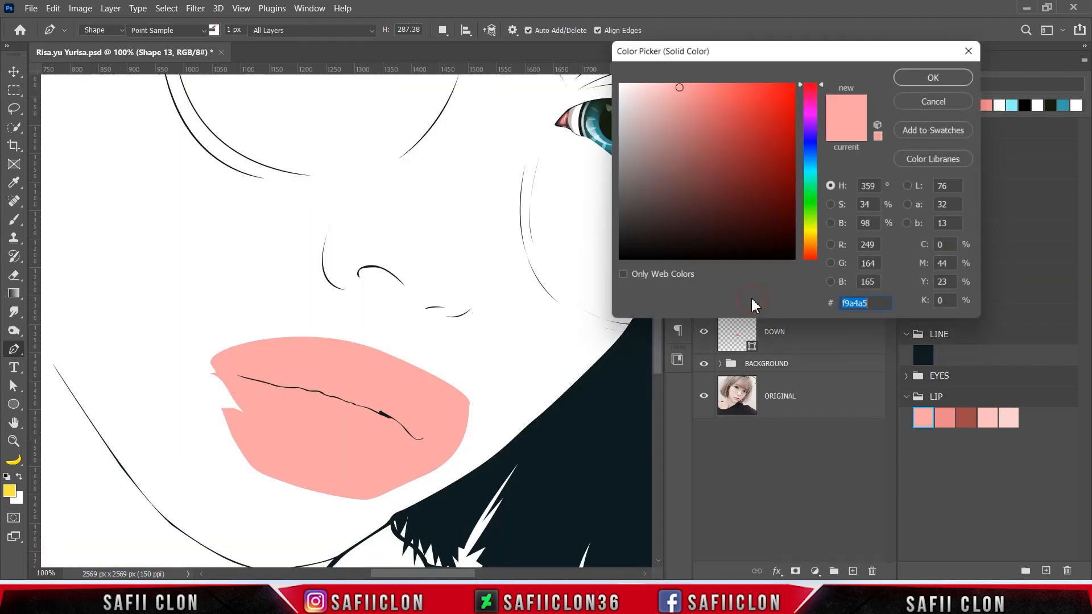
click(945, 415)
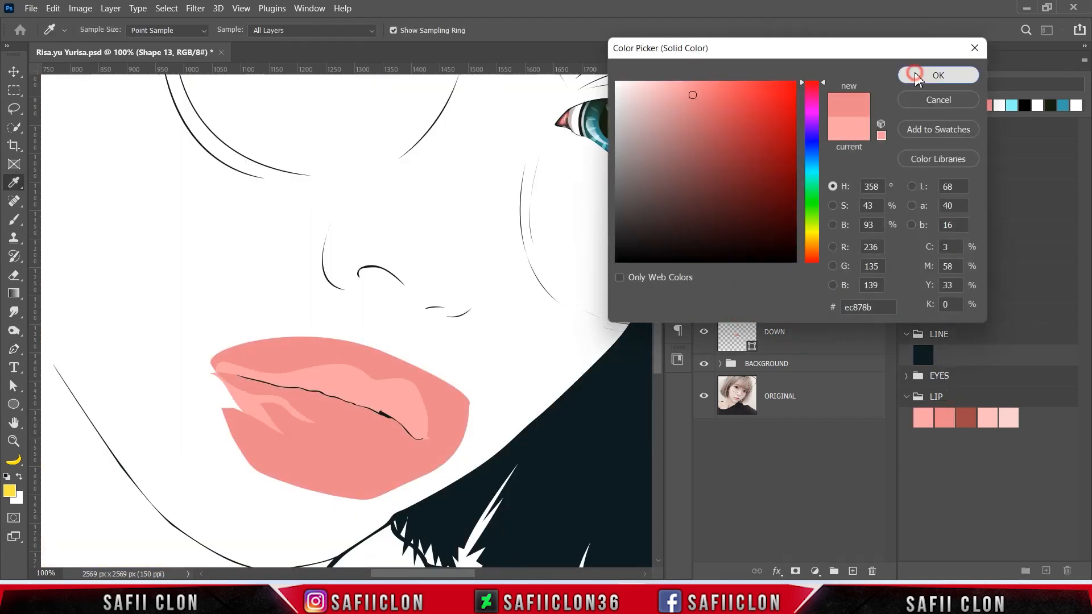
click(938, 75)
right_click(794, 278)
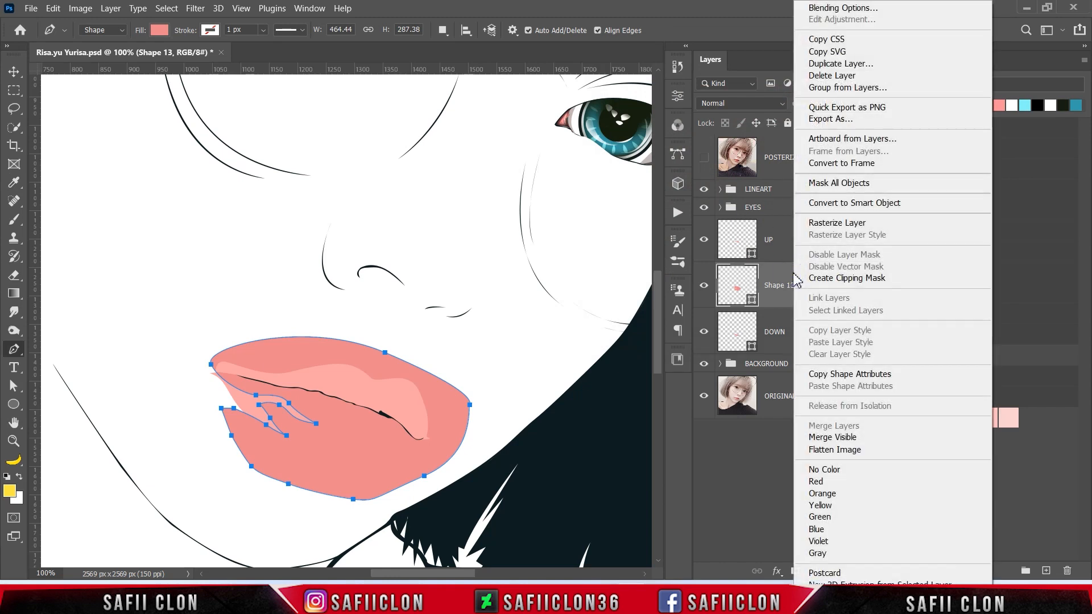
click(909, 281)
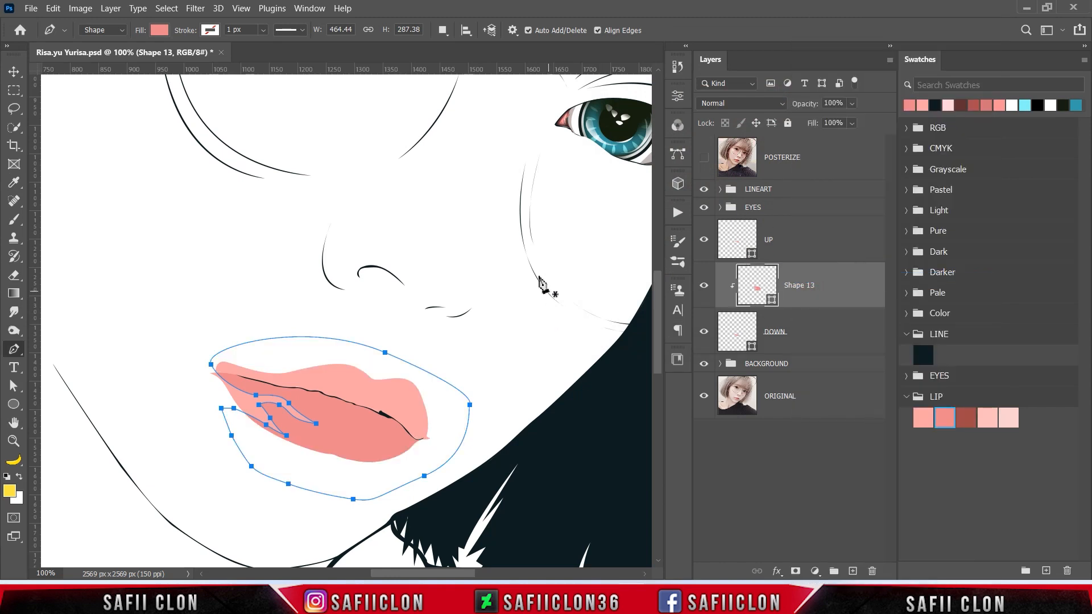
Show POSTERIZE and trace the jagged lower edge of the shadow beneath the mouth line as a new shape layer, from corner to corner.
click(443, 31)
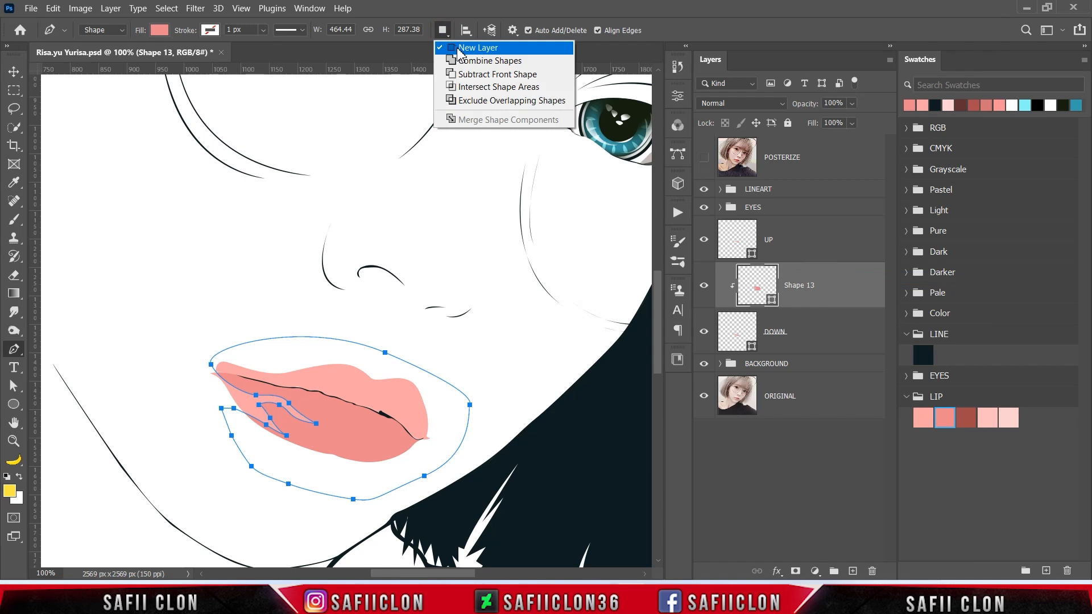
click(462, 49)
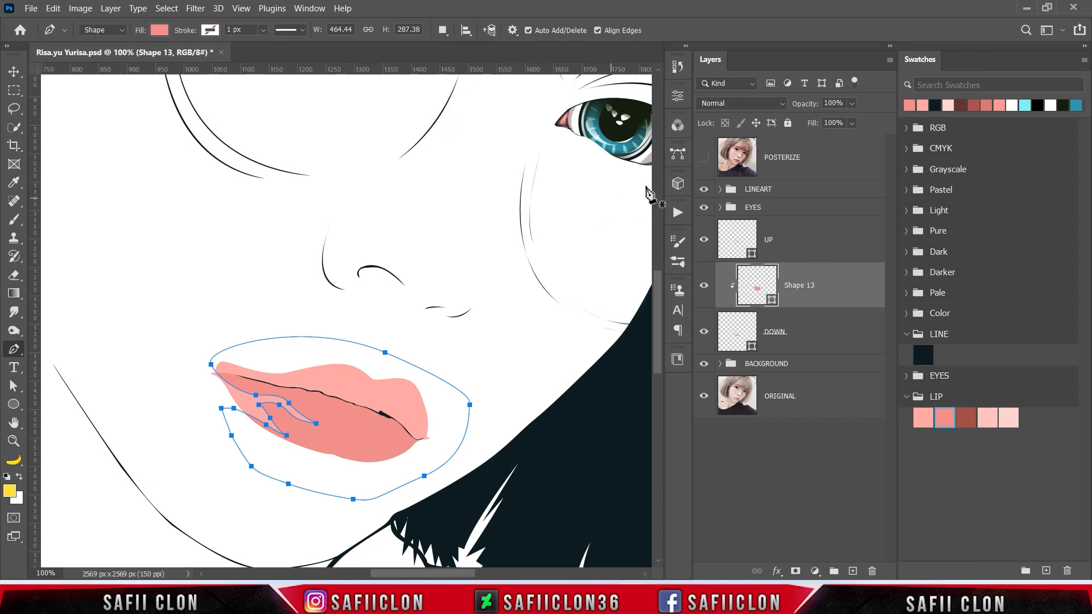
click(703, 158)
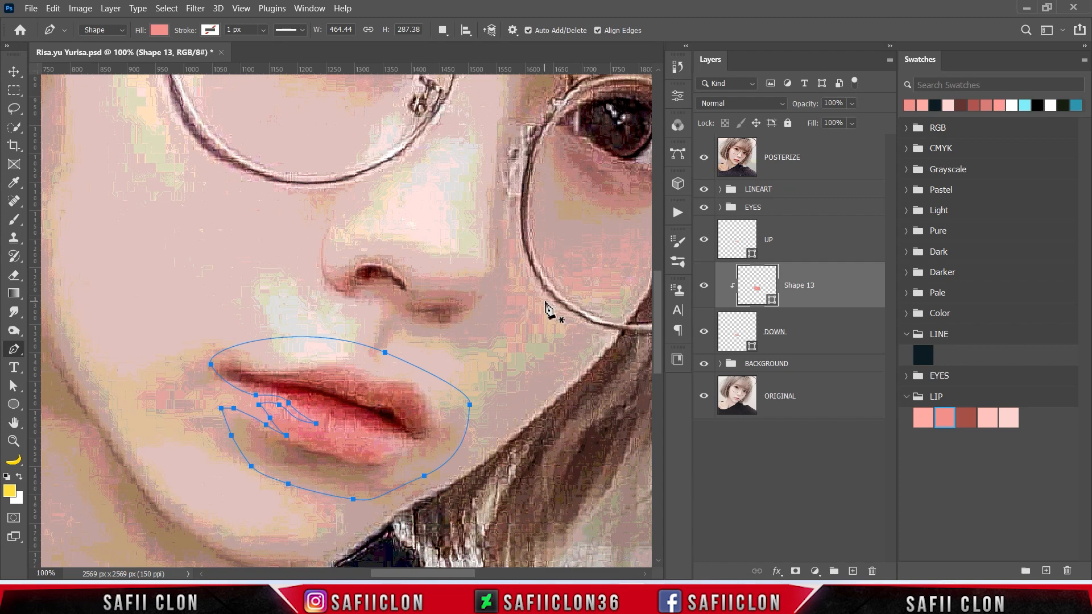
key(Return)
click(415, 457)
drag(411, 438, 327, 430)
click(362, 425)
alt+click(335, 410)
click(318, 410)
click(312, 406)
click(307, 405)
click(299, 402)
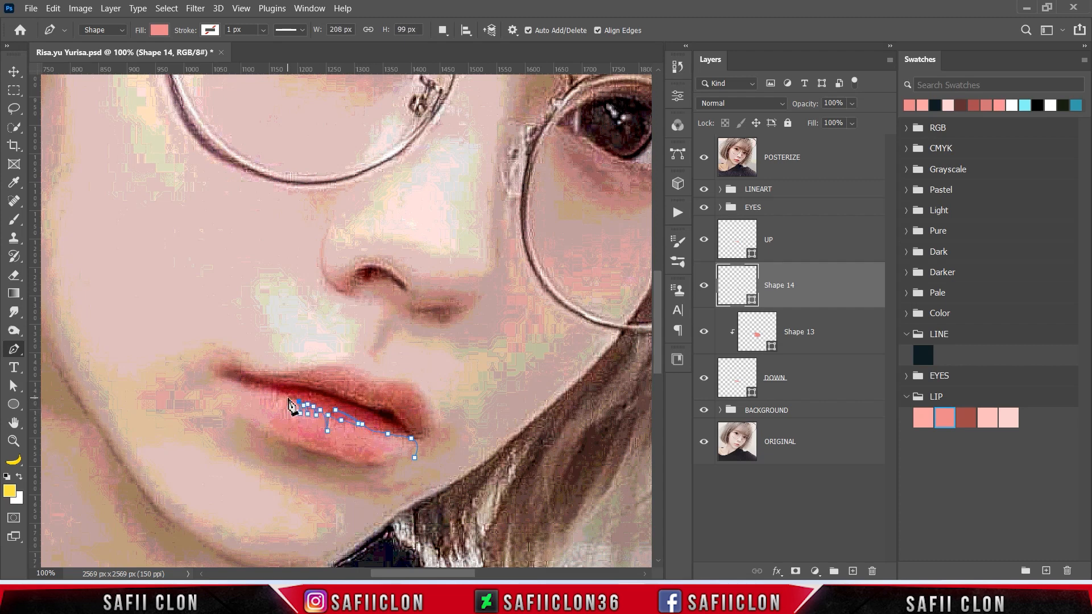
click(279, 391)
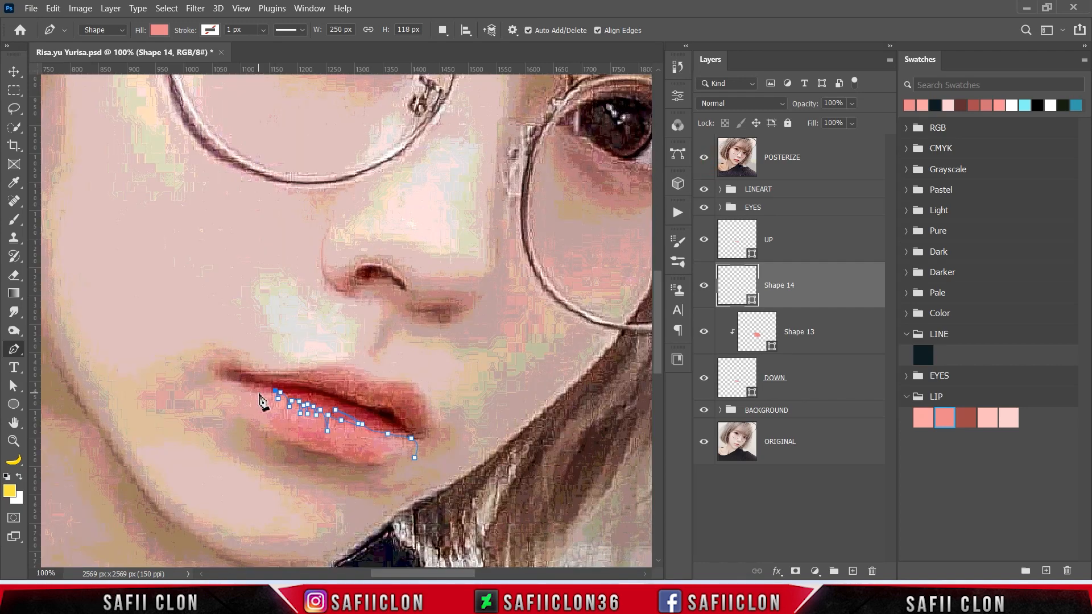
click(259, 388)
click(232, 378)
Close the mouth-line shadow shape with a curve over the upper lip, about 377 by 212 px overall.
click(294, 354)
click(391, 376)
click(438, 413)
click(445, 435)
click(436, 458)
click(417, 473)
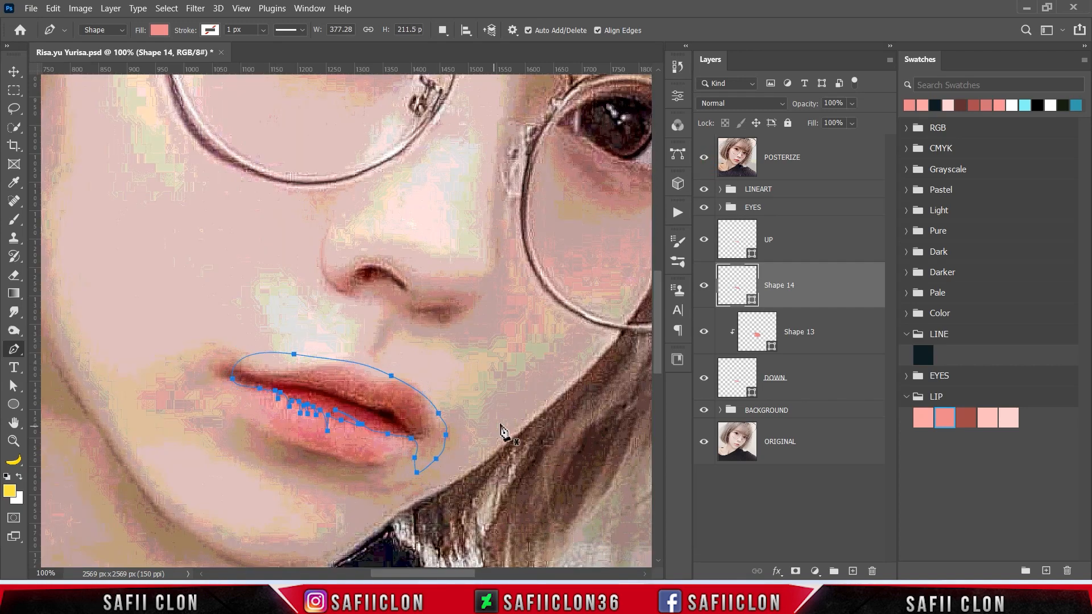
Hide POSTERIZE, fill the mouth-line shadow with the dark red LIP swatch (a04947) and clip it to the lower lip.
click(704, 158)
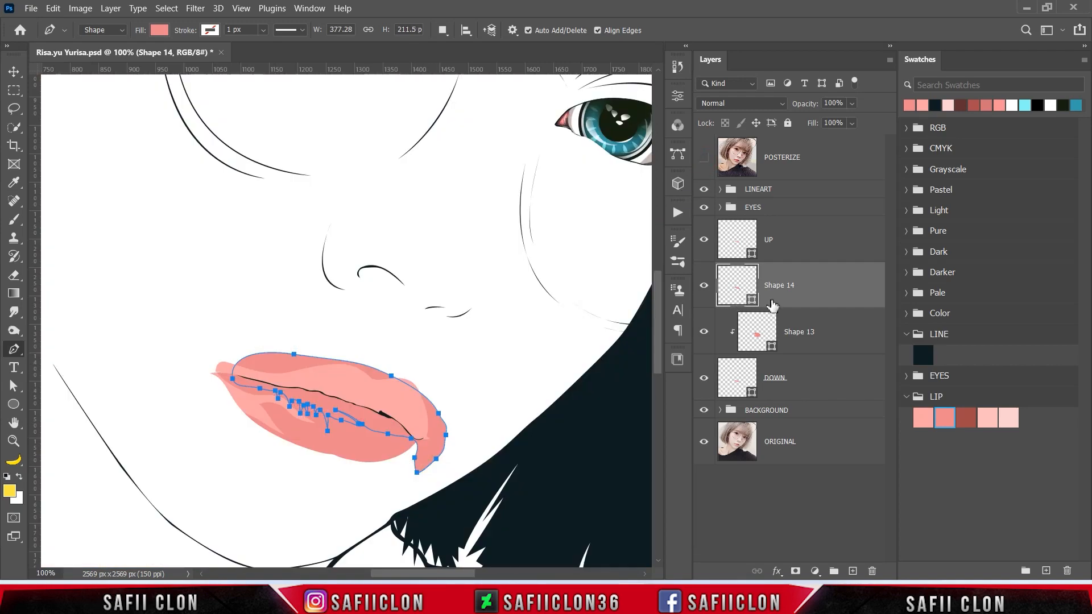
double_click(751, 302)
click(965, 416)
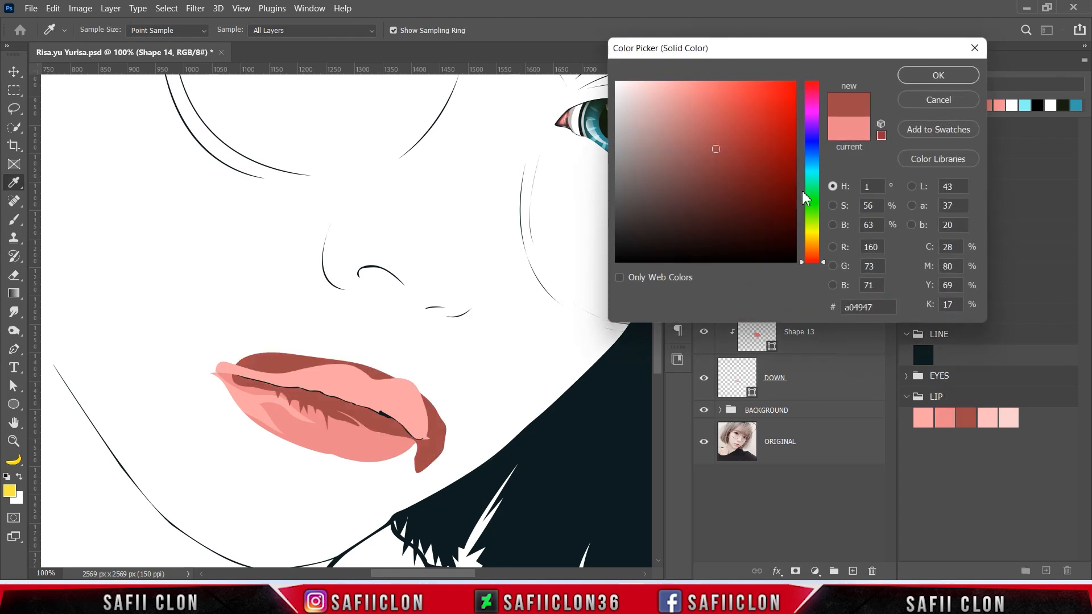
click(924, 80)
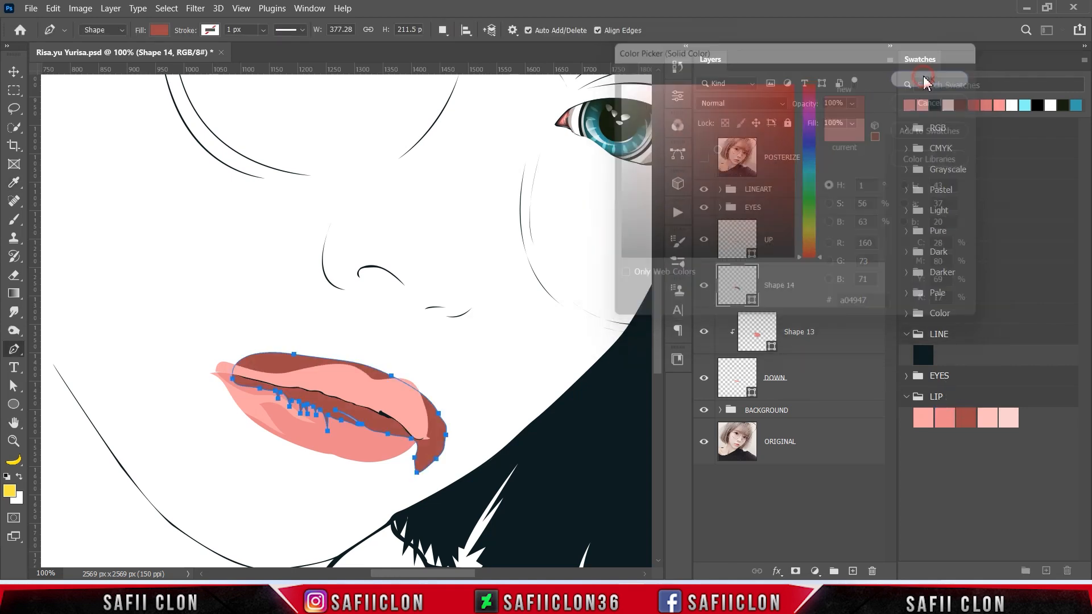
right_click(808, 280)
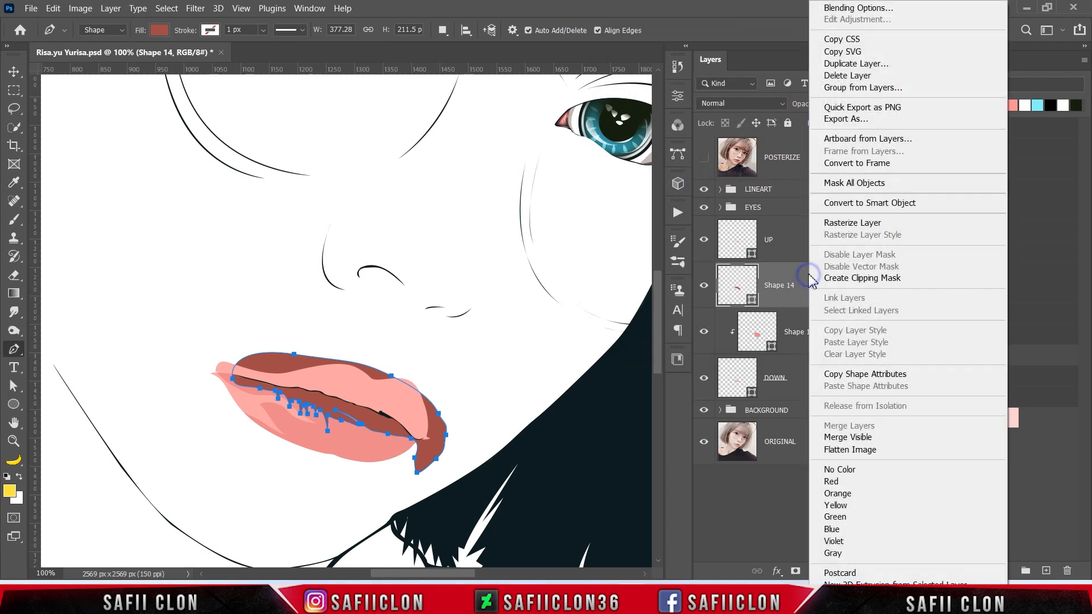
click(864, 278)
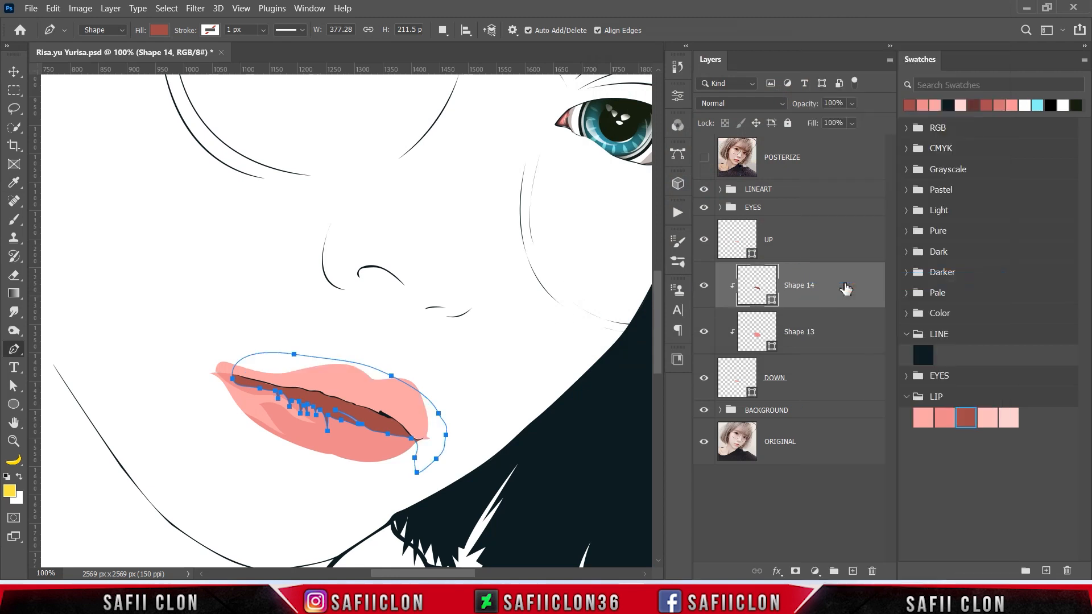
Set the path operation to Combine Shapes, show POSTERIZE and trace the inner edge of the shadow along the lower lip's bottom.
click(443, 30)
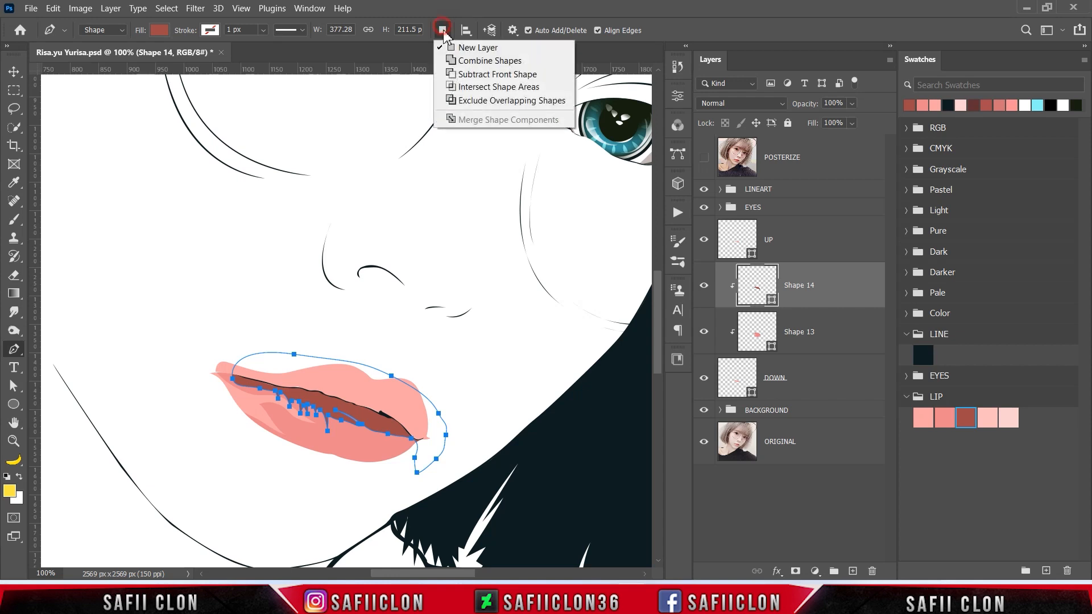
click(462, 61)
click(704, 158)
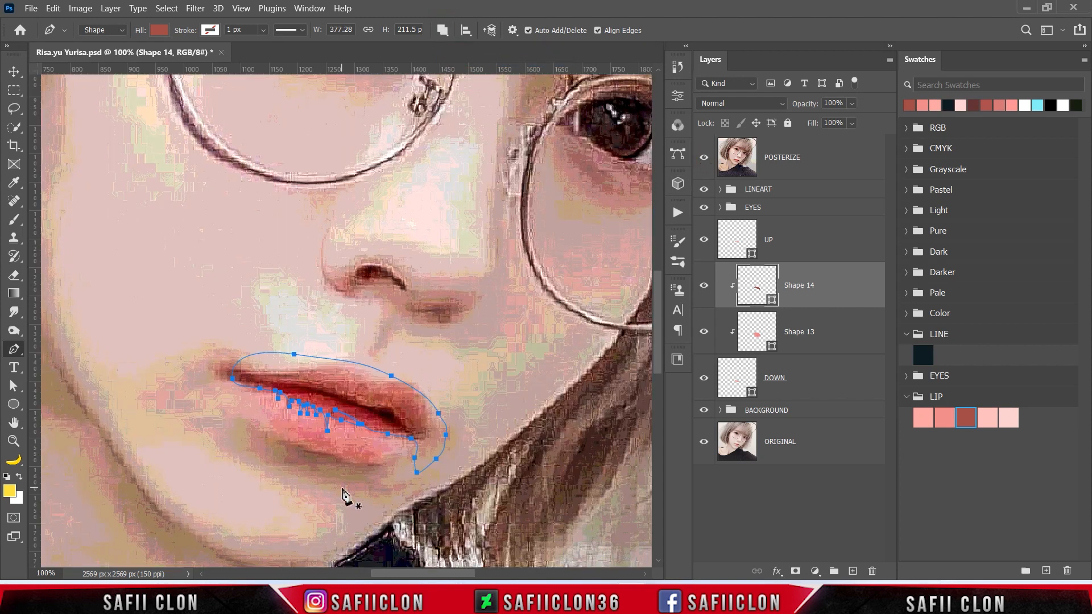
drag(380, 449, 375, 450)
drag(353, 448, 302, 426)
drag(281, 418, 297, 450)
click(359, 462)
Close the added bottom shadow with a curve running below the lower lip's outline.
click(274, 435)
click(261, 453)
click(320, 487)
click(368, 488)
click(388, 477)
click(387, 461)
click(378, 459)
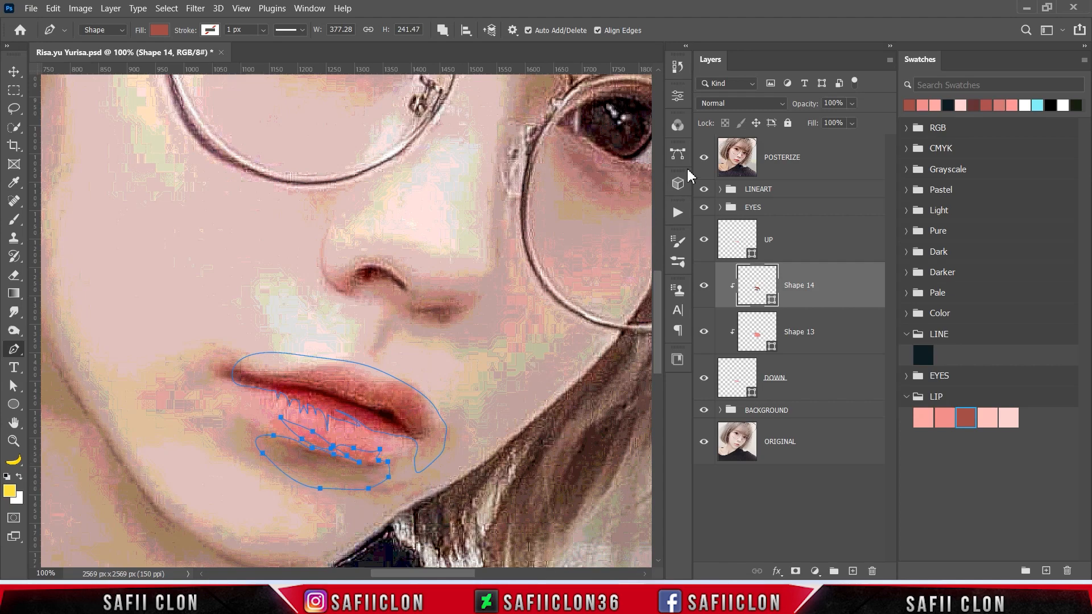
Hide POSTERIZE and examine the shaded lower lip within the whole portrait and up close.
click(704, 160)
key(Return)
key(ctrl+minus)
key(ctrl+minus)
key(ctrl+minus)
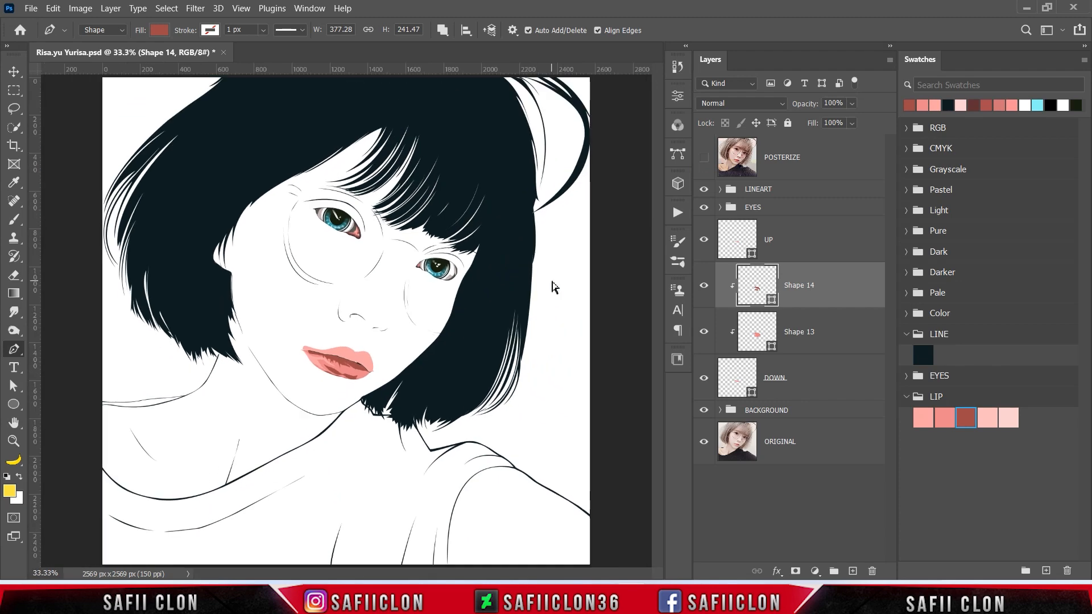
key(ctrl+plus)
key(ctrl+plus)
key(ctrl+plus)
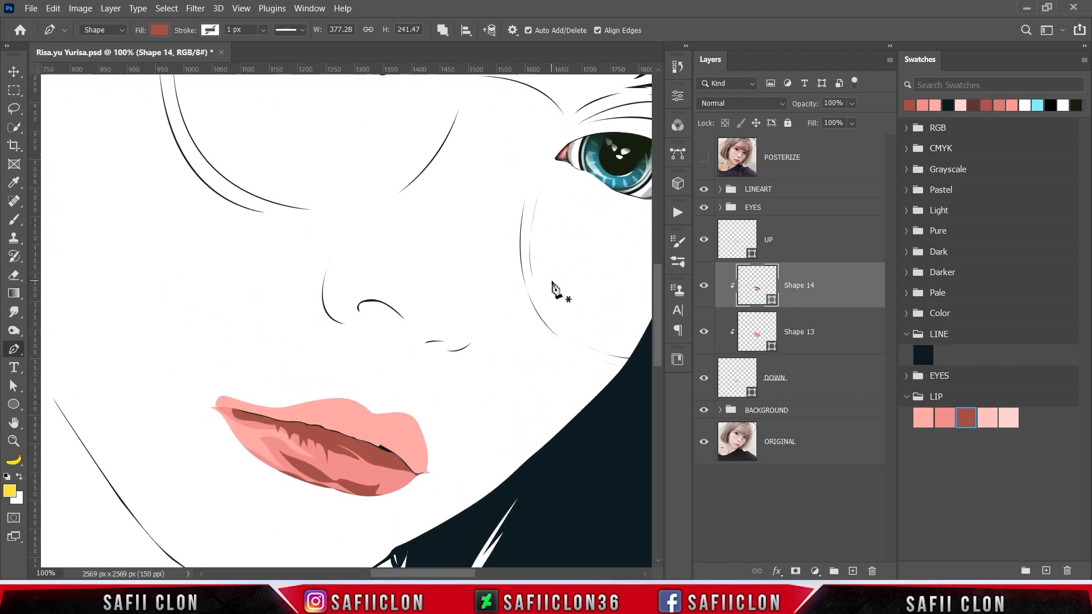
Recolour the lower-lip shadow shape to e46c71, starting from the second LIP swatch, and compare it by toggling its visibility.
drag(657, 293, 654, 307)
key(ctrl+h)
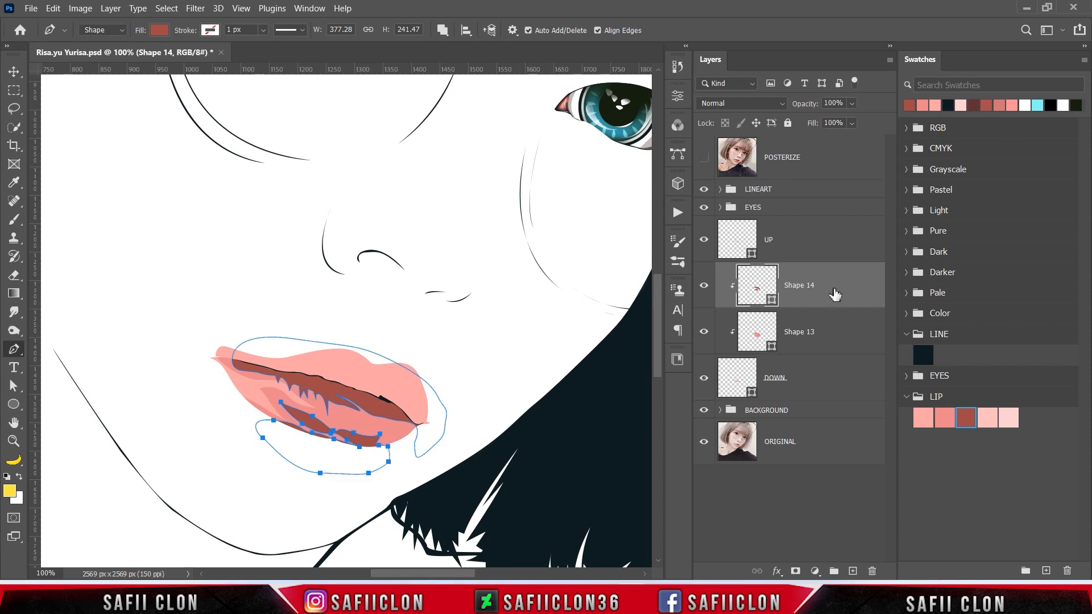
click(774, 305)
double_click(772, 301)
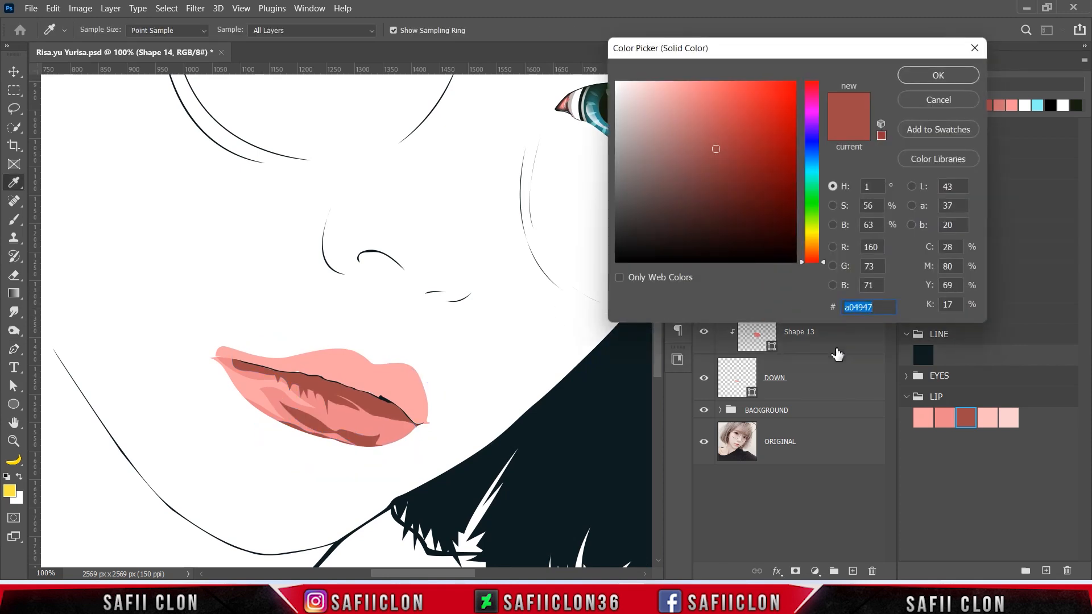
click(944, 418)
mouse_move(693, 97)
mouse_down()
mouse_move(715, 110)
mouse_move(725, 102)
mouse_move(711, 101)
mouse_up()
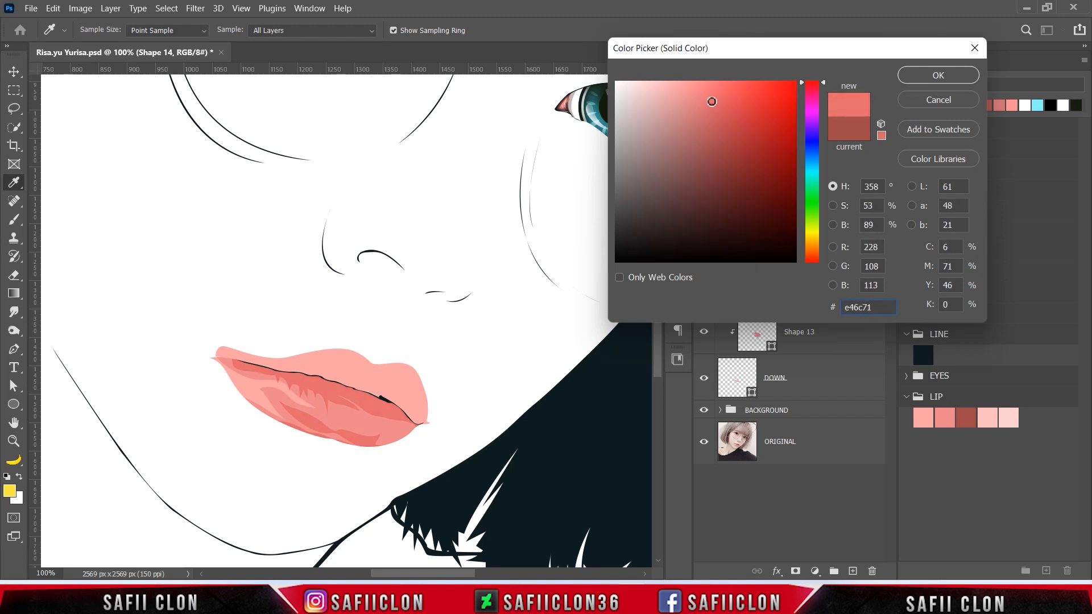
click(912, 83)
click(709, 285)
click(708, 285)
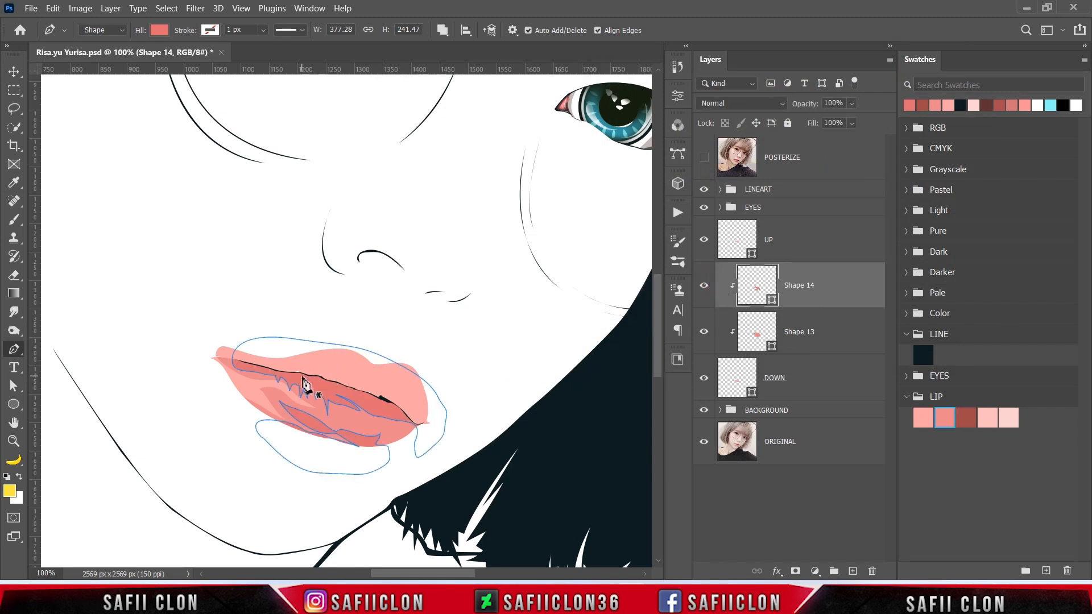
Add a closed shadow area to the Shape 14 layer around the mouth corner where the lips taper.
drag(215, 363, 240, 411)
drag(203, 394, 184, 376)
drag(184, 346, 203, 323)
drag(230, 314, 261, 327)
drag(270, 343, 273, 355)
click(270, 367)
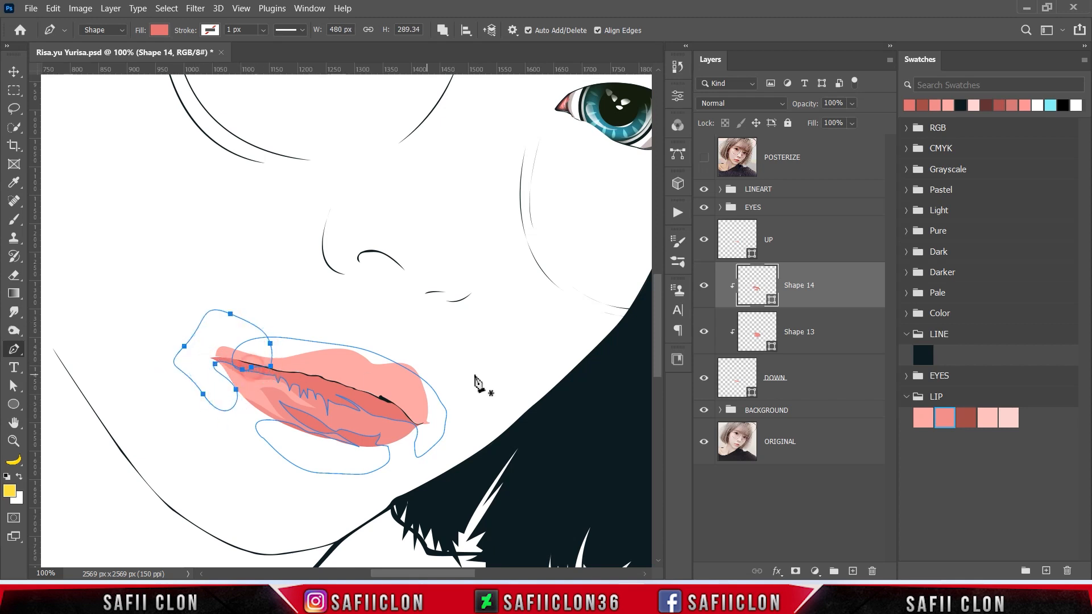
Check the POSTERIZE reference, set the path operation to New Layer and trace a deeper shadow edge from the mouth corner to mid-mouth.
click(703, 158)
click(703, 158)
click(442, 30)
click(458, 44)
click(420, 427)
click(407, 419)
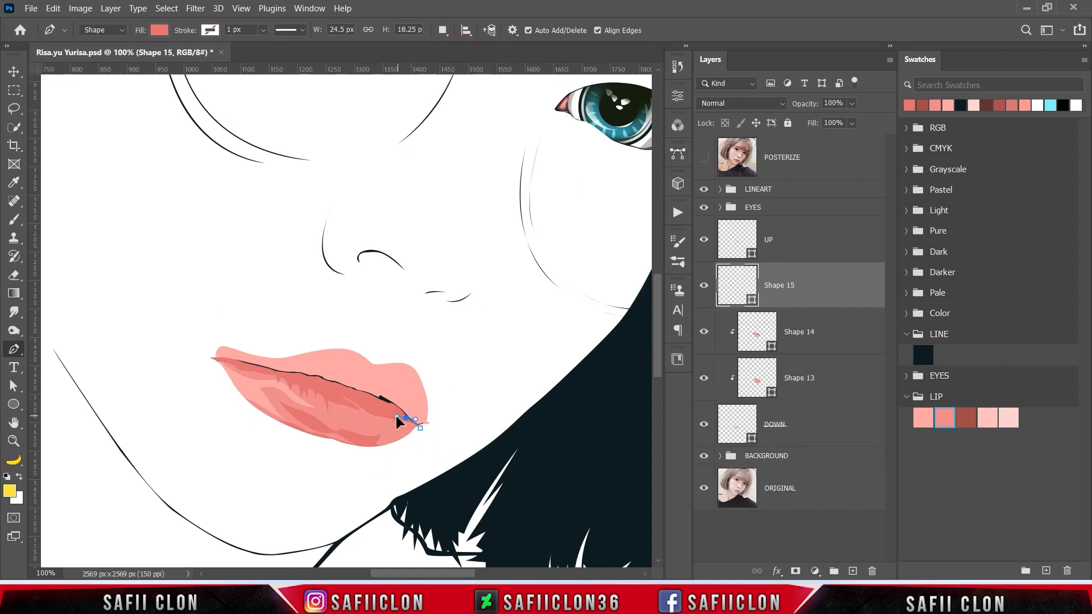
click(373, 406)
drag(343, 389, 335, 387)
Recheck the POSTERIZE reference and continue the deeper shadow's edge below the mouth line towards the opposite mouth corner.
click(704, 157)
click(704, 157)
click(340, 390)
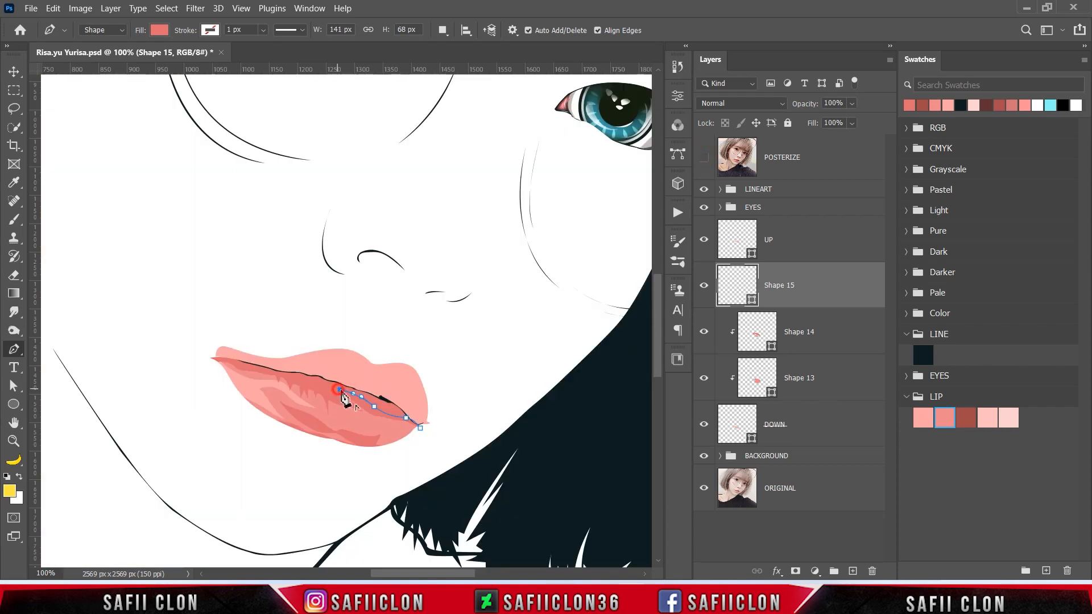
drag(308, 384, 321, 382)
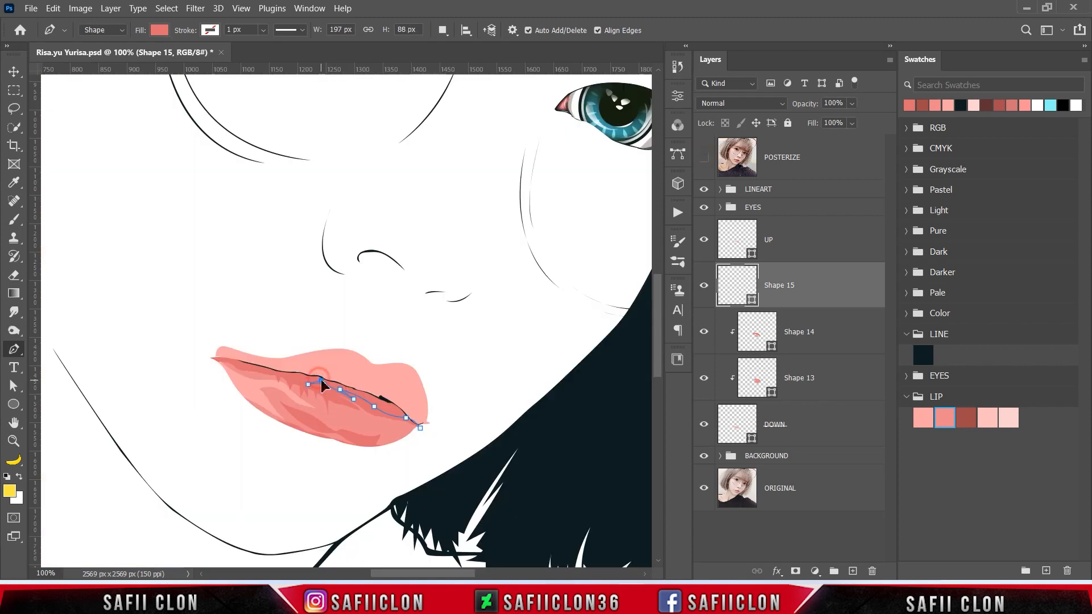
click(293, 377)
click(267, 373)
Close the deeper shadow shape with a wide curve around the upper lip, about 531 by 204 px overall.
drag(208, 366, 196, 384)
drag(217, 335, 245, 327)
drag(333, 328, 373, 336)
drag(465, 353, 500, 388)
drag(479, 414, 466, 420)
click(425, 436)
click(419, 439)
click(420, 429)
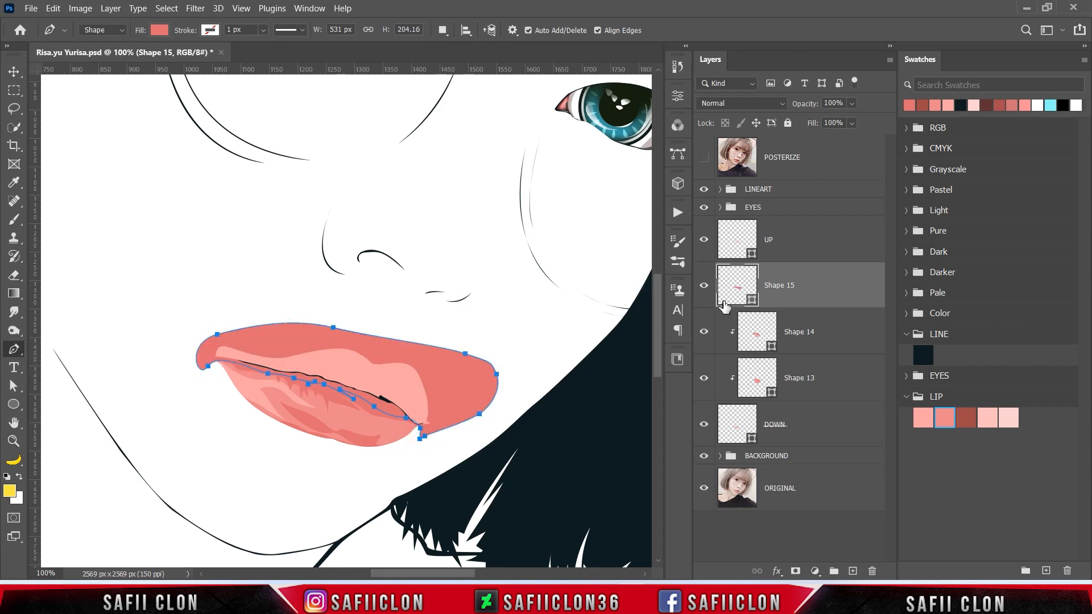
Fill Shape 15 with a slightly lighter tone of the dark red LIP swatch a04947 and clip it to the lower lip.
double_click(755, 304)
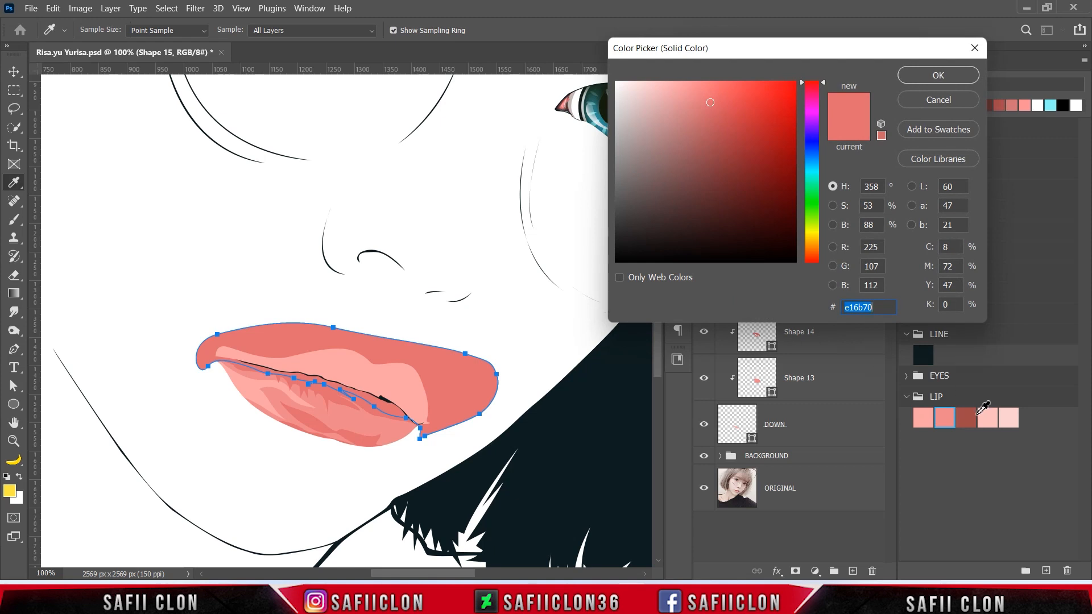
click(967, 416)
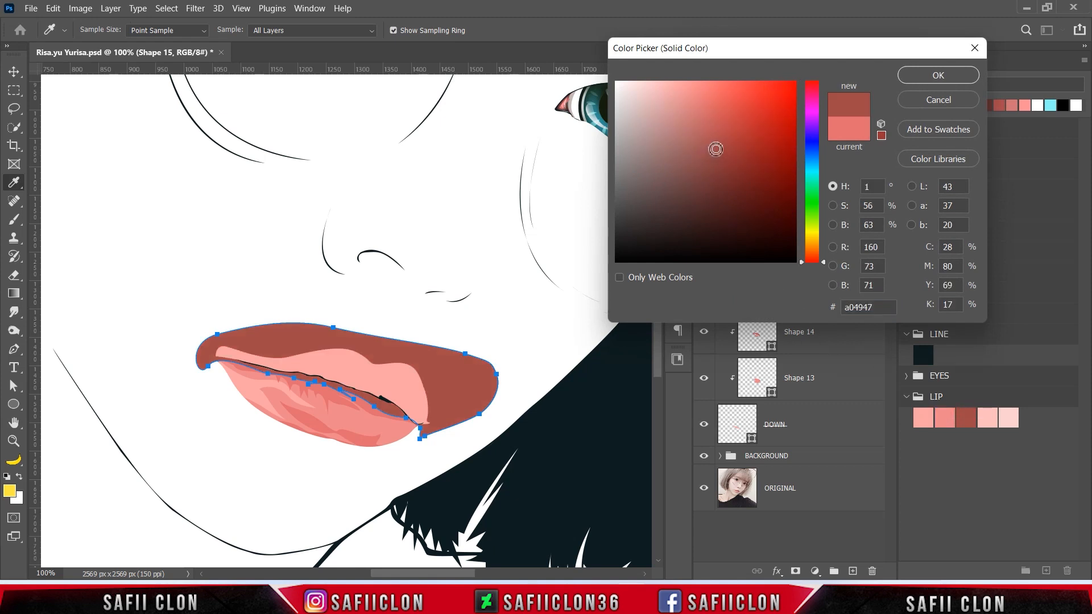
drag(722, 148, 716, 141)
click(937, 75)
right_click(816, 281)
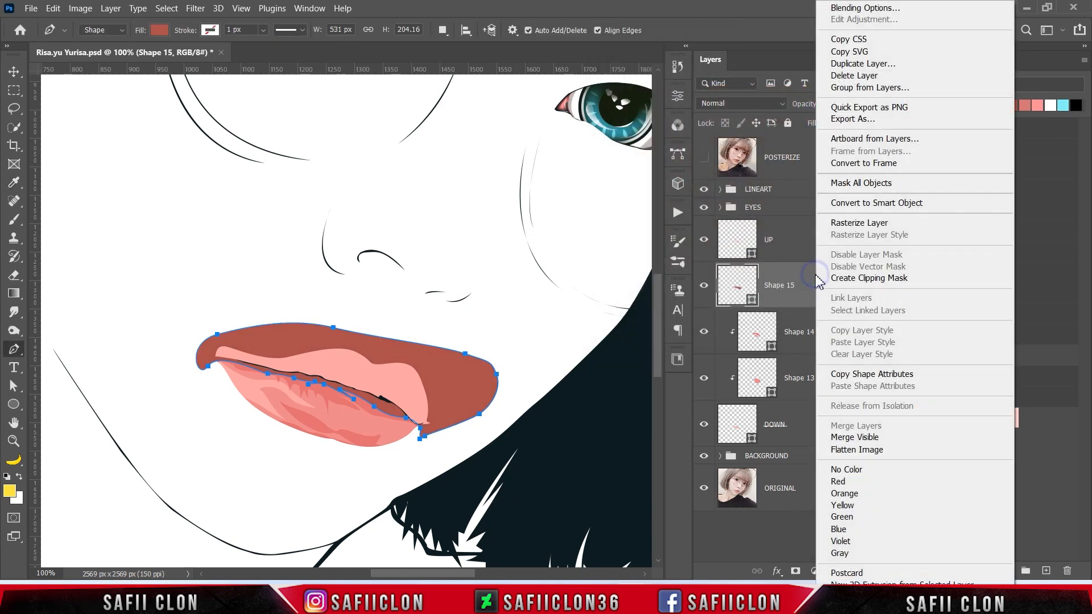
click(847, 285)
key(Return)
key(Return)
Set the path operation to Combine Shapes and add a closed shadow area around the mouth corner where the lips taper.
click(443, 30)
click(463, 50)
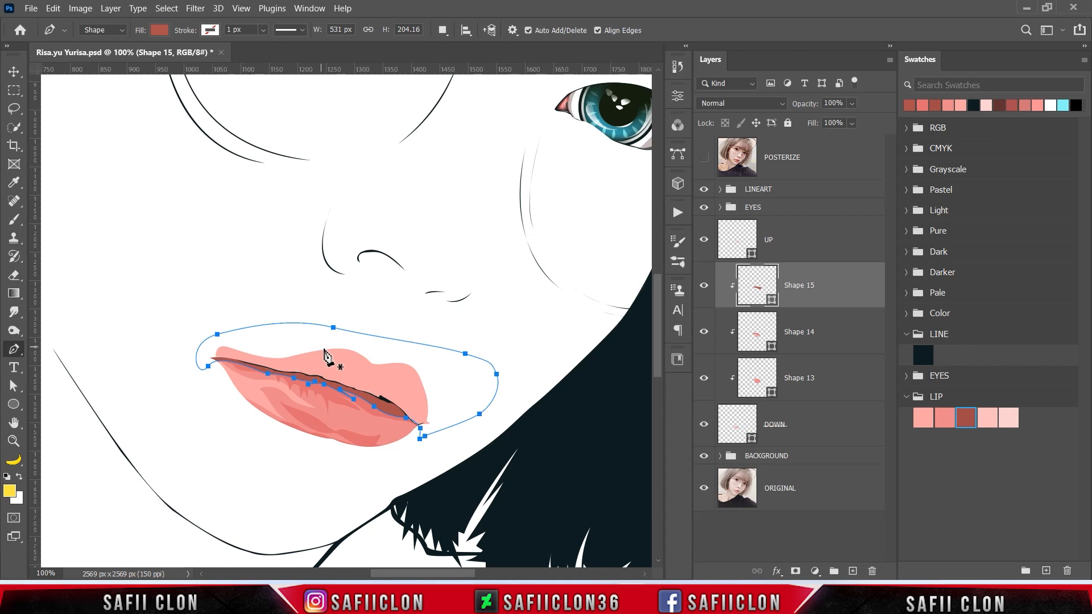
click(443, 30)
click(489, 61)
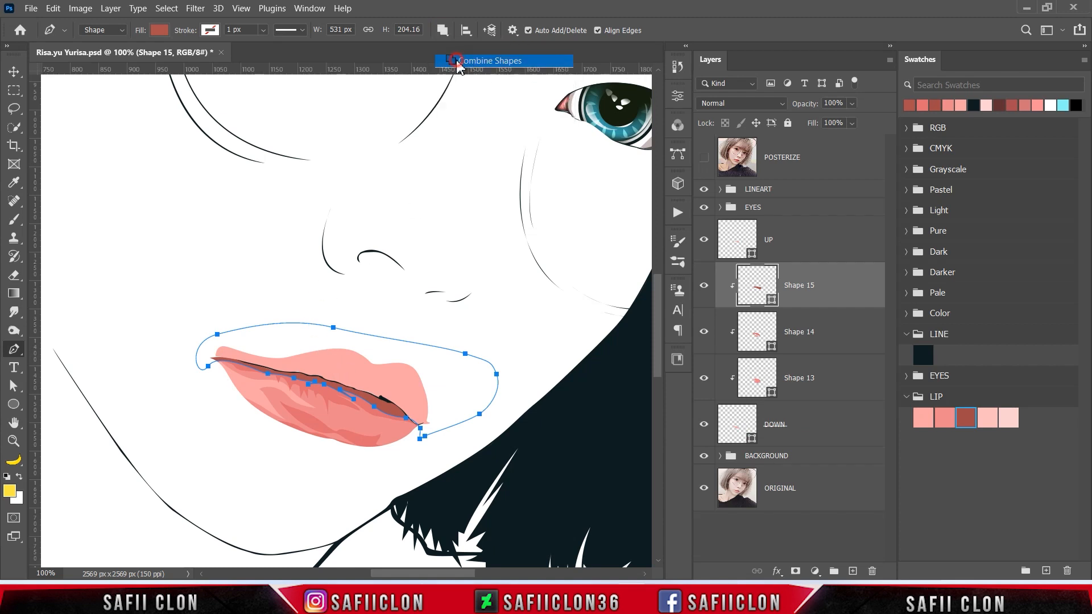
click(225, 346)
click(230, 375)
click(212, 385)
click(201, 367)
click(200, 336)
click(219, 335)
click(225, 346)
Add a closed shadow area to Shape 15 along the lower lip's bottom edge.
click(247, 403)
drag(290, 426, 396, 461)
click(365, 446)
drag(320, 464, 305, 451)
drag(264, 434, 255, 432)
click(242, 424)
click(237, 413)
drag(247, 404, 259, 413)
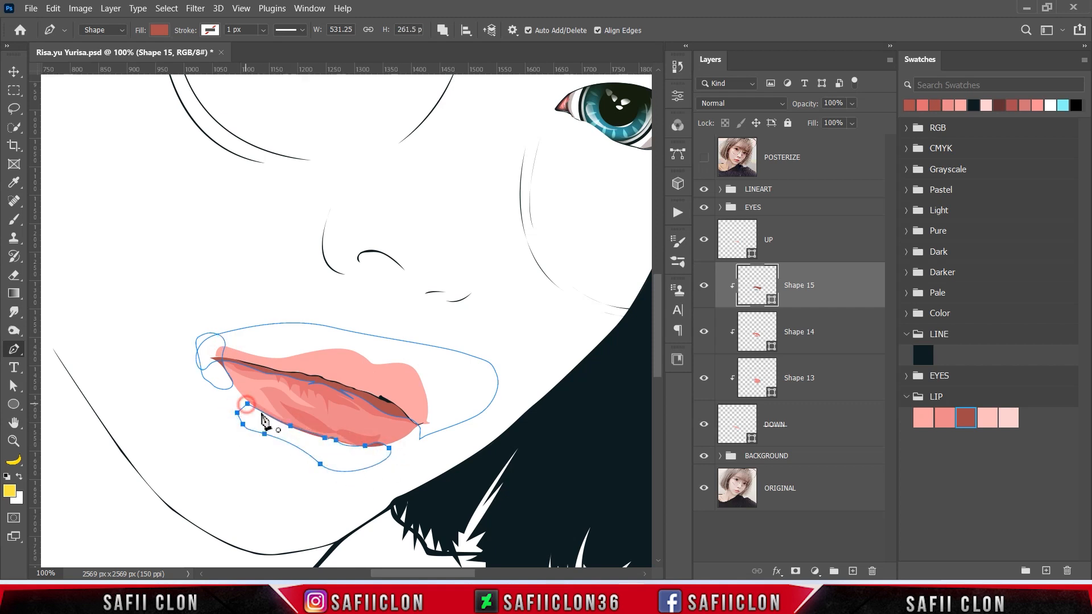
Compare with the POSTERIZE reference and add thin shadow creases to Shape 15 inside the lower part of the lip.
click(703, 163)
click(703, 164)
click(705, 162)
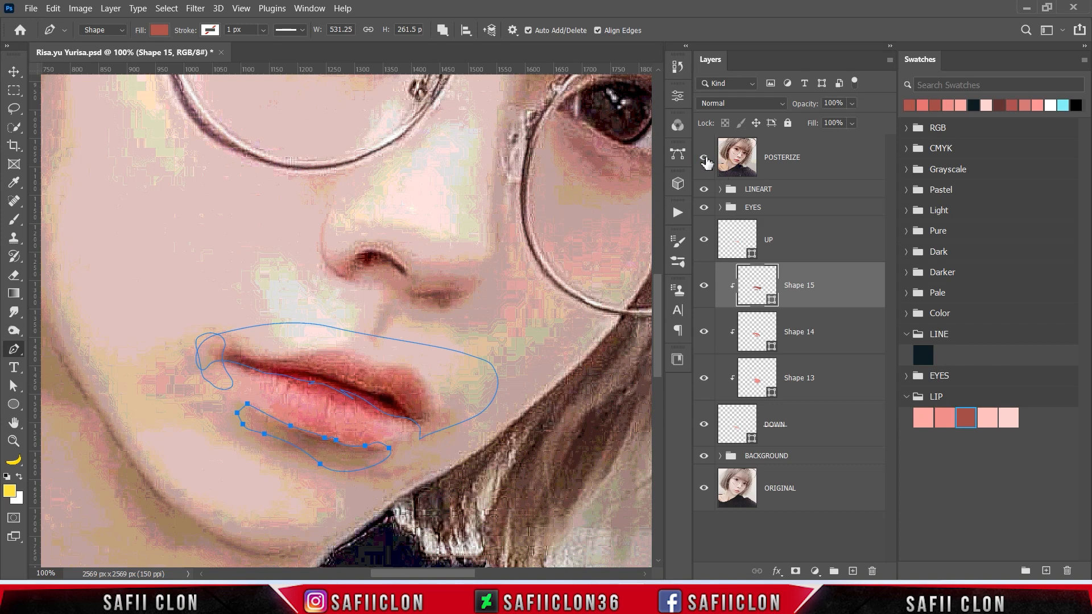
click(705, 162)
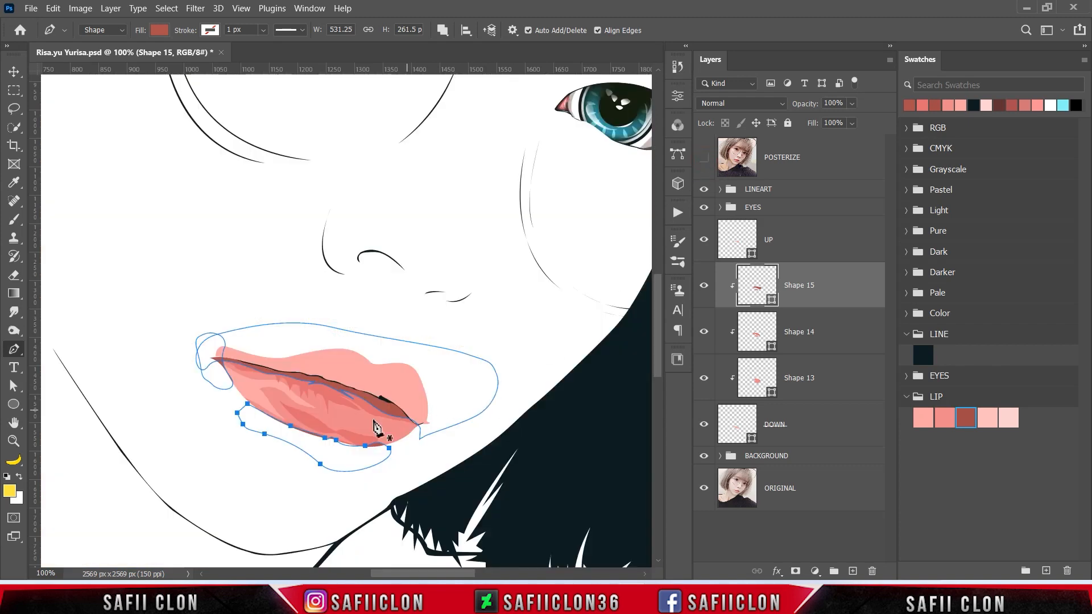
click(289, 408)
drag(323, 430, 344, 433)
alt+click(324, 430)
drag(288, 408, 278, 398)
click(344, 433)
mouse_move(371, 443)
mouse_down()
mouse_move(386, 439)
mouse_move(352, 437)
mouse_up()
alt+click(371, 442)
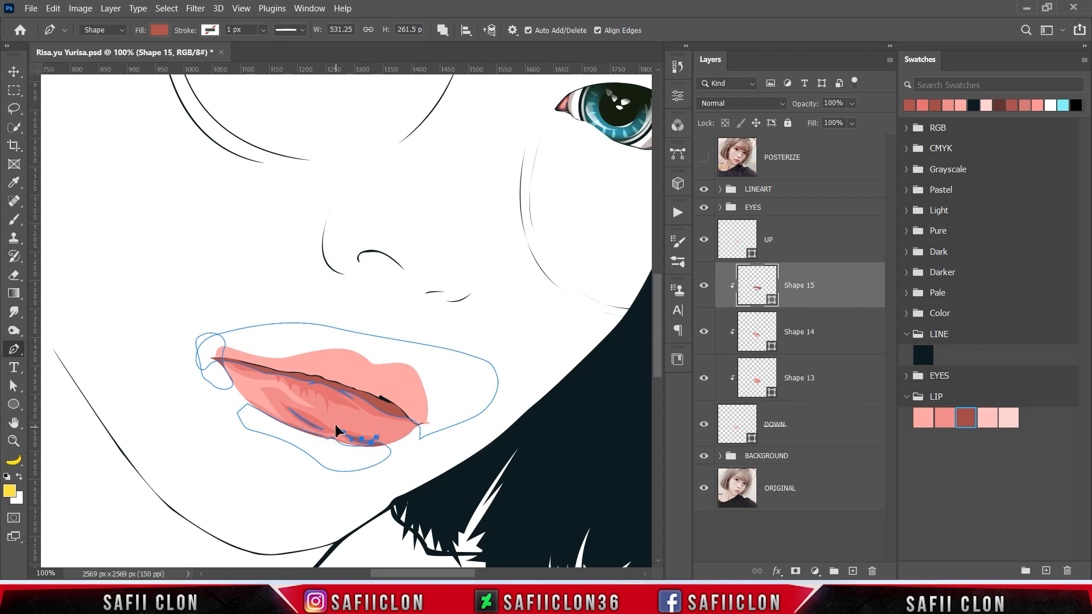
Deselect the path and examine the shaded lips at several zoom levels and against the POSTERIZE reference.
ctrl+click(453, 400)
key(ctrl+minus)
key(ctrl+minus)
key(ctrl+minus)
key(ctrl+minus)
key(ctrl+plus)
key(ctrl+plus)
key(ctrl+plus)
key(ctrl+plus)
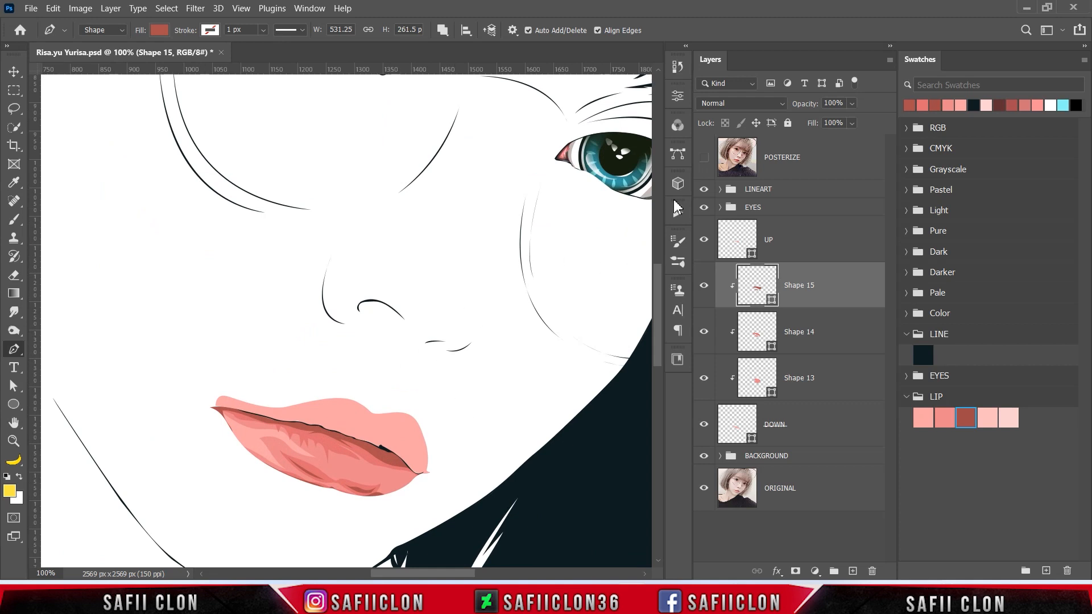
click(704, 158)
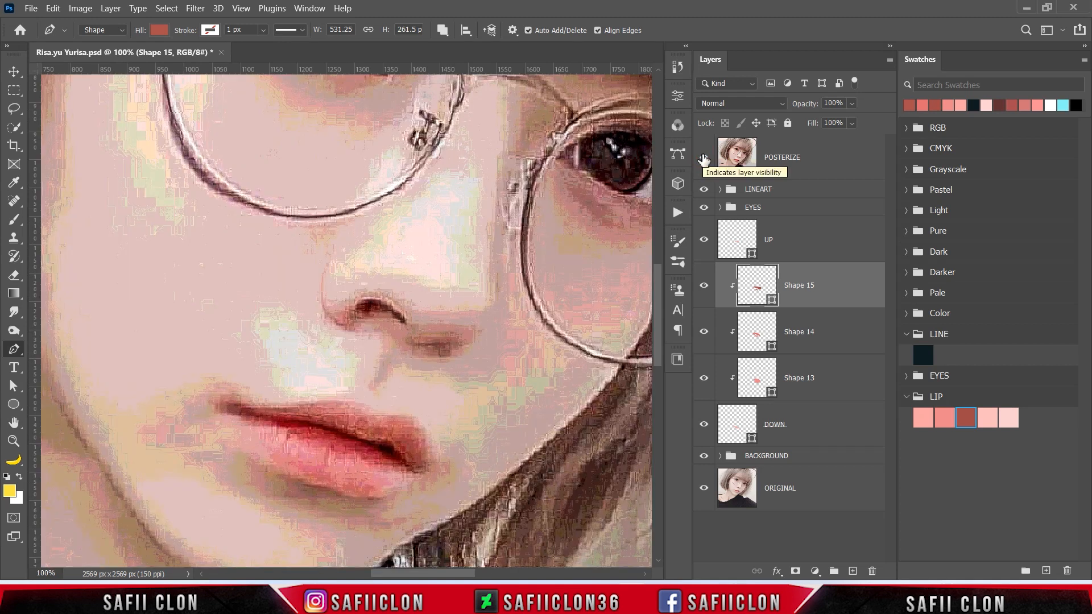
click(704, 159)
Set the path operation to New Layer and trace a highlight's upper edge over the POSTERIZE reference, from the wider mouth corner into the lower lip.
click(444, 32)
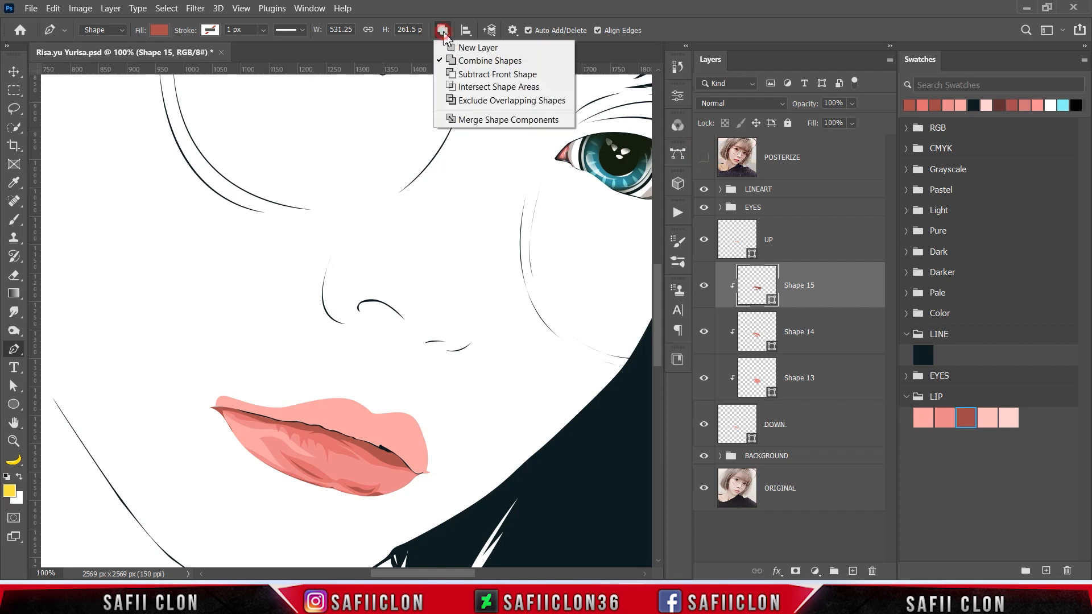
click(458, 42)
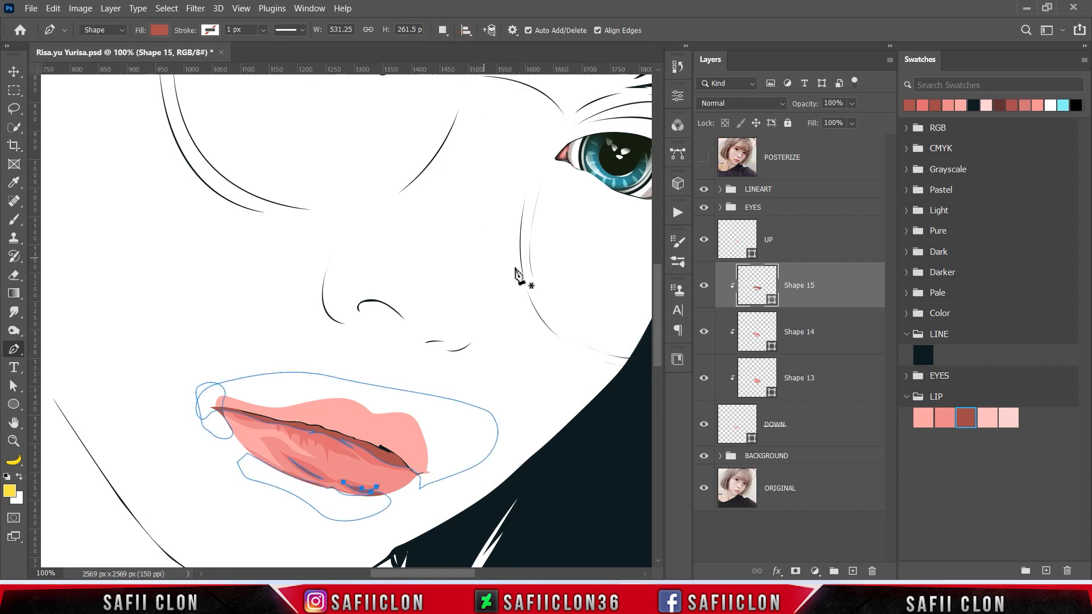
click(704, 159)
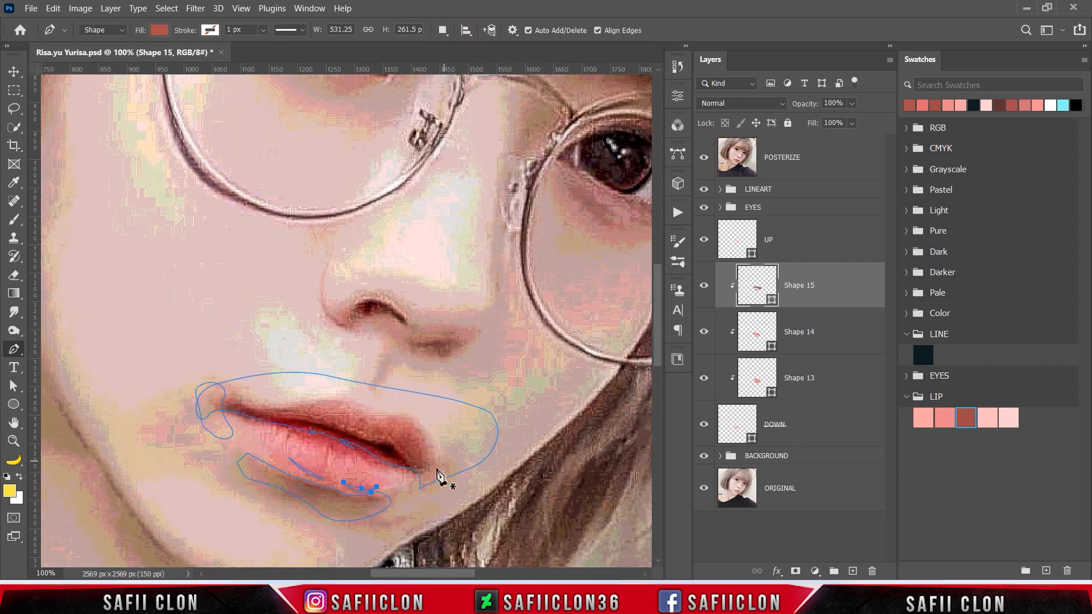
click(417, 483)
click(401, 476)
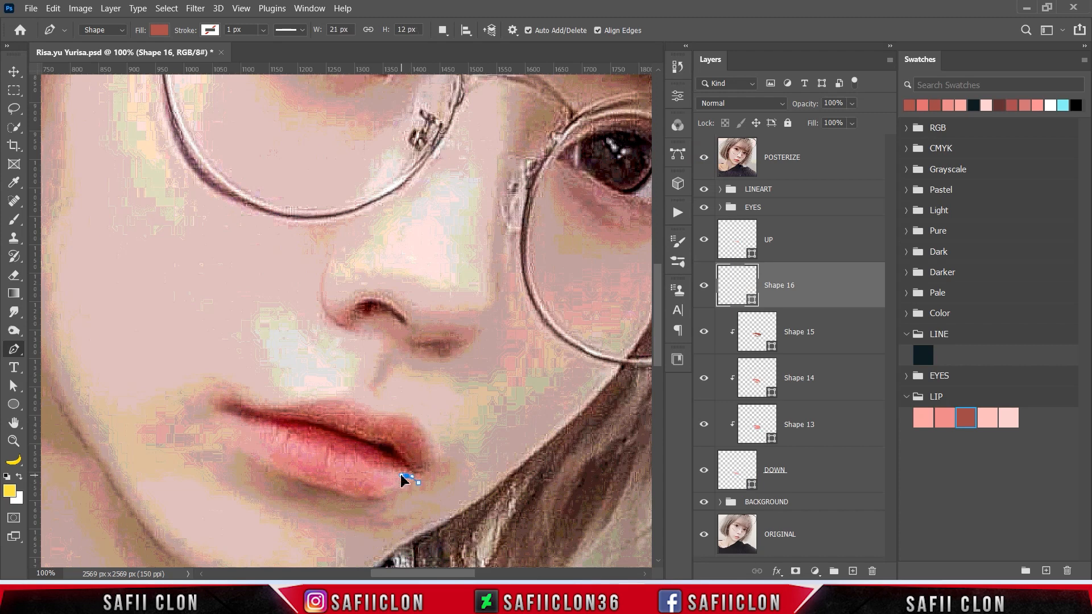
drag(400, 480, 400, 482)
click(391, 471)
click(392, 474)
click(387, 472)
click(382, 472)
click(368, 469)
click(353, 471)
click(353, 471)
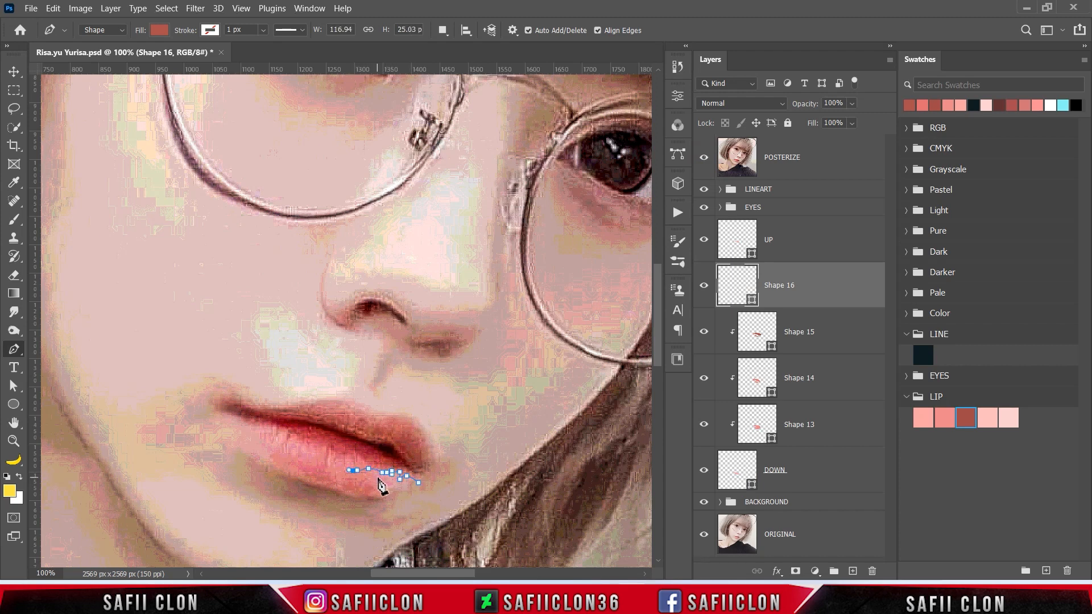
Close the lower-lip highlight with a jagged edge reaching past the lip's outline, about 120 by 64 px overall, and hide POSTERIZE.
click(373, 491)
click(380, 489)
alt+click(400, 486)
drag(370, 502, 420, 496)
click(704, 158)
click(419, 483)
Clip Shape 16 to the lower lip and fill it with the light pink LIP swatch fbbebe.
right_click(804, 289)
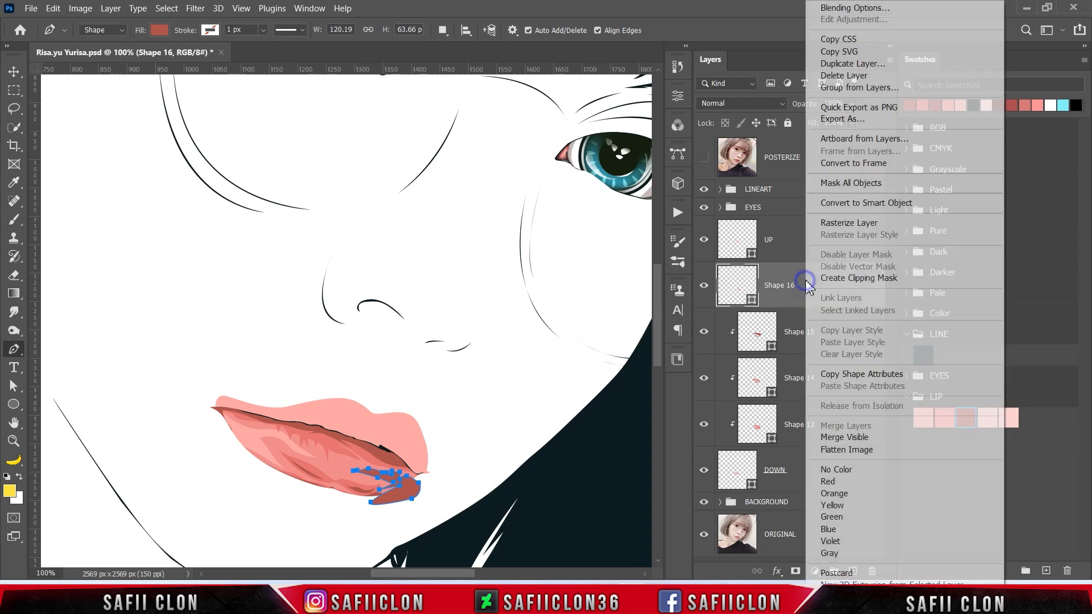
click(819, 278)
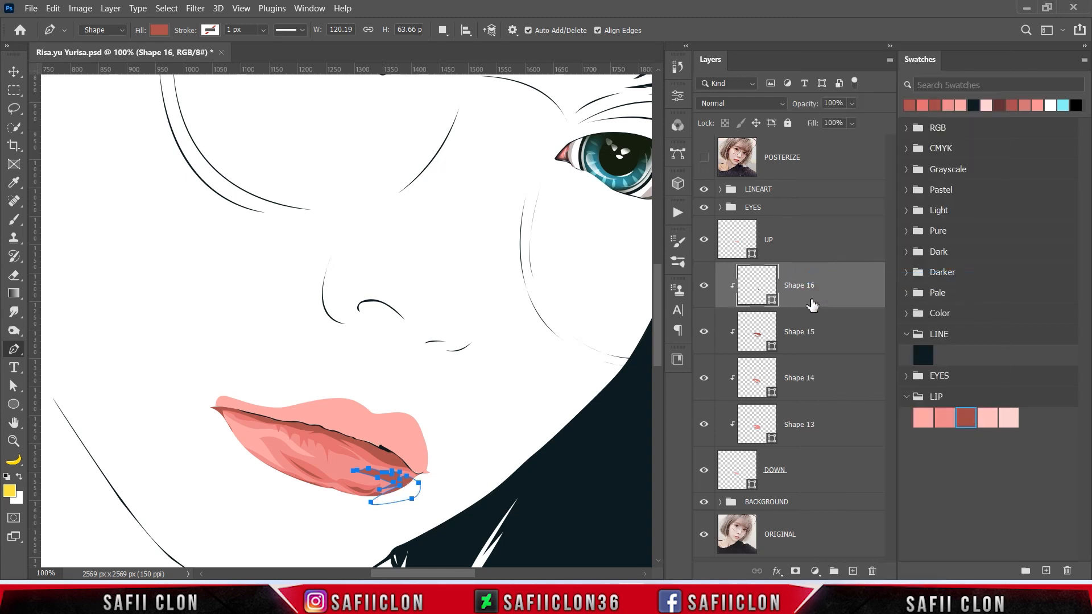
double_click(772, 300)
click(986, 421)
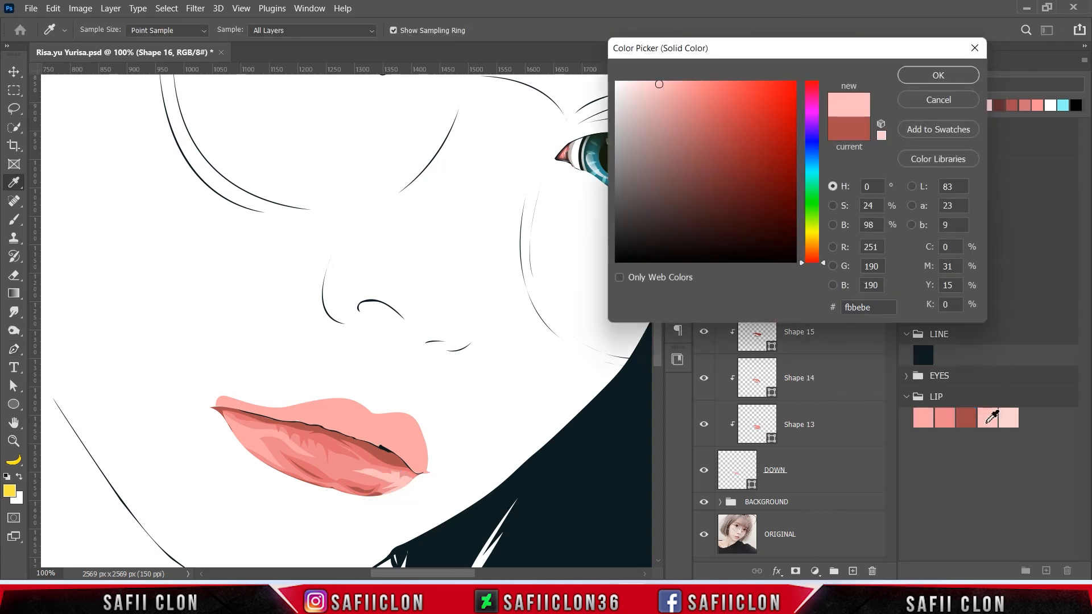
click(1005, 418)
click(986, 414)
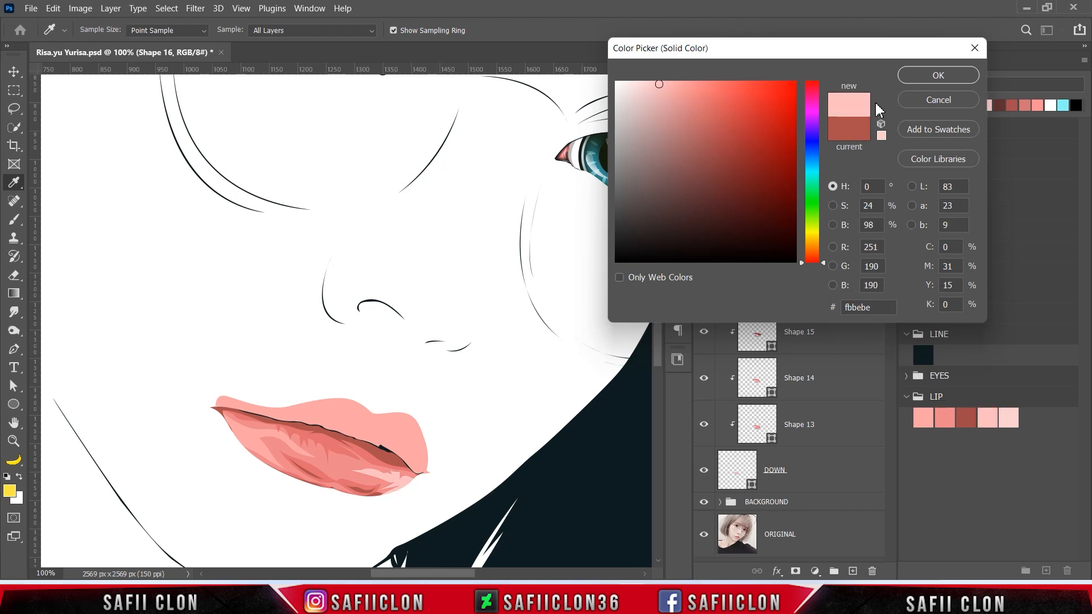
click(938, 75)
Set the path operation to Combine Shapes, add a closed highlight along the lower lip near the tapered mouth corner, and check Shape 16's effect.
click(442, 30)
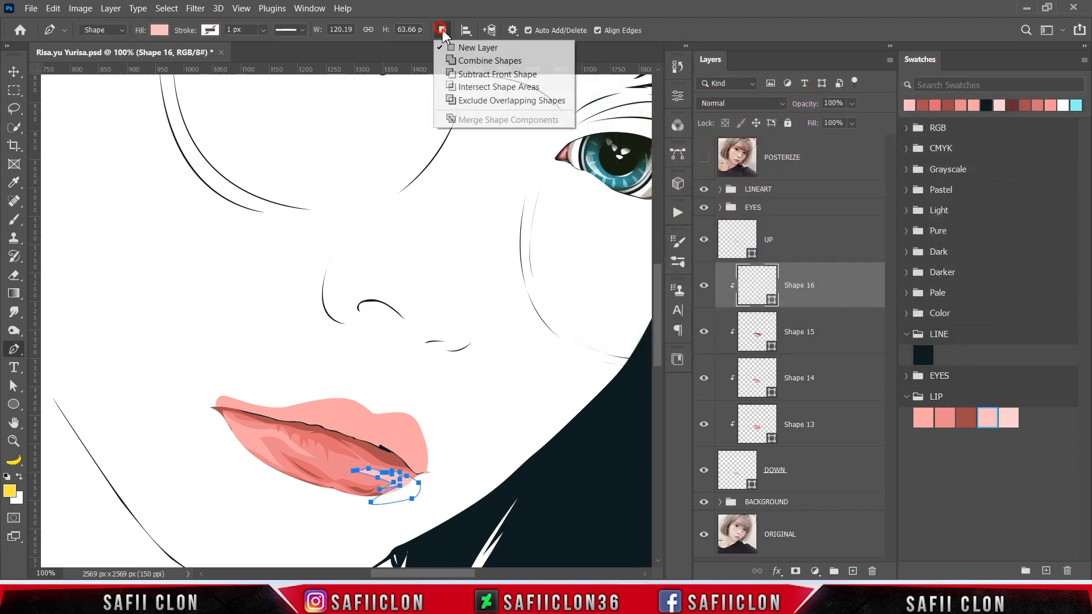
click(476, 59)
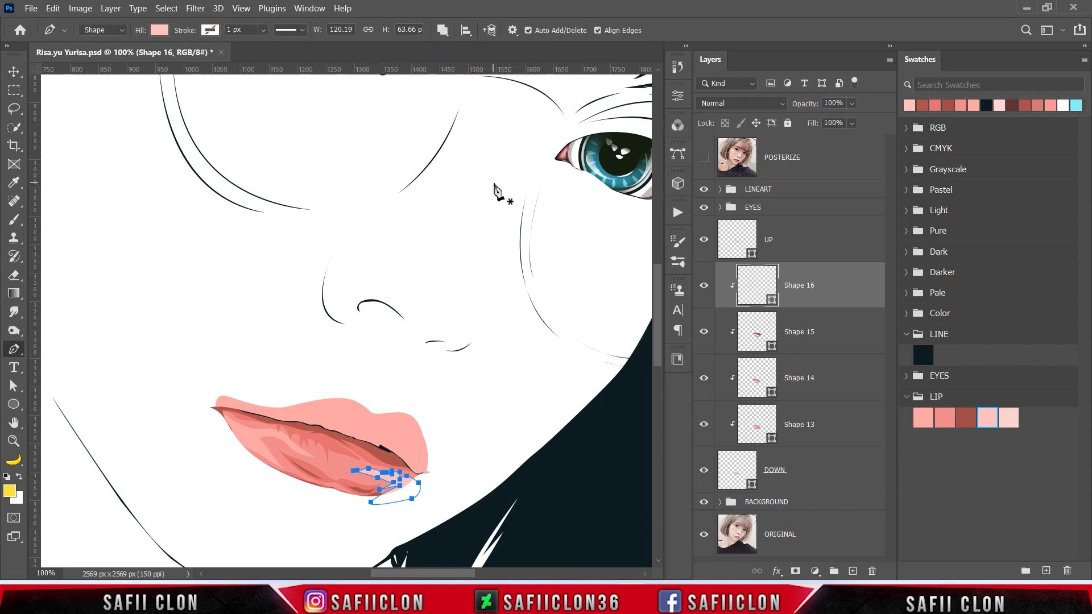
click(703, 158)
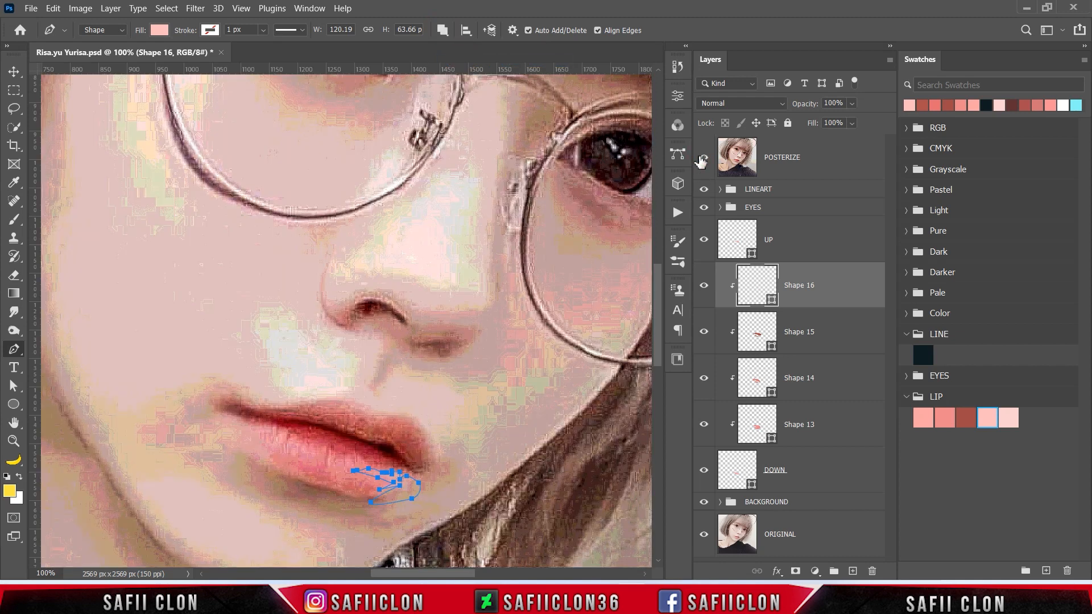
click(703, 158)
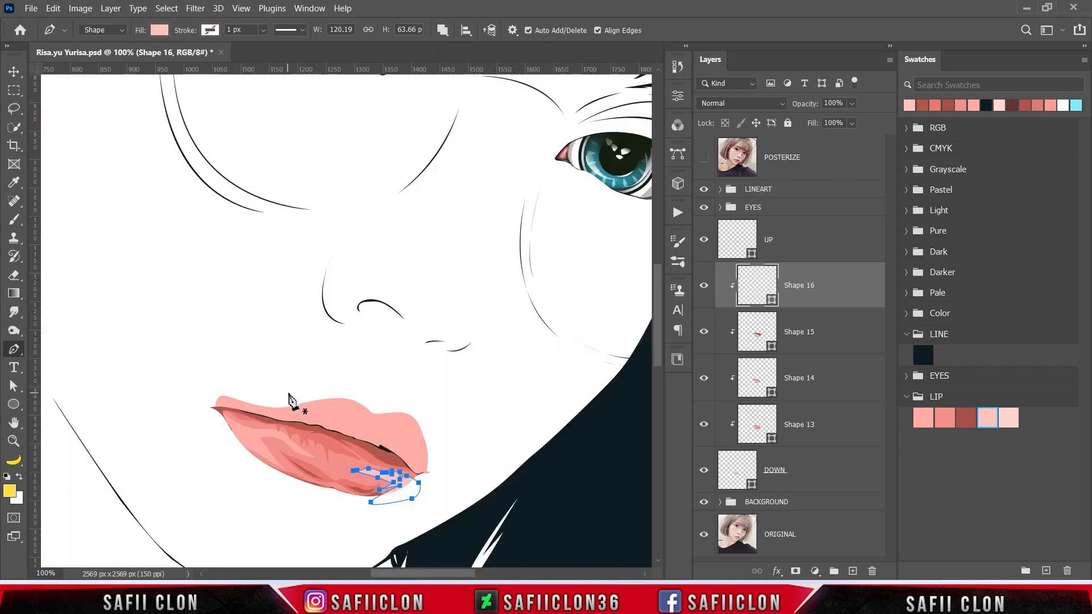
click(219, 409)
drag(251, 432, 214, 434)
click(265, 453)
click(219, 409)
key(Return)
key(ctrl+minus)
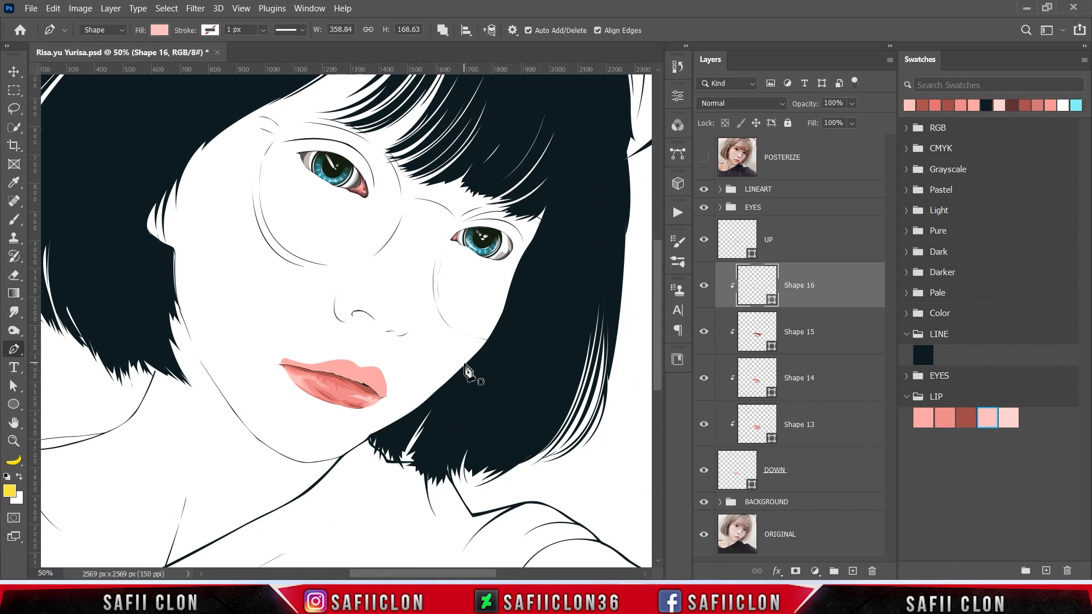
click(703, 285)
click(703, 286)
key(ctrl+plus)
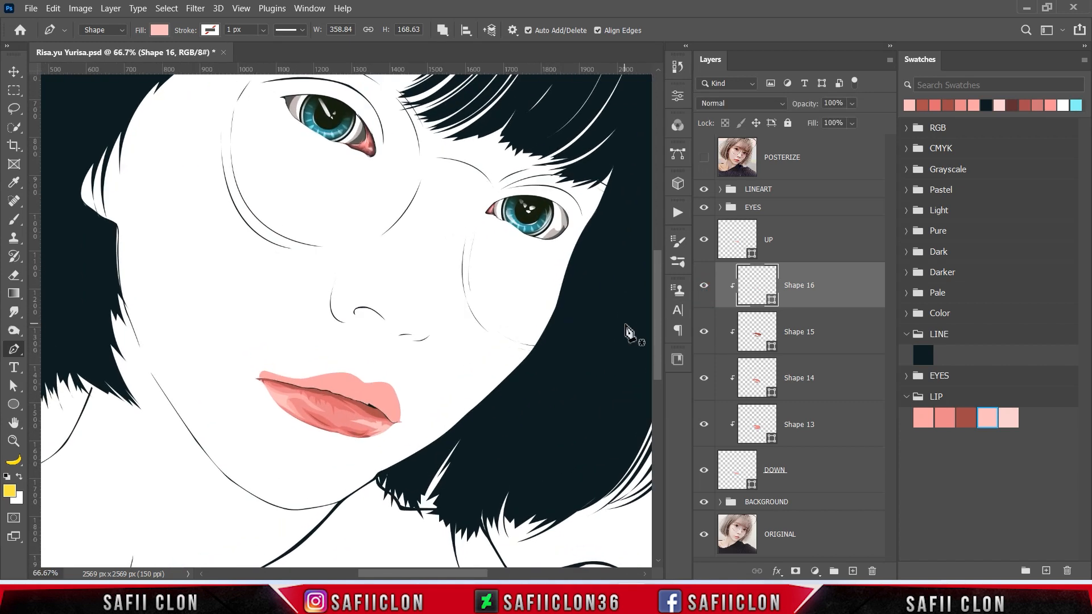
Create a new layer above Shape 16 and choose Pixelstains Lip Texture Brush 02 for the Brush tool.
click(852, 570)
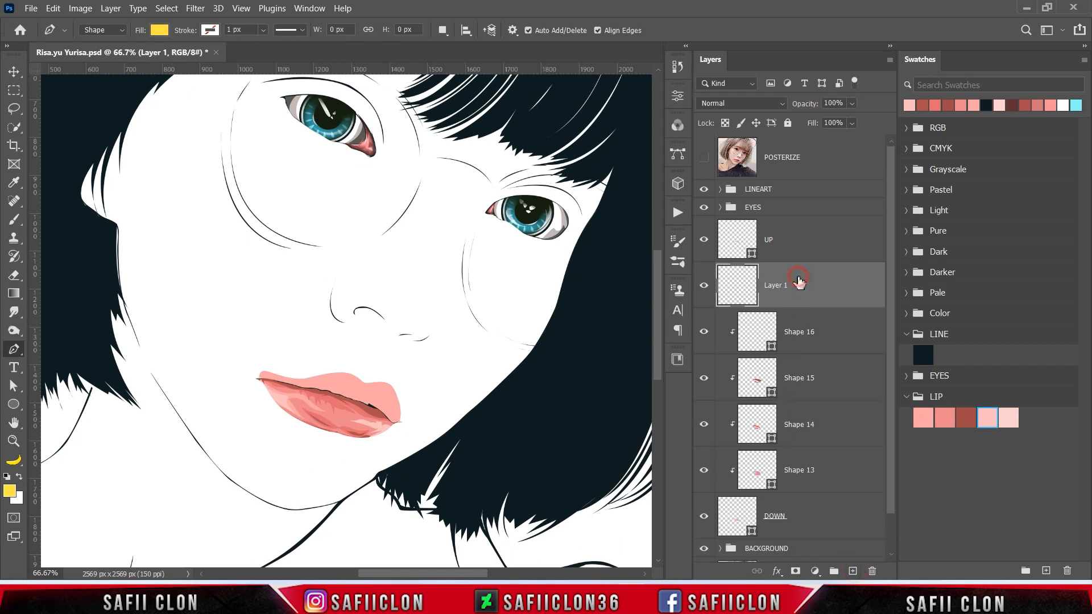
drag(15, 219, 60, 212)
key(bracketleft)
scroll(557, 419, down, 4)
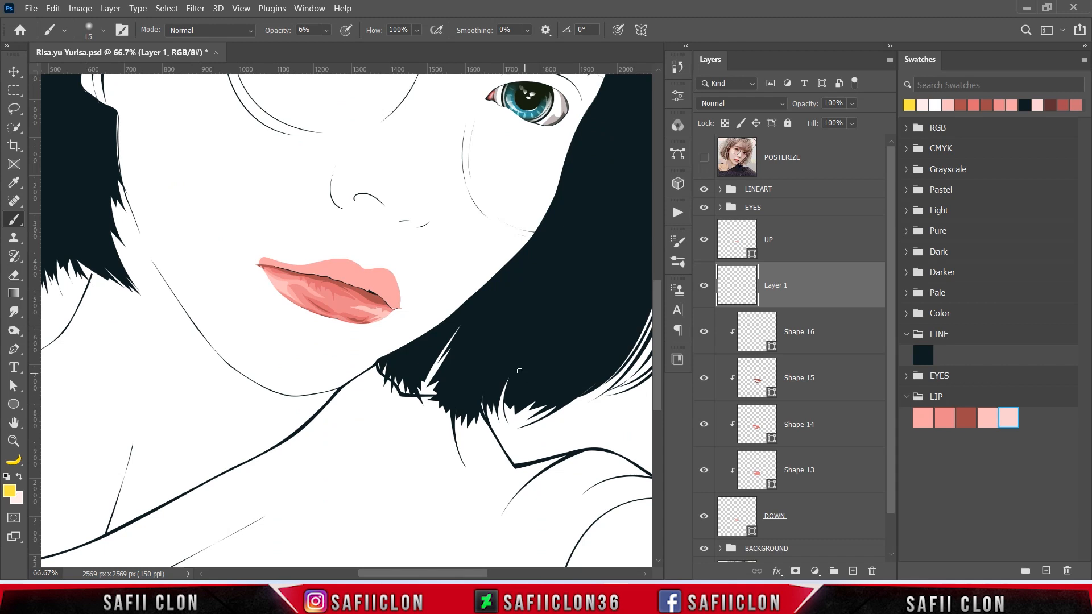
click(102, 31)
drag(261, 199, 261, 378)
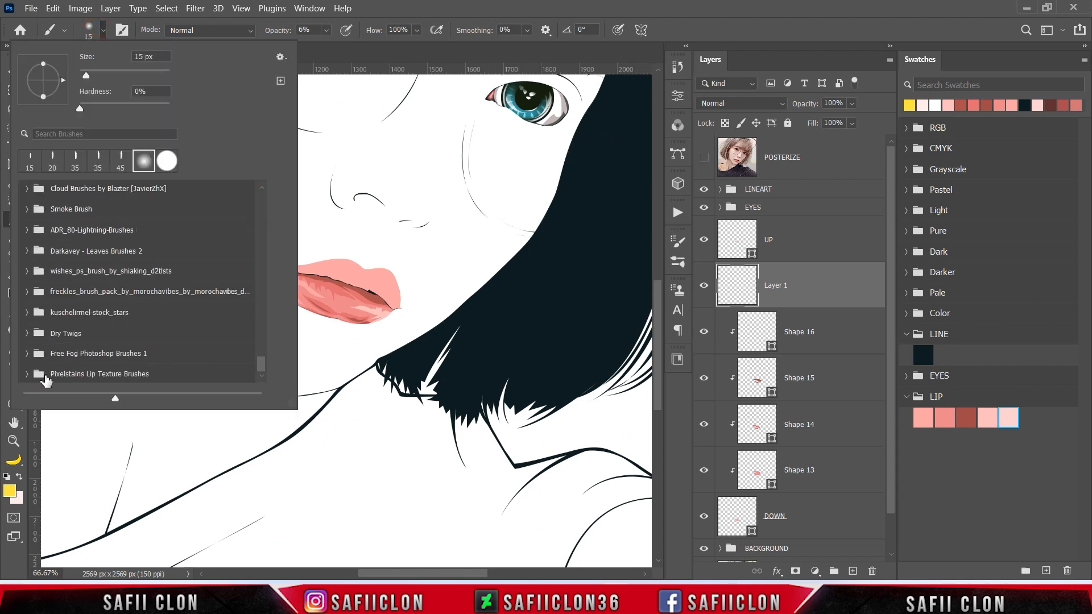
click(26, 374)
scroll(120, 326, down, 1)
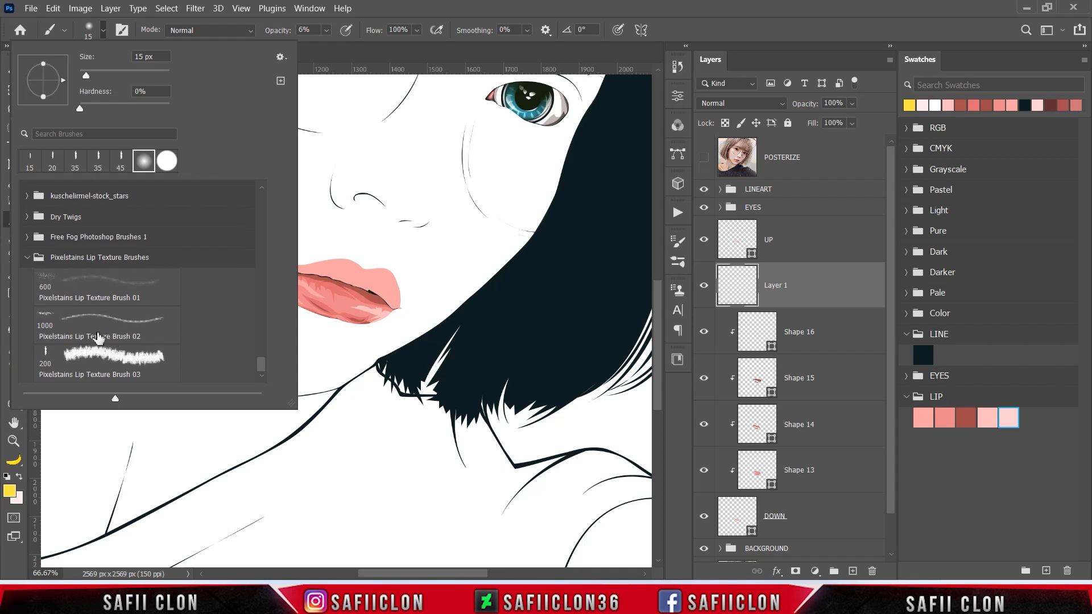
click(56, 324)
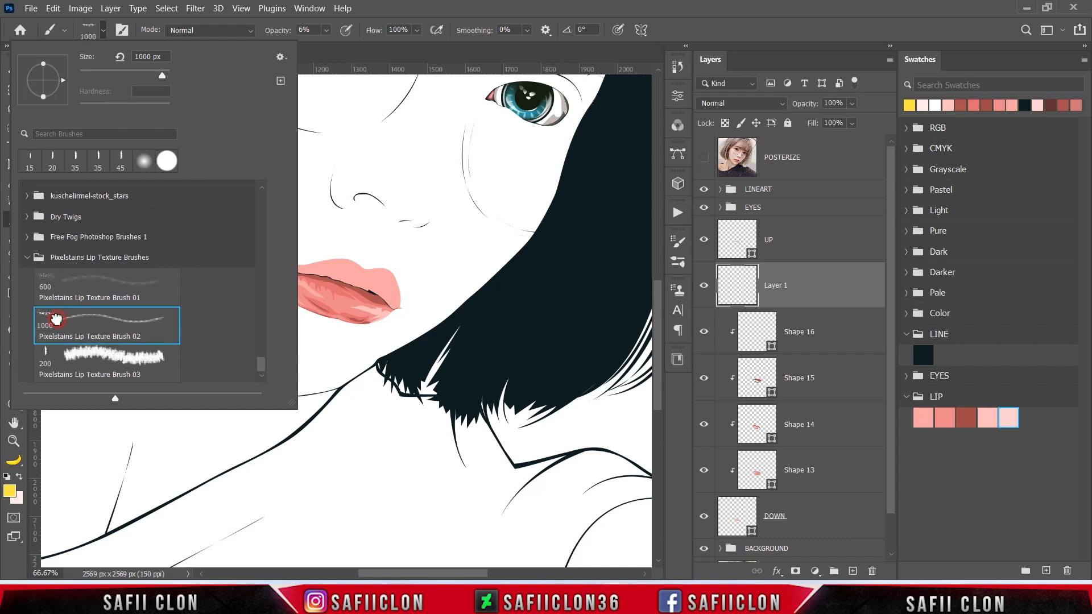
click(101, 35)
Set the brush opacity to 100% and the foreground color to pale pink ffe9ea, based on the lightest LIP swatch.
click(328, 30)
drag(381, 49, 394, 47)
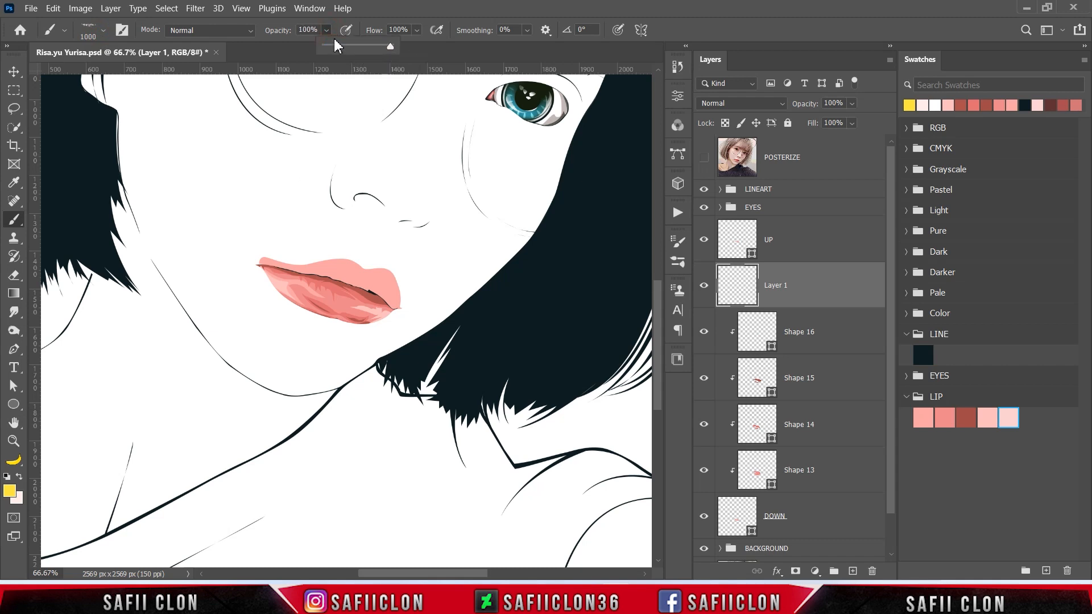
click(10, 492)
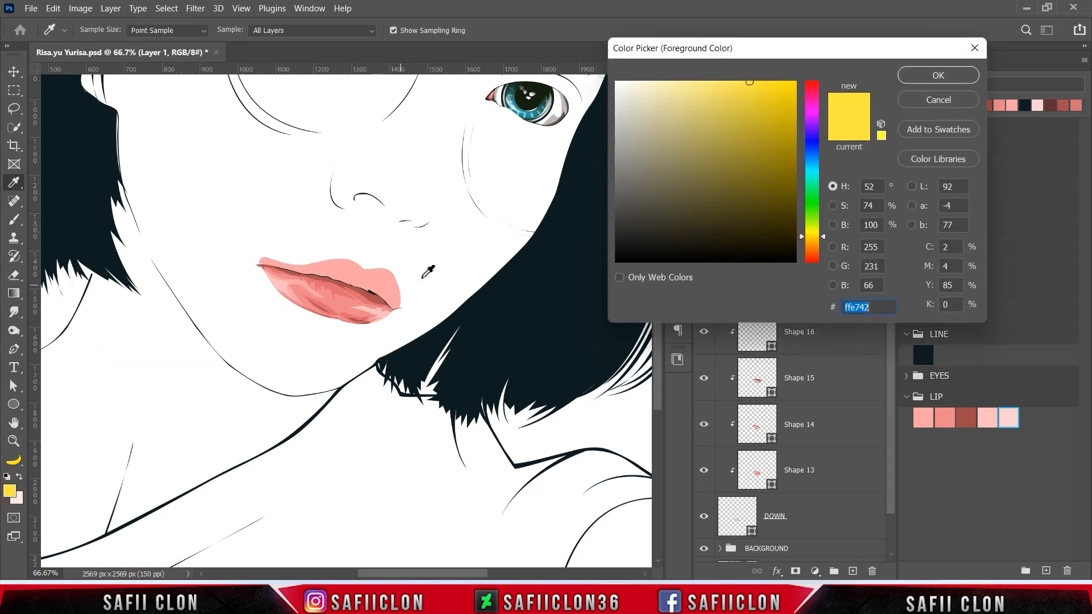
click(1009, 414)
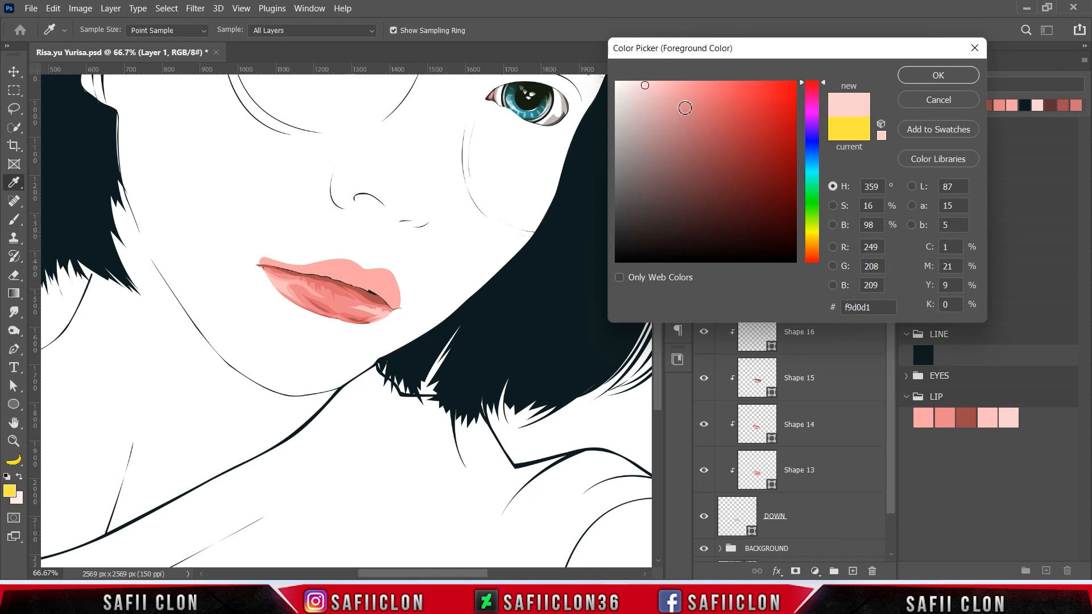
drag(646, 85, 631, 79)
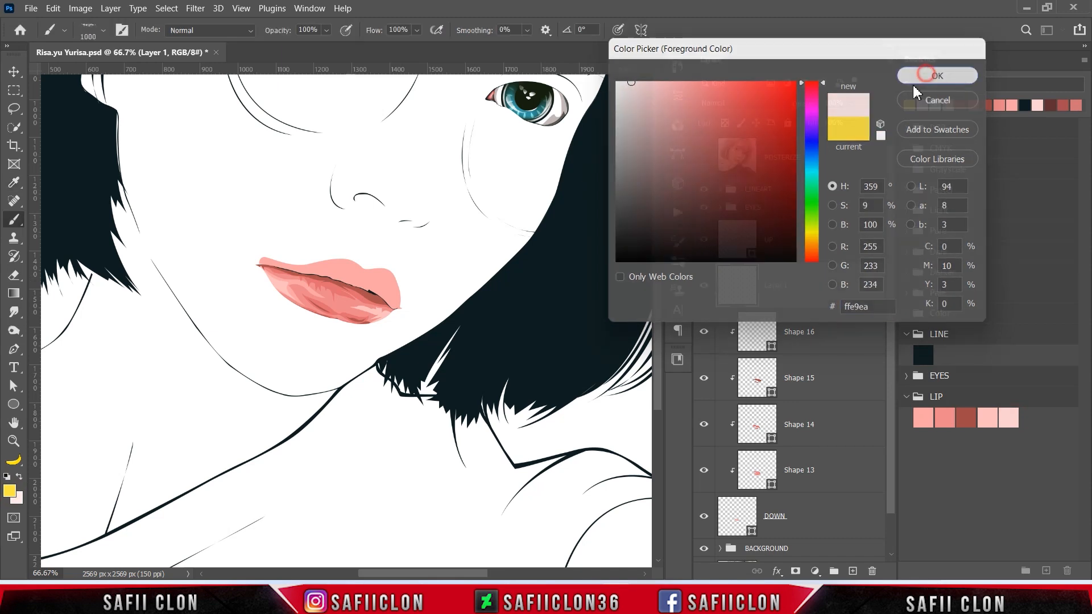
Confirm the pale pink foreground color, reduce the lip texture brush to 600 px and stamp it once over the lips.
click(917, 75)
key(bracketleft)
key(bracketleft)
key(bracketleft)
key(bracketleft)
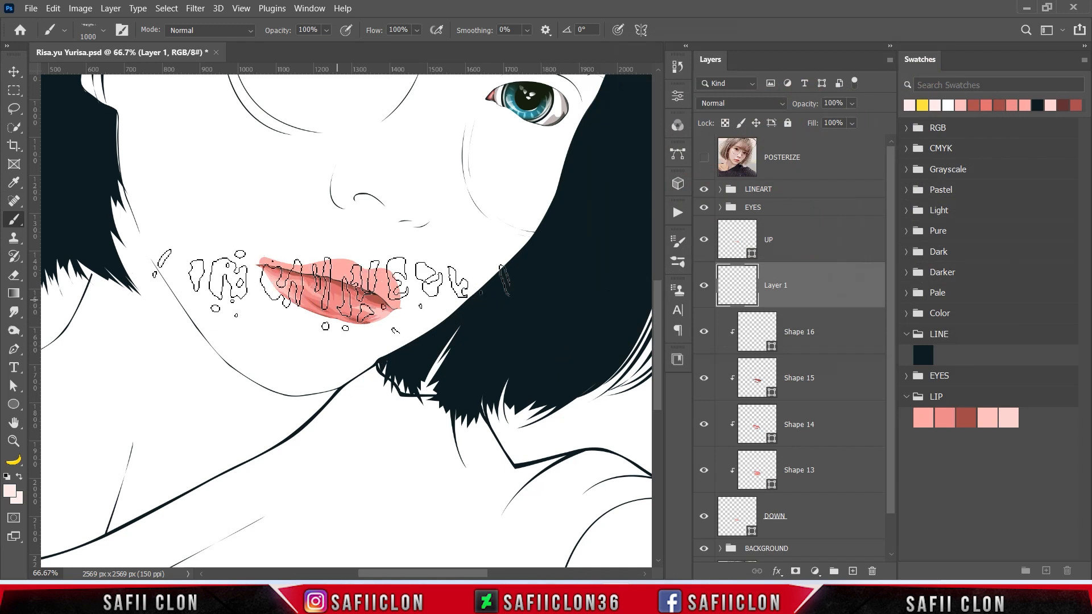
click(333, 284)
Scale the stamped texture to 28.63%, rotate it 18.98° and place it on the lower lip near the tapered mouth corner.
key(ctrl+t)
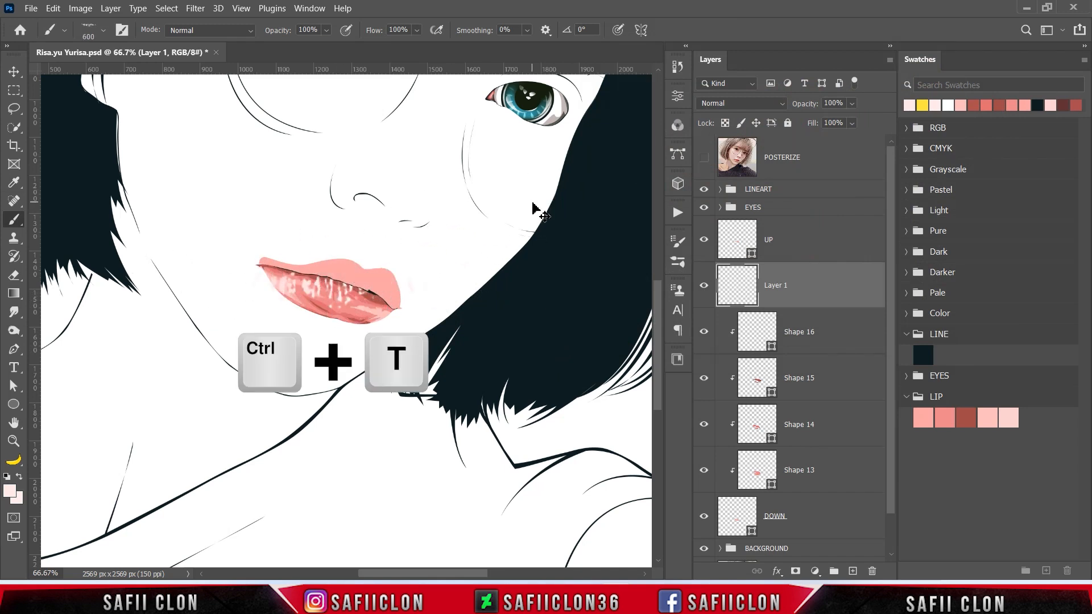
drag(449, 270, 414, 295)
key(ctrl+plus)
drag(349, 296, 315, 299)
key(ctrl+plus)
key(ctrl+minus)
key(ctrl+minus)
key(Left)
key(Left)
key(Left)
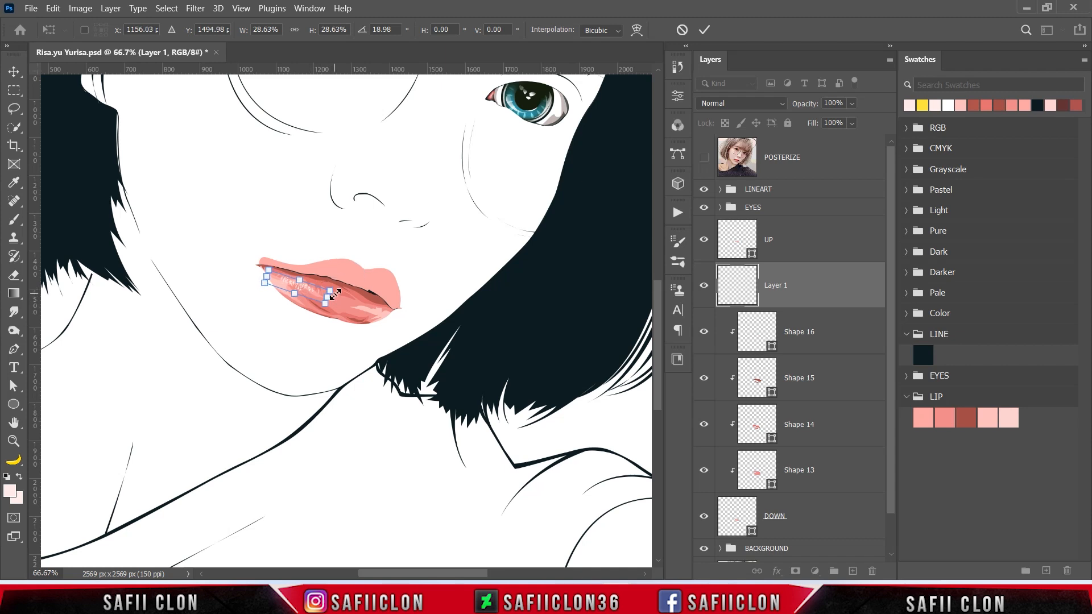
click(704, 30)
key(b)
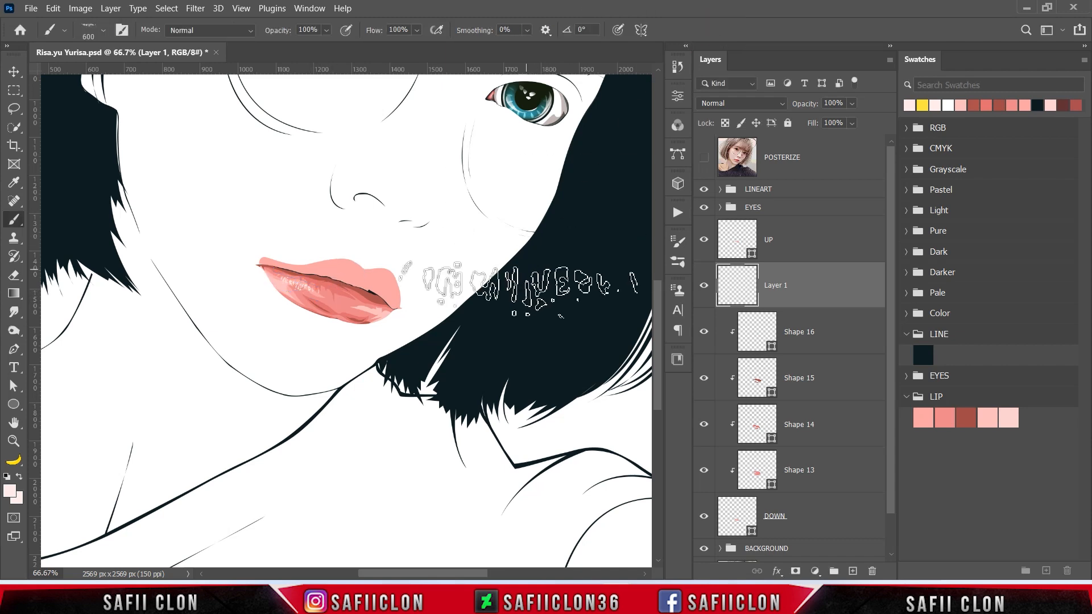
Add a layer mask to Layer 1 and set up a Soft Round brush at 14% opacity with black as foreground color.
click(795, 571)
ctrl+click(736, 285)
right_click(16, 222)
click(41, 220)
click(104, 31)
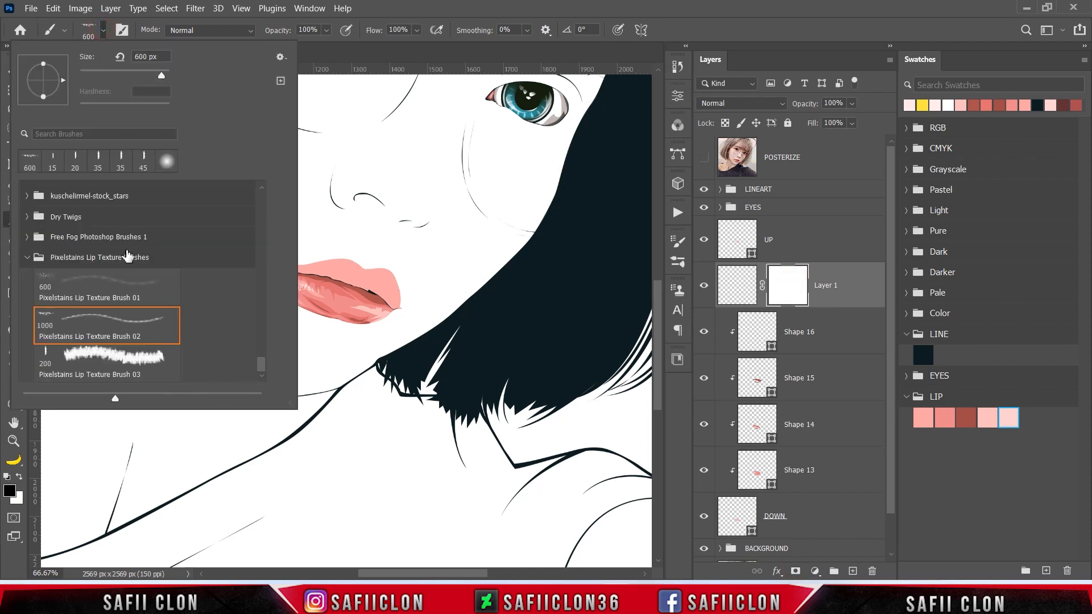
drag(261, 360, 269, 183)
click(144, 215)
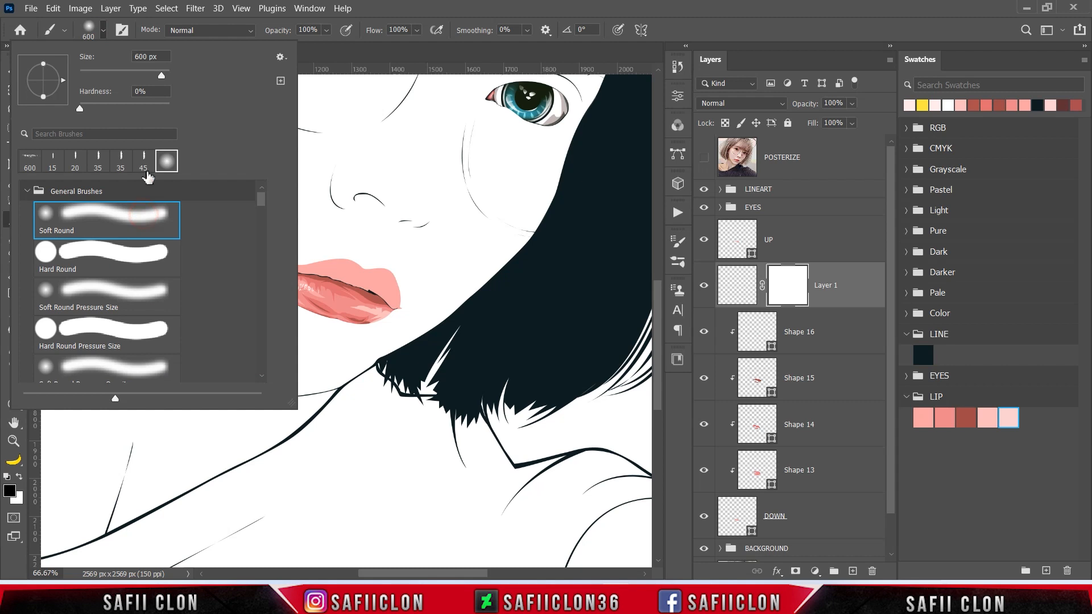
click(103, 30)
click(326, 30)
drag(286, 42, 284, 42)
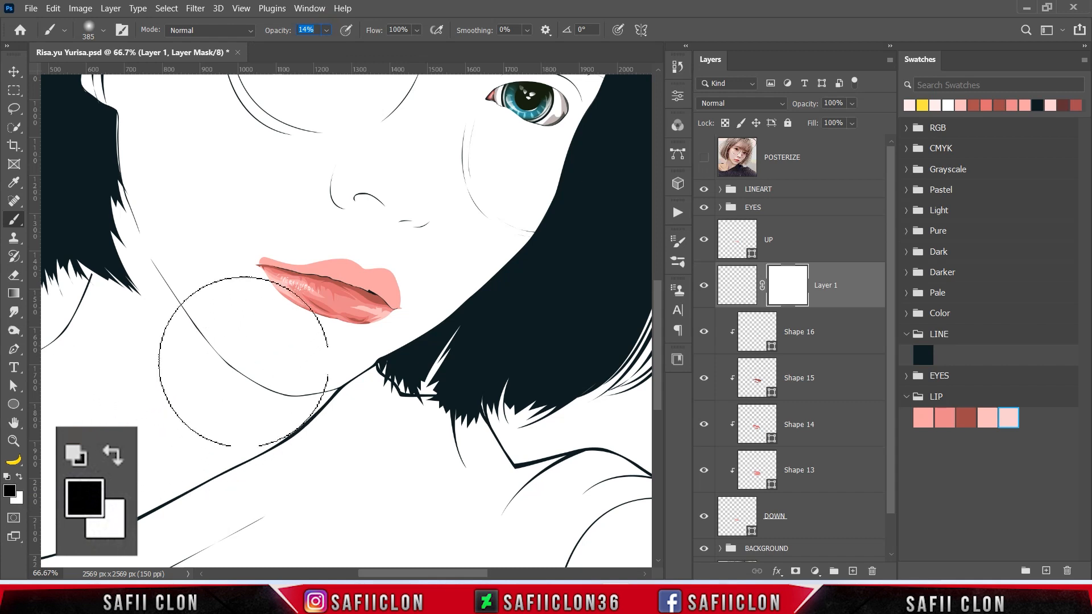
Fade the edges of the lip texture by painting on Layer 1's mask, reducing the soft brush to 70 px.
key(bracketleft)
key(bracketleft)
key(bracketleft)
key(bracketleft)
key(bracketleft)
key(bracketleft)
key(bracketleft)
mouse_move(319, 297)
mouse_down()
mouse_move(299, 292)
mouse_move(330, 307)
mouse_up()
key(bracketleft)
key(bracketleft)
key(bracketleft)
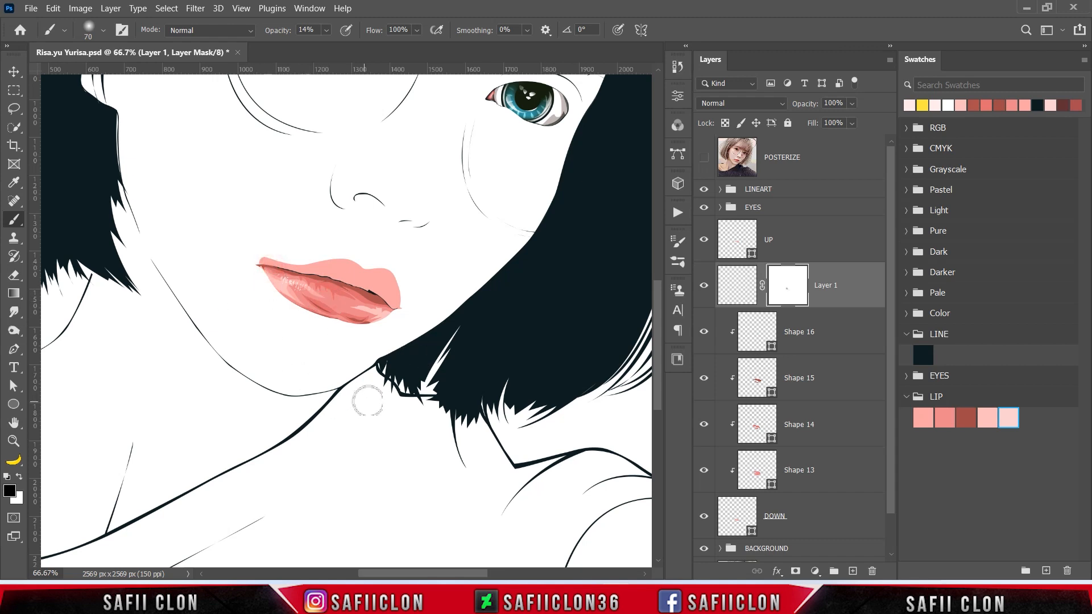
Check Layer 1's texture effect and clip the layer to the lower lip.
click(703, 286)
right_click(839, 286)
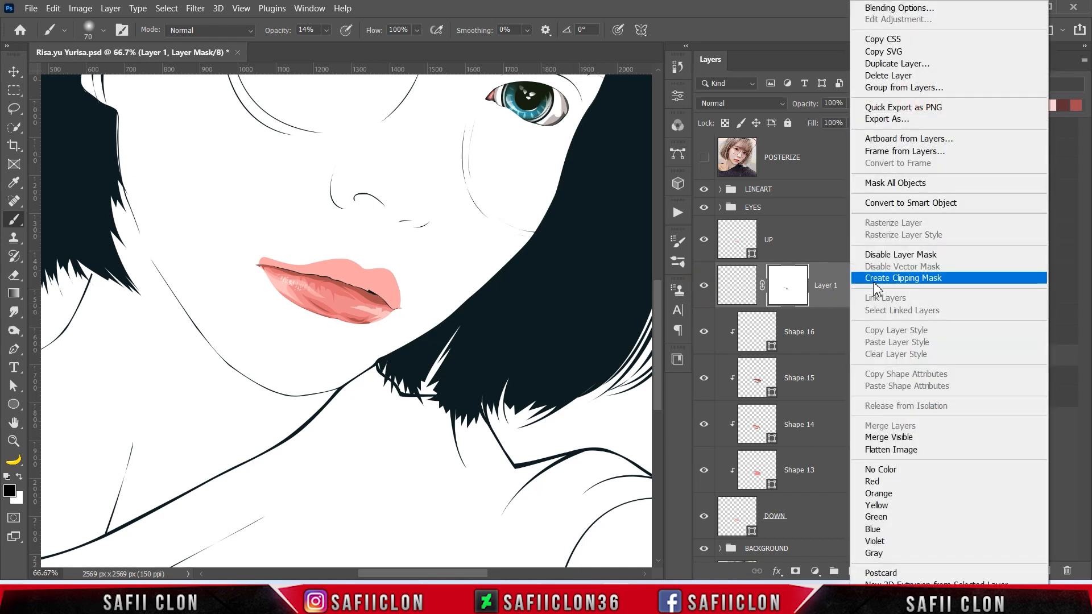
click(875, 280)
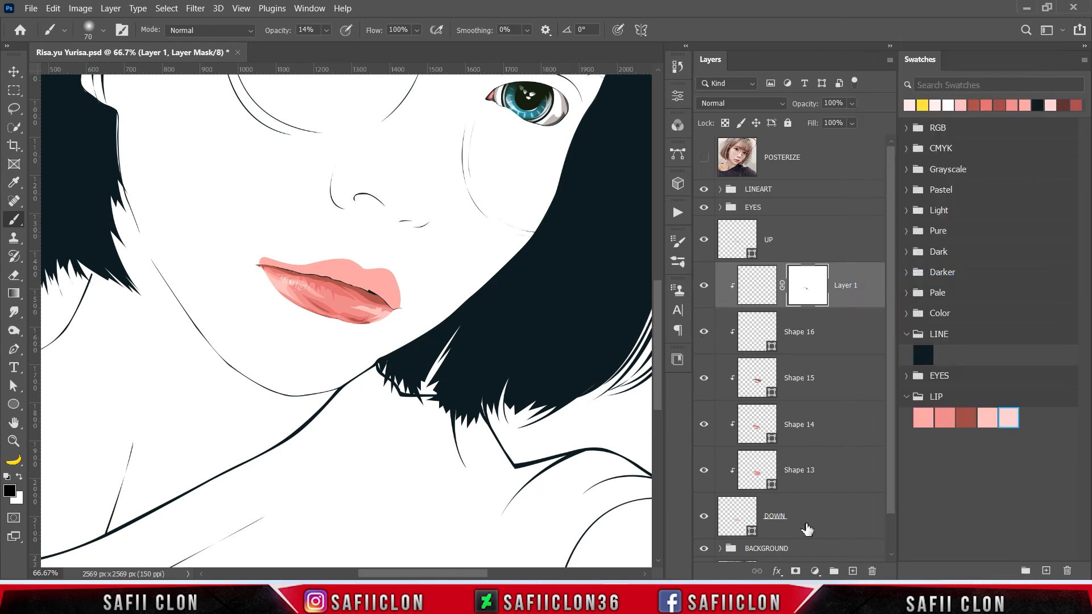
Create a new layer above Layer 1 and choose Pixelstains Lip Texture Brush 01 at 100% opacity.
click(852, 573)
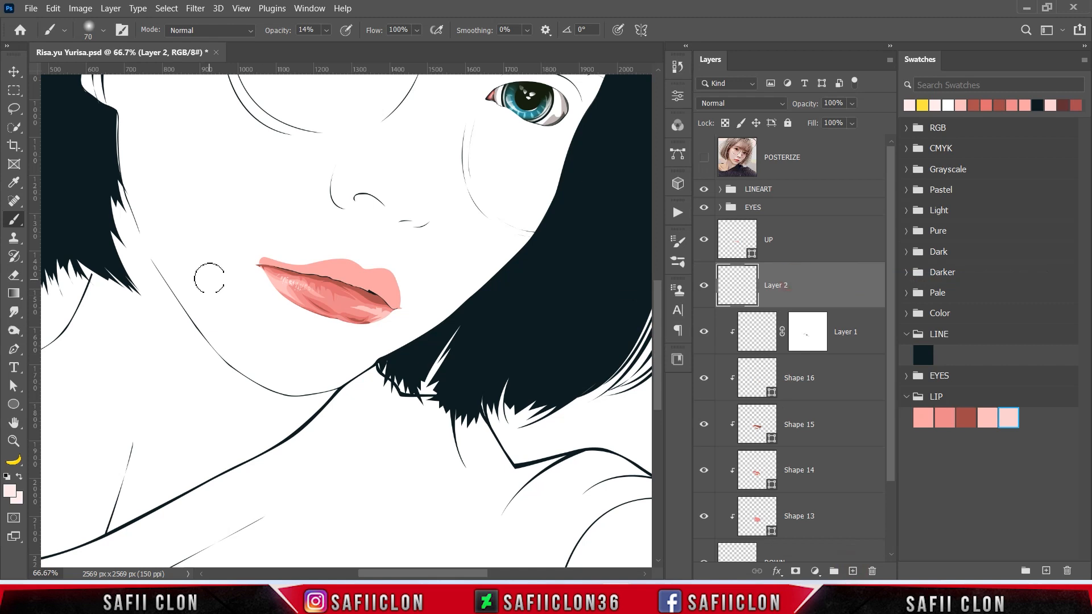
right_click(14, 220)
click(57, 219)
click(103, 31)
drag(262, 200, 259, 394)
click(52, 280)
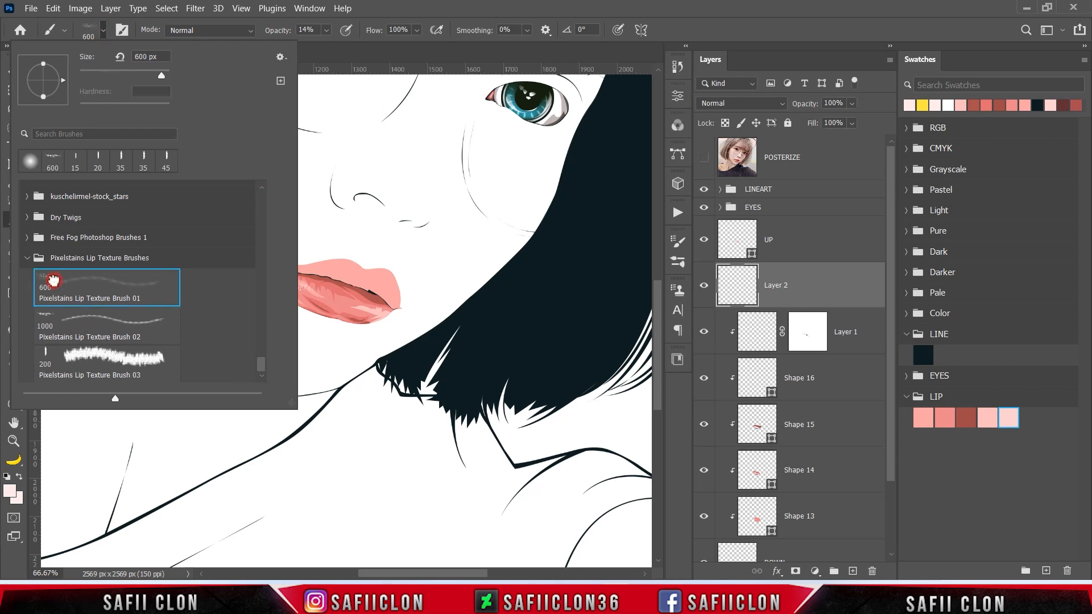
click(105, 31)
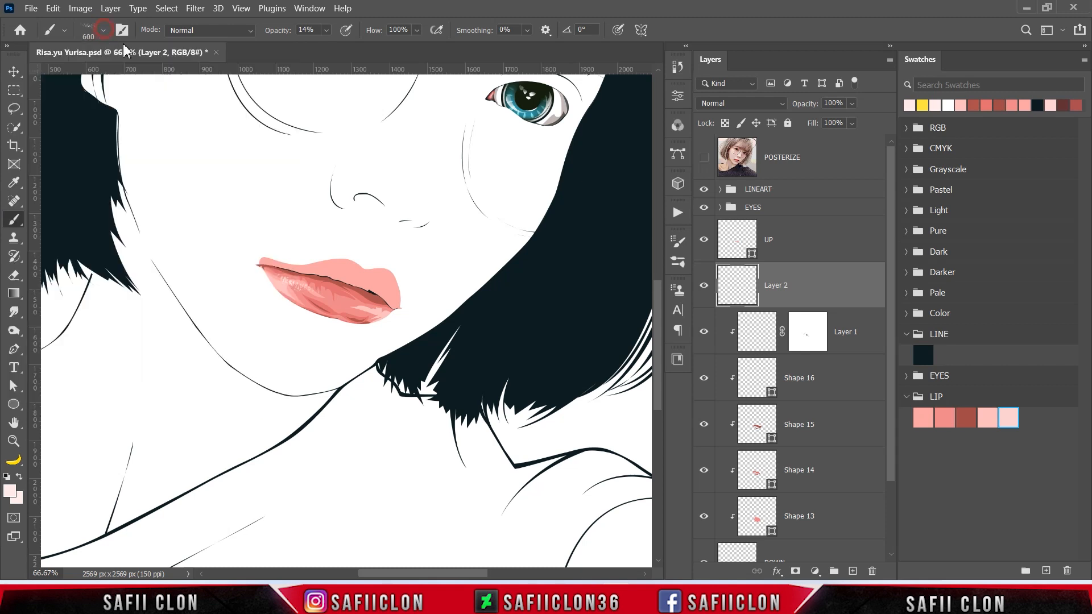
drag(327, 33, 336, 52)
click(327, 31)
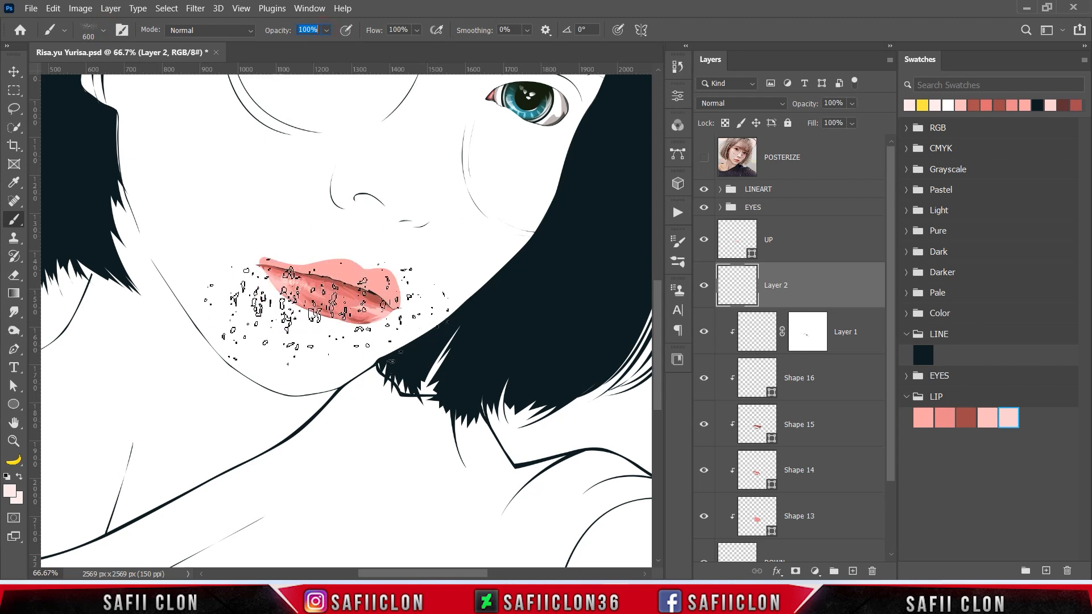
Stamp the speckled texture over the lips, then scale, rotate and position it to fit on the lower lip.
click(320, 296)
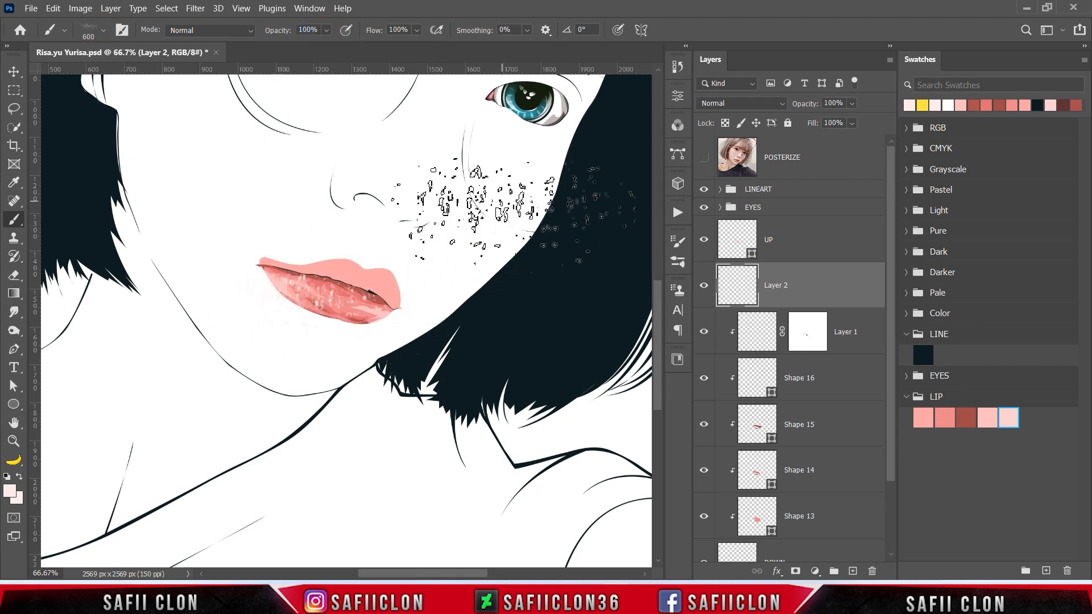
key(ctrl+t)
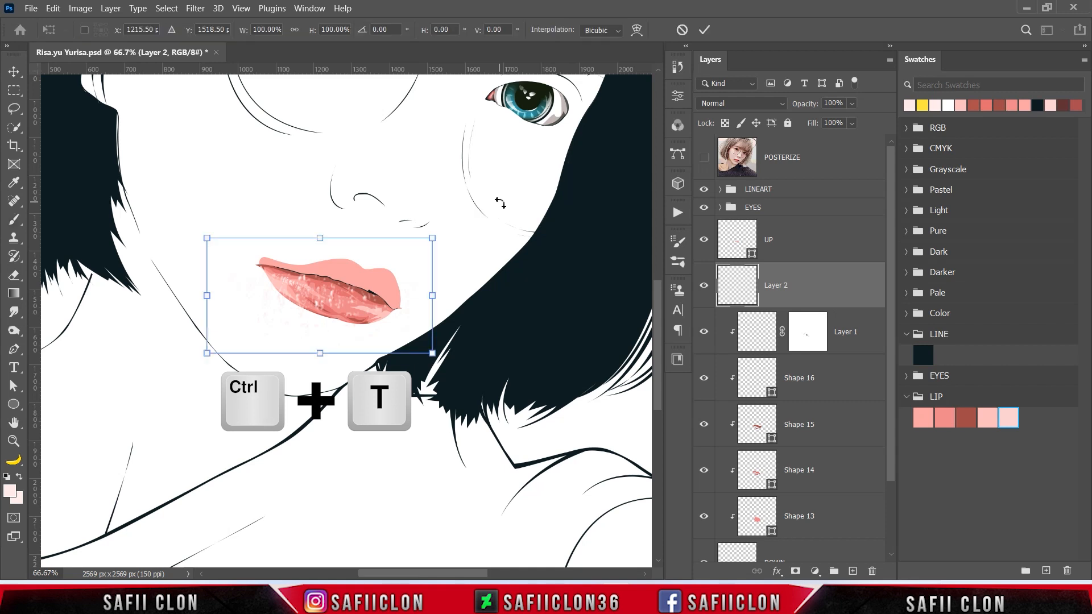
drag(435, 234, 408, 283)
drag(348, 304, 419, 310)
drag(366, 314, 418, 338)
drag(324, 273, 389, 319)
drag(463, 324, 427, 320)
click(705, 29)
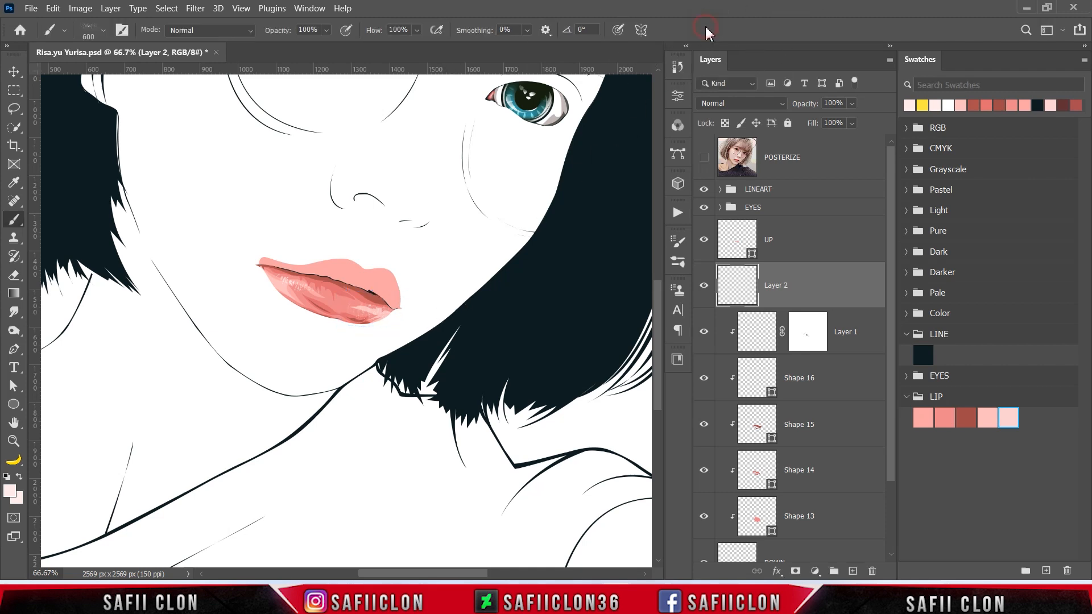
Clip Layer 2 to the lower lip and add a layer mask to it.
right_click(821, 279)
click(823, 279)
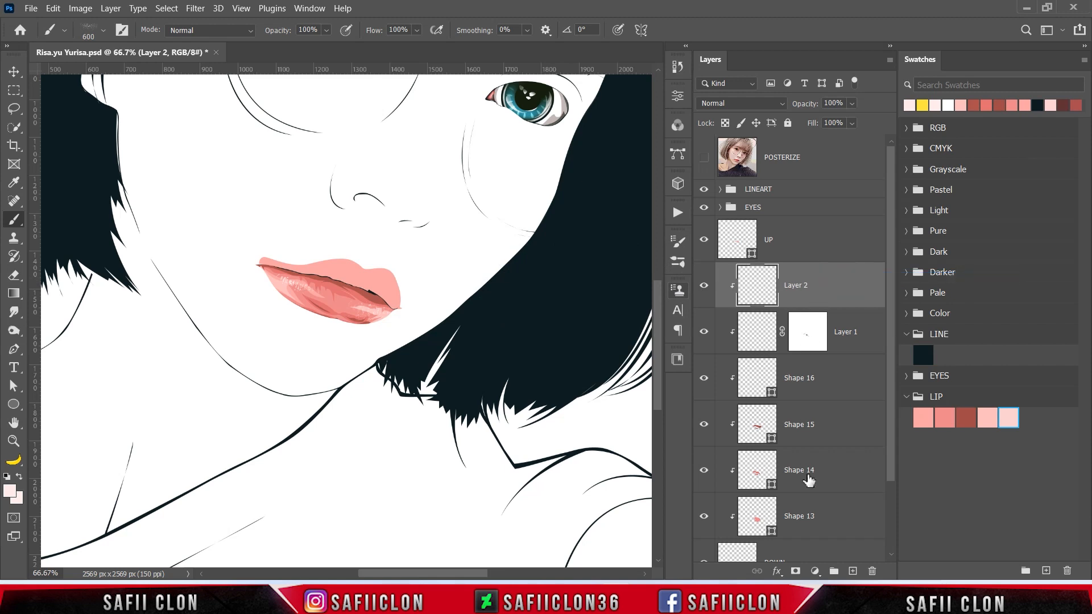
click(795, 570)
ctrl+click(807, 284)
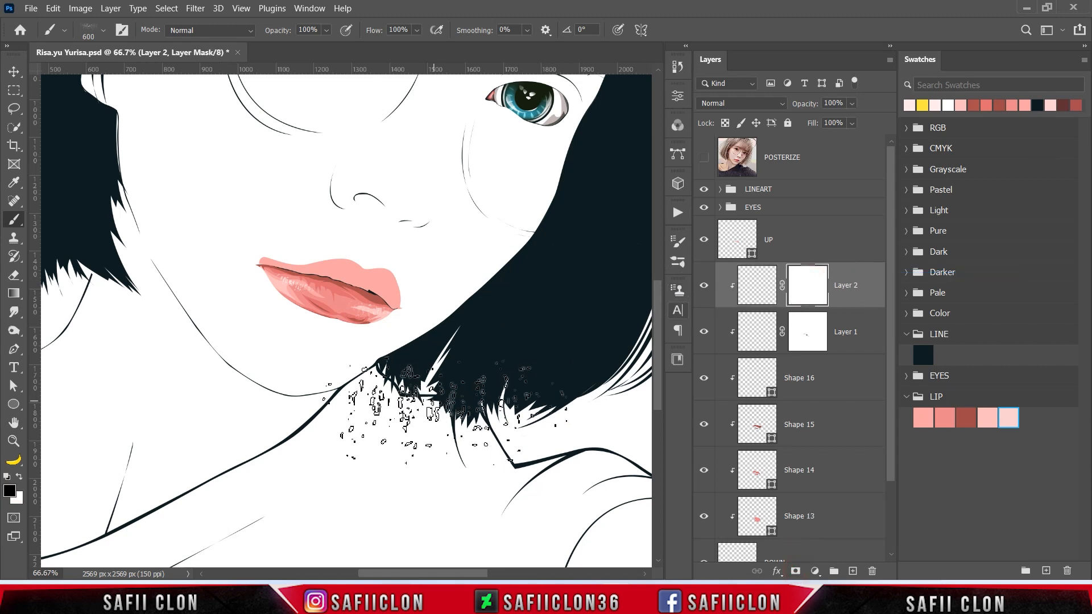
Switch to the Soft Round brush at 161 px with 11% opacity.
click(103, 30)
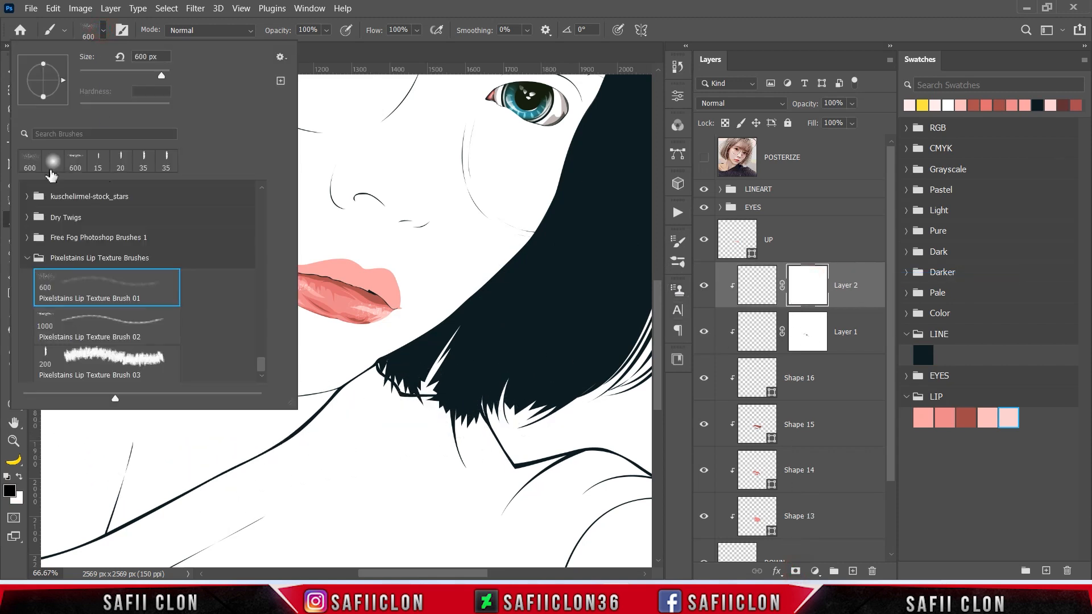
drag(261, 373, 261, 196)
click(121, 205)
drag(161, 76, 137, 75)
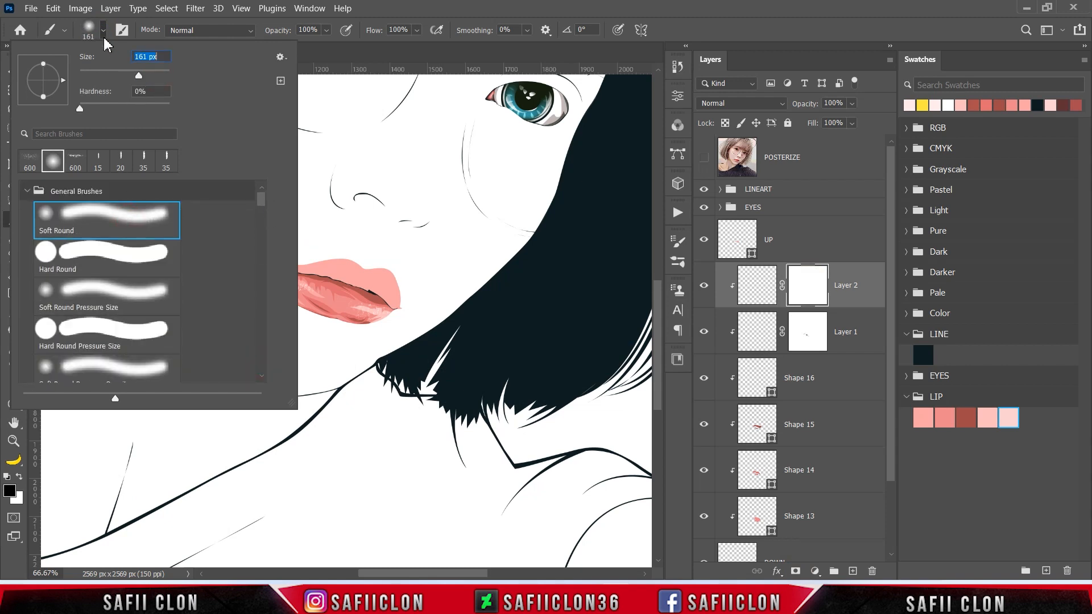
click(103, 30)
click(325, 31)
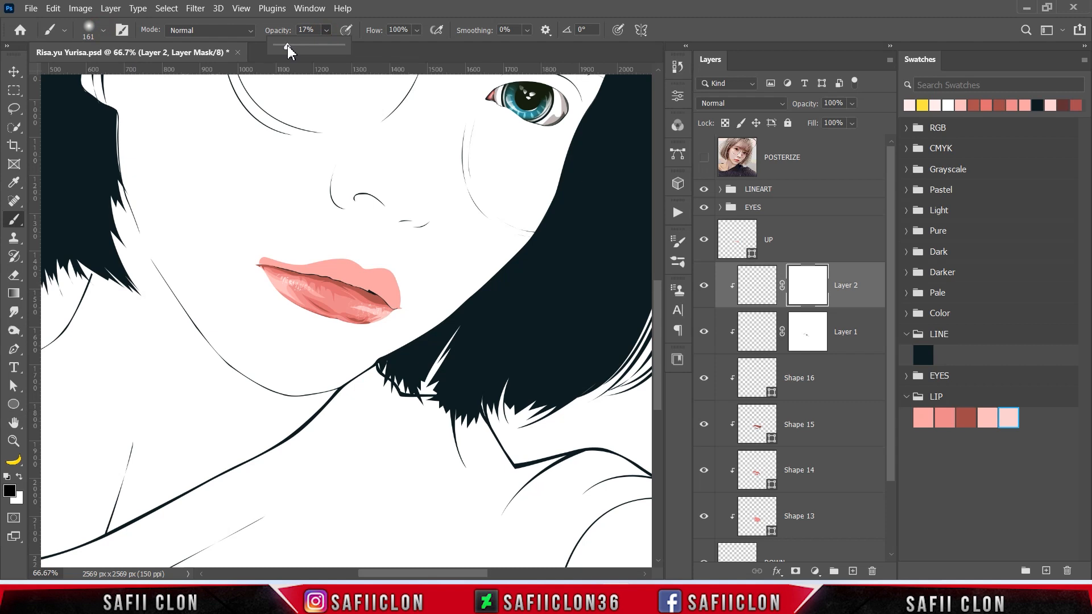
click(322, 31)
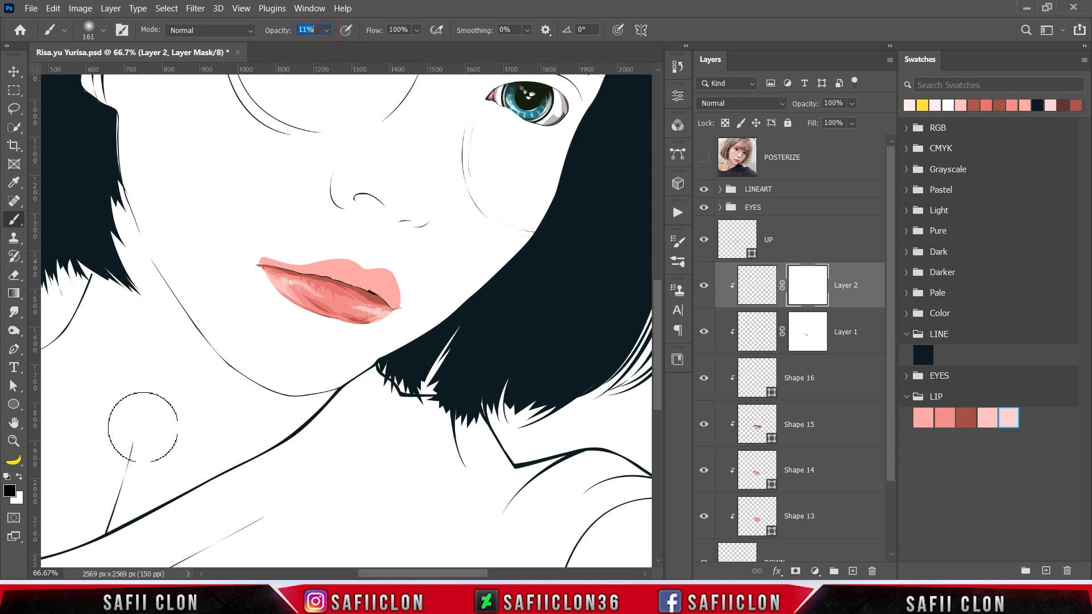
Soften the speckled texture by painting on Layer 2's mask with the brush reduced to 70 px, and check the layer's effect.
key(bracketleft)
key(bracketleft)
key(bracketleft)
key(bracketleft)
mouse_move(375, 318)
mouse_down()
mouse_move(341, 308)
mouse_move(365, 334)
mouse_move(325, 340)
mouse_move(381, 303)
mouse_move(361, 302)
mouse_move(347, 330)
mouse_up()
key(bracketleft)
key(bracketleft)
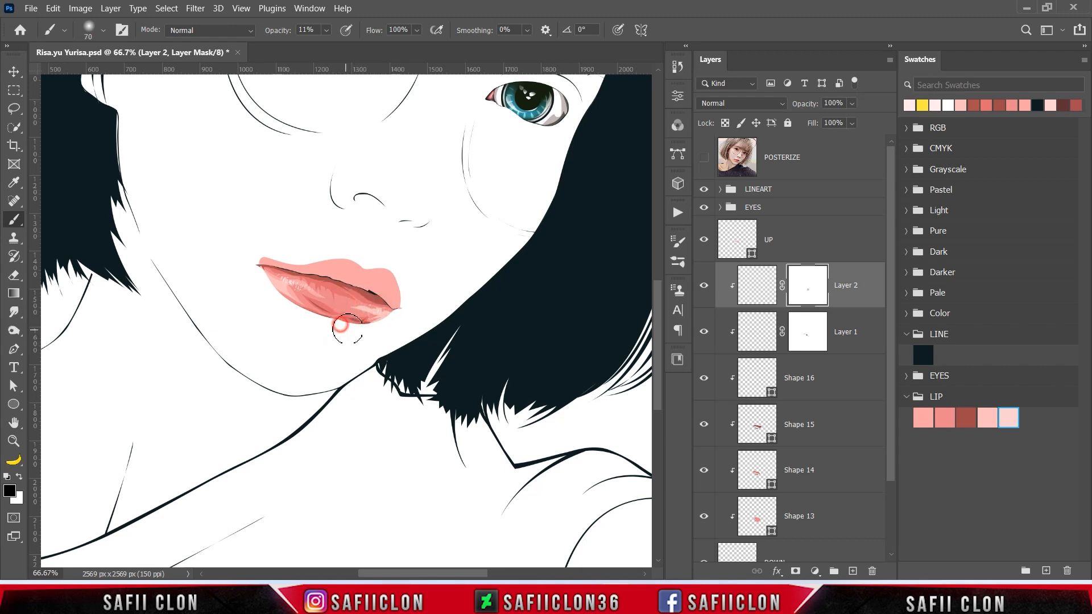
click(703, 287)
click(704, 285)
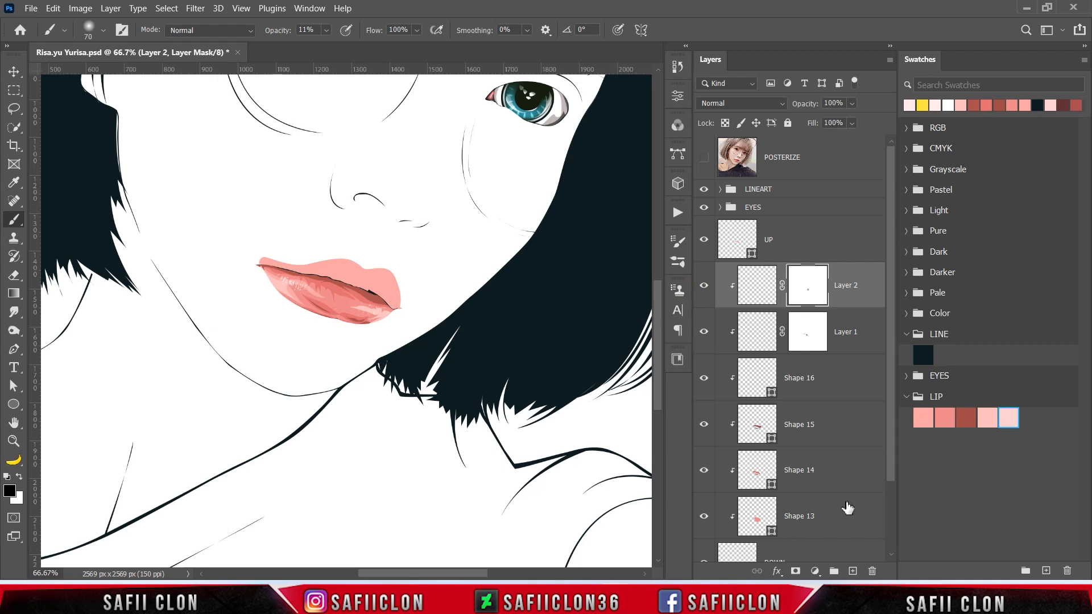
Create a new layer above Layer 2 and choose Pixelstains Lip Texture Brush 02 at 100% opacity.
click(852, 570)
right_click(15, 222)
click(40, 220)
click(103, 31)
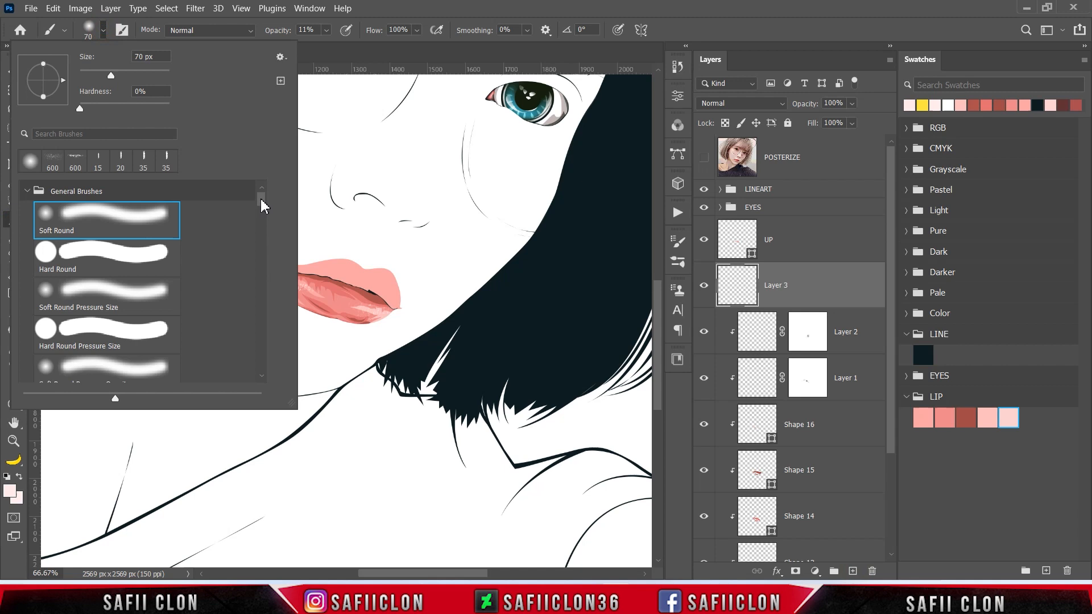
drag(261, 204, 263, 380)
click(83, 316)
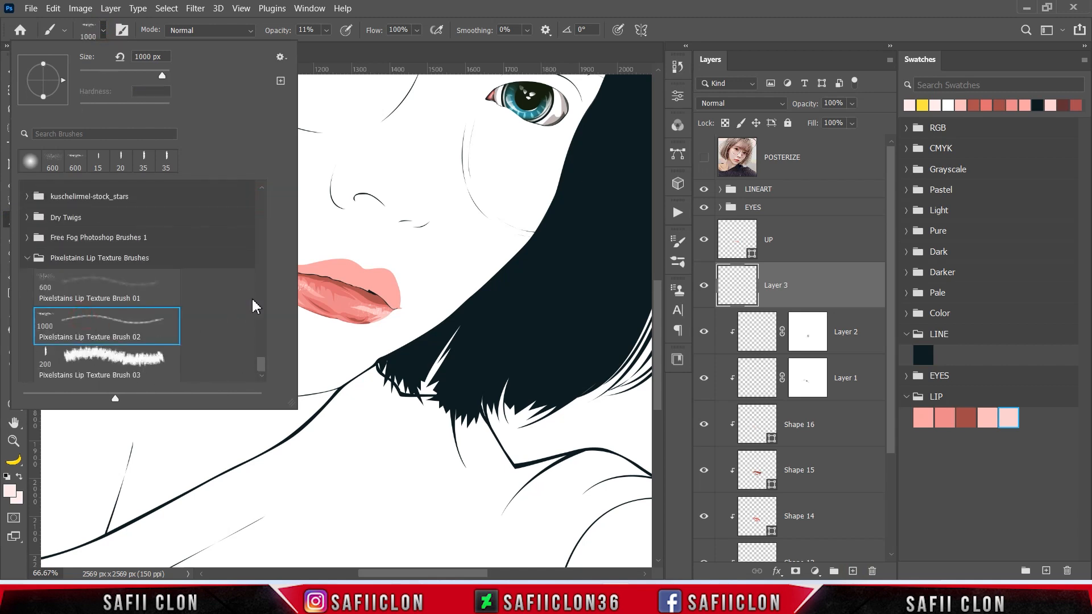
click(104, 33)
click(326, 30)
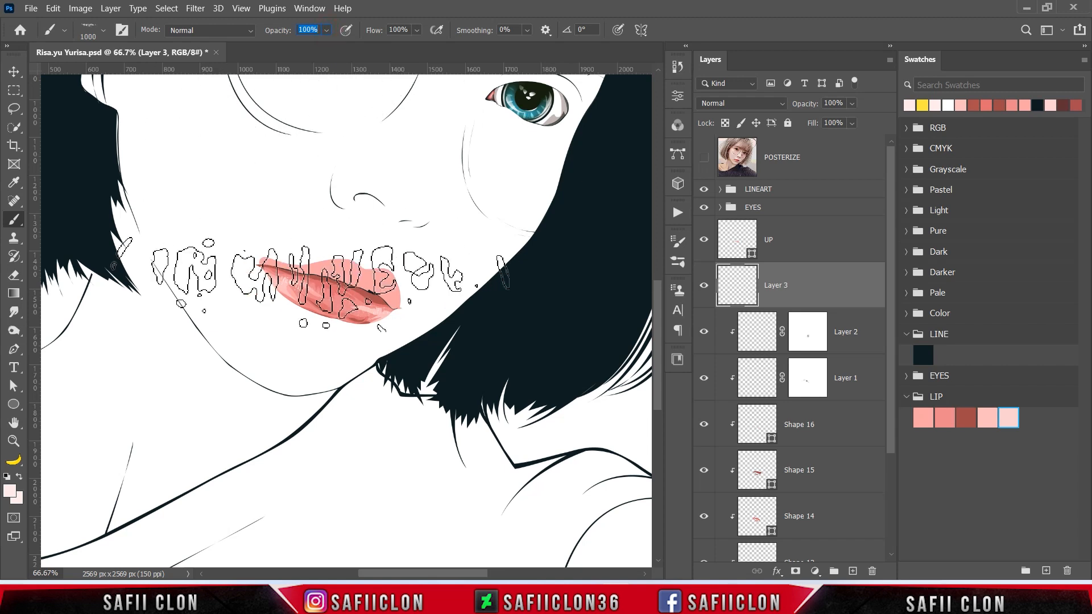
Keep ffe9ea as the foreground color, reduce the brush to 250 px and stamp the texture on the middle of the lower lip.
click(10, 490)
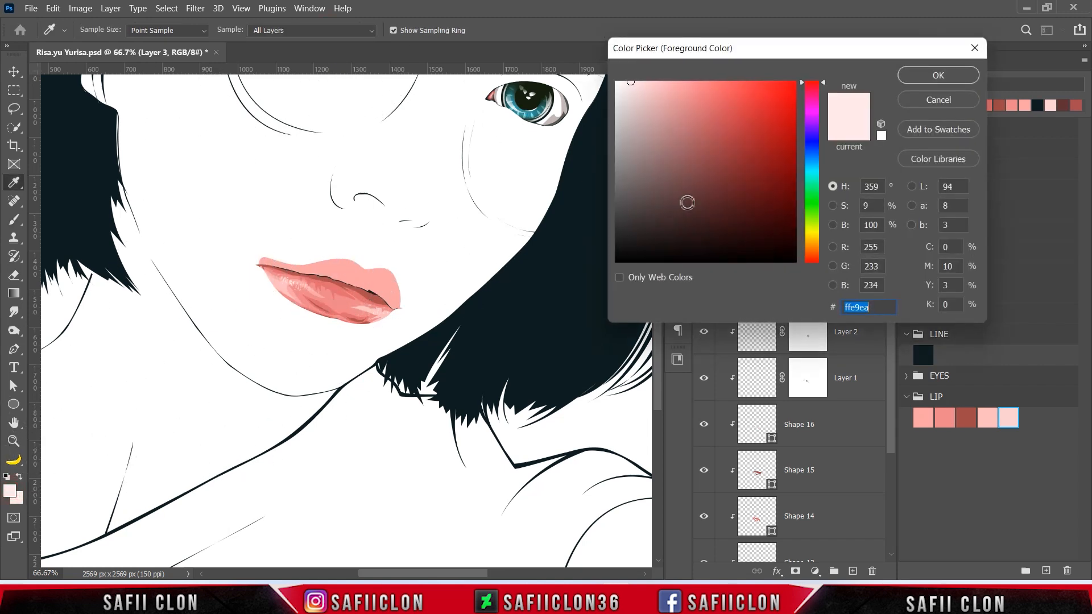
click(938, 75)
key(bracketleft)
key(bracketleft)
key(bracketleft)
key(bracketleft)
key(bracketleft)
key(bracketleft)
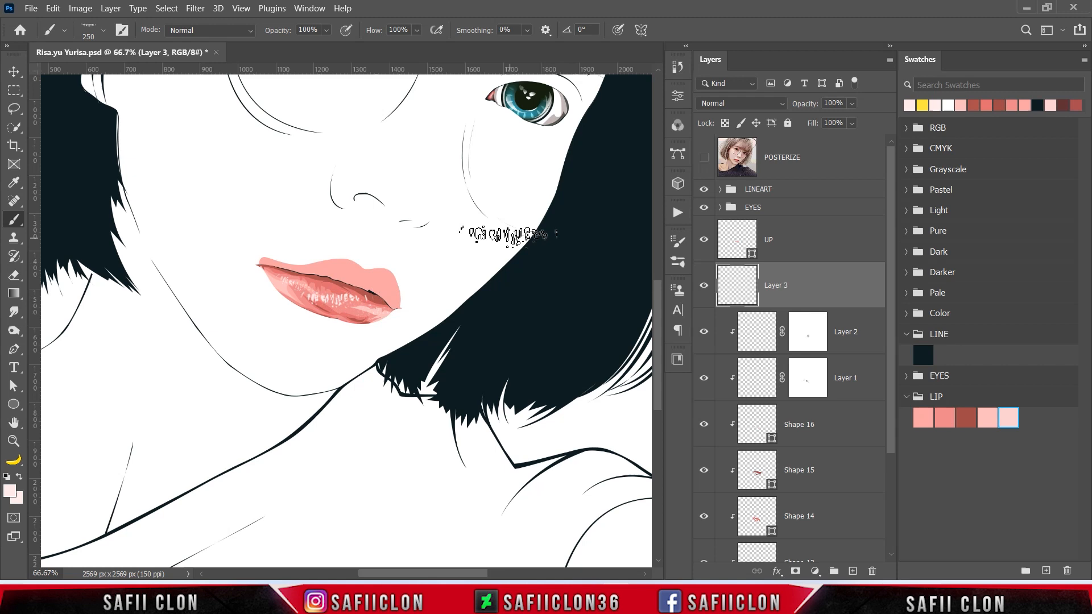
Transform the new texture stamp on Layer 3 so it follows the slant of the lower lip.
key(ctrl+t)
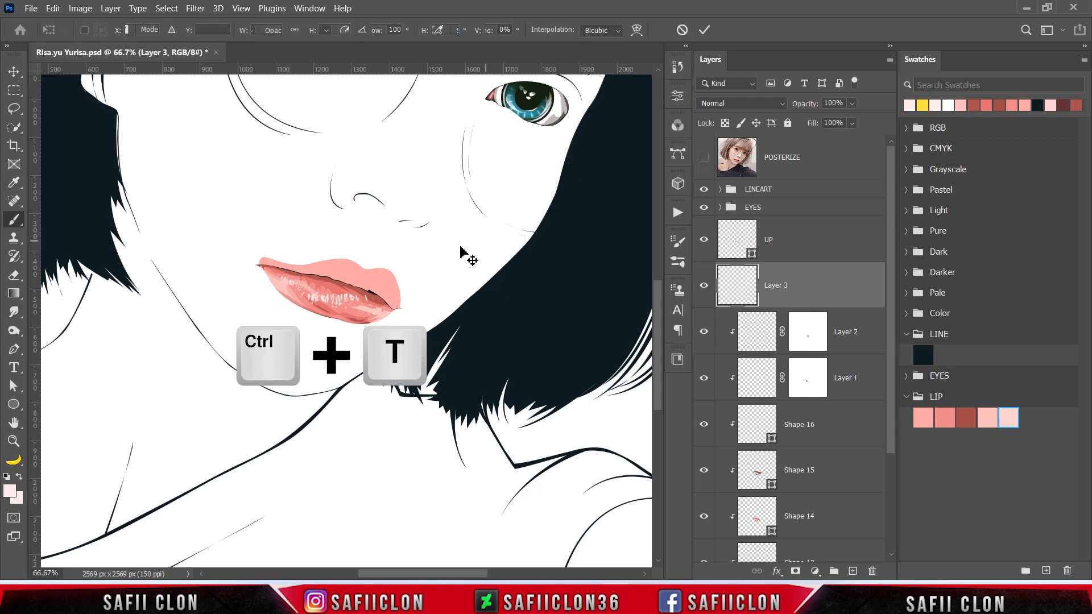
drag(417, 299, 370, 302)
mouse_move(305, 282)
mouse_down()
mouse_move(303, 301)
mouse_move(328, 307)
mouse_move(337, 292)
mouse_move(332, 307)
mouse_move(369, 309)
mouse_up()
click(704, 30)
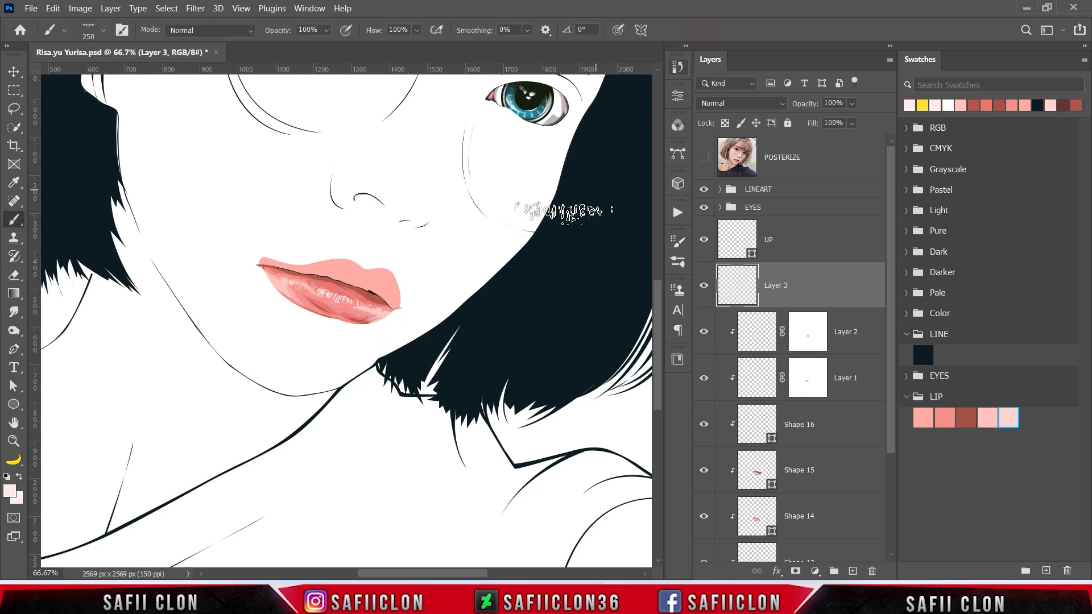
Clip Layer 3 to the lower lip, add a layer mask and set the foreground color to black.
click(825, 287)
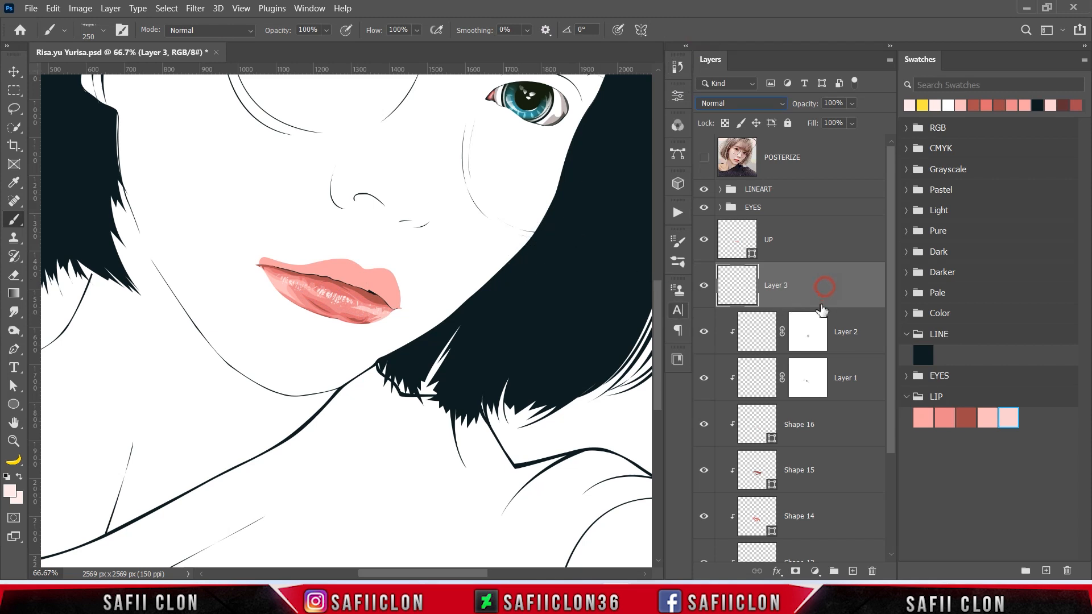
right_click(811, 298)
click(836, 279)
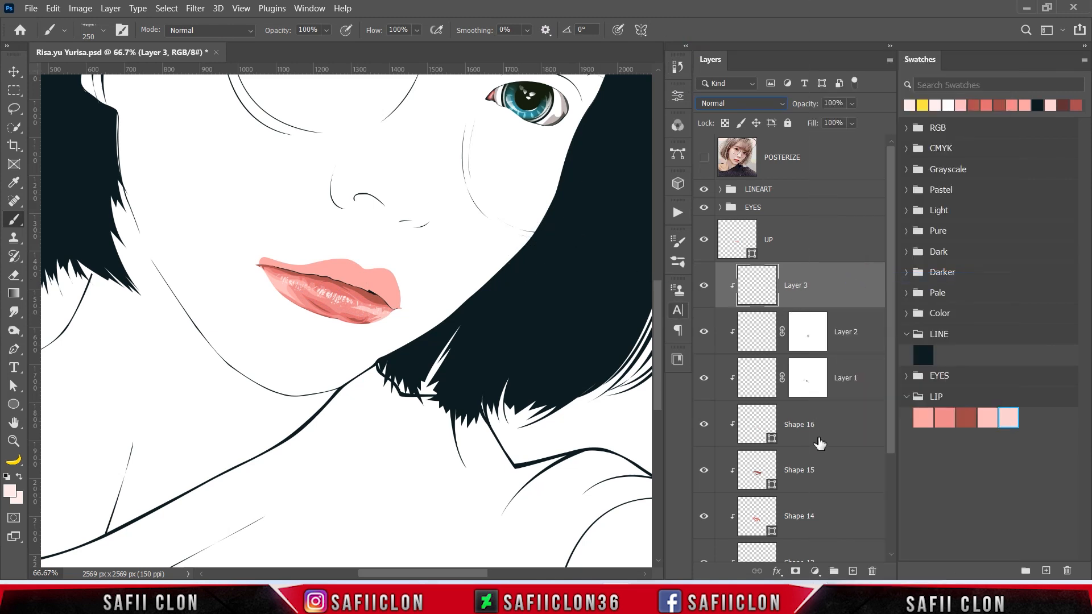
click(796, 570)
key(d)
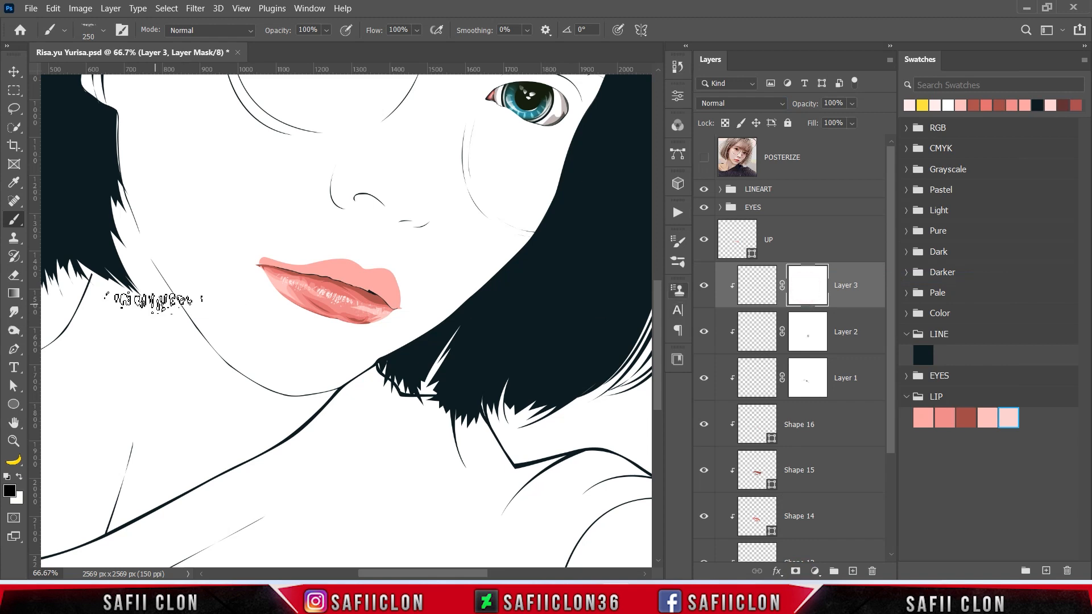
Switch to the Soft Round brush at 86 px and 14% opacity for painting on Layer 3's mask.
right_click(11, 225)
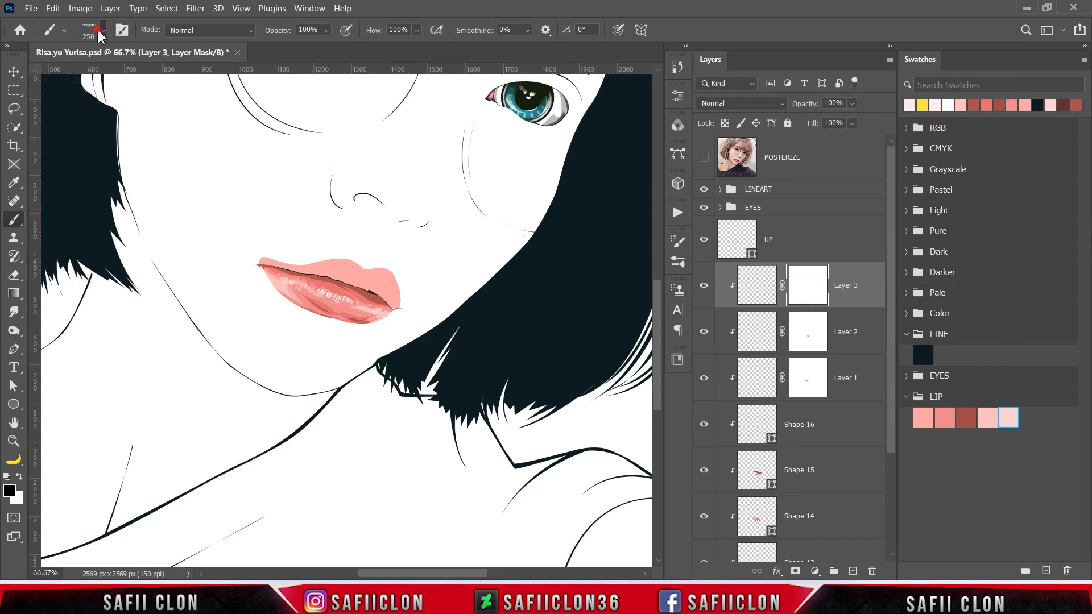
click(103, 30)
drag(262, 367, 263, 198)
click(129, 221)
drag(148, 77, 119, 76)
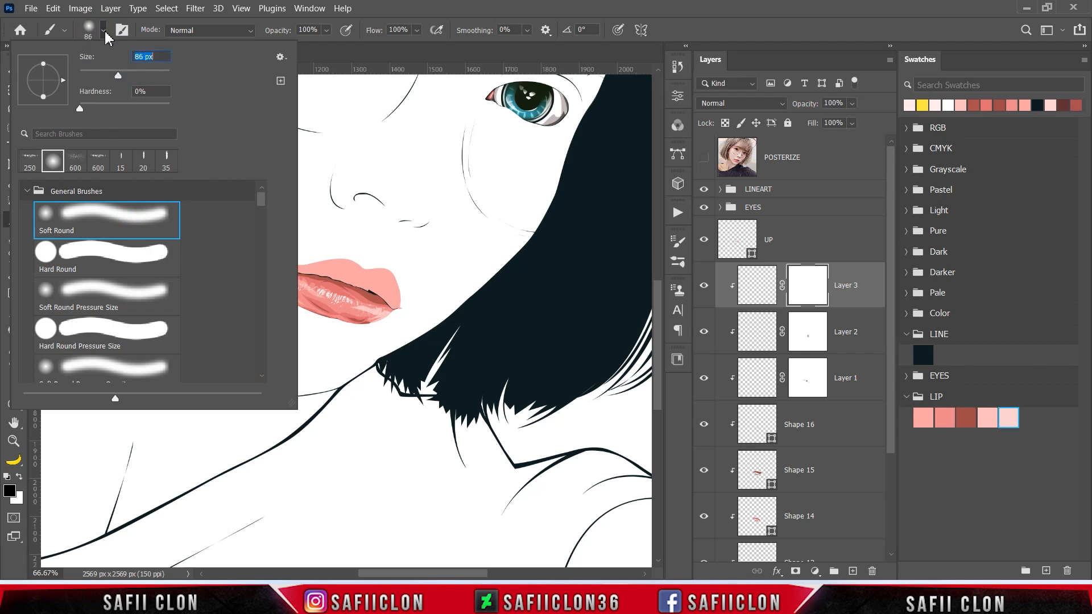
click(326, 30)
drag(344, 45, 286, 43)
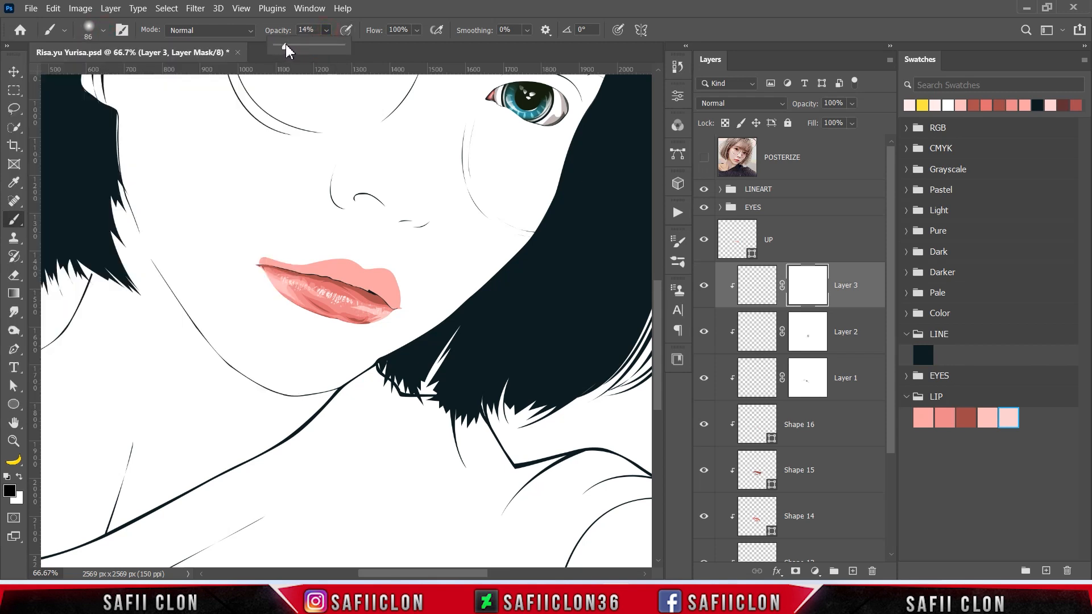
click(325, 30)
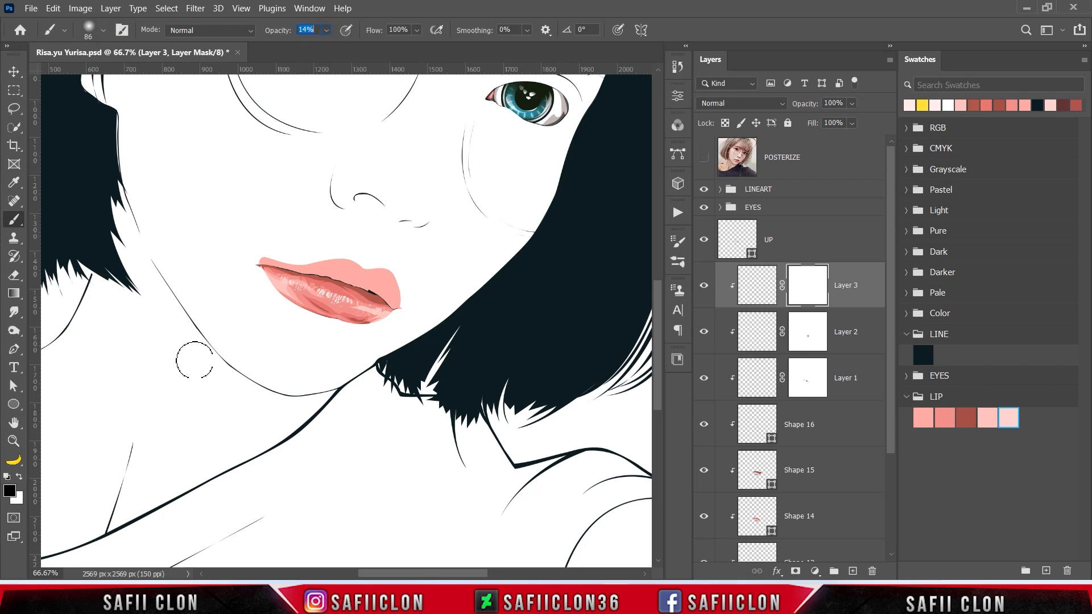
Paint black on Layer 3's mask to fade the lower lip's texture, reducing the brush to 15 px for the finer parts.
mouse_move(344, 299)
mouse_down()
mouse_move(361, 304)
mouse_move(311, 291)
mouse_move(314, 281)
mouse_up()
key(bracketleft)
key(bracketleft)
key(bracketleft)
key(bracketleft)
mouse_move(336, 297)
mouse_down()
mouse_move(321, 293)
mouse_move(327, 301)
mouse_up()
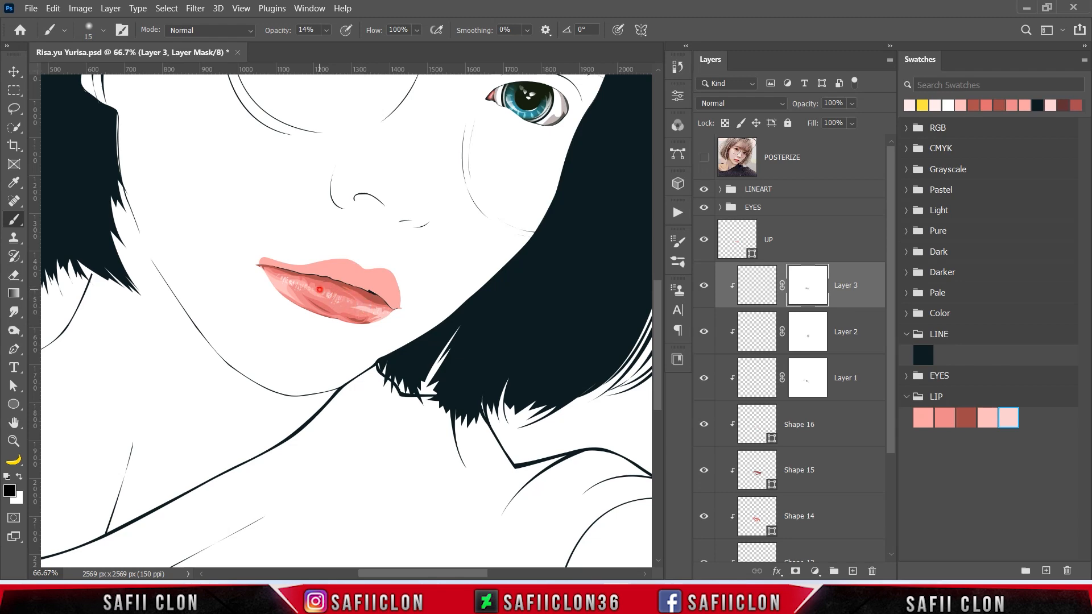
key(ctrl+minus)
key(ctrl+minus)
key(ctrl+minus)
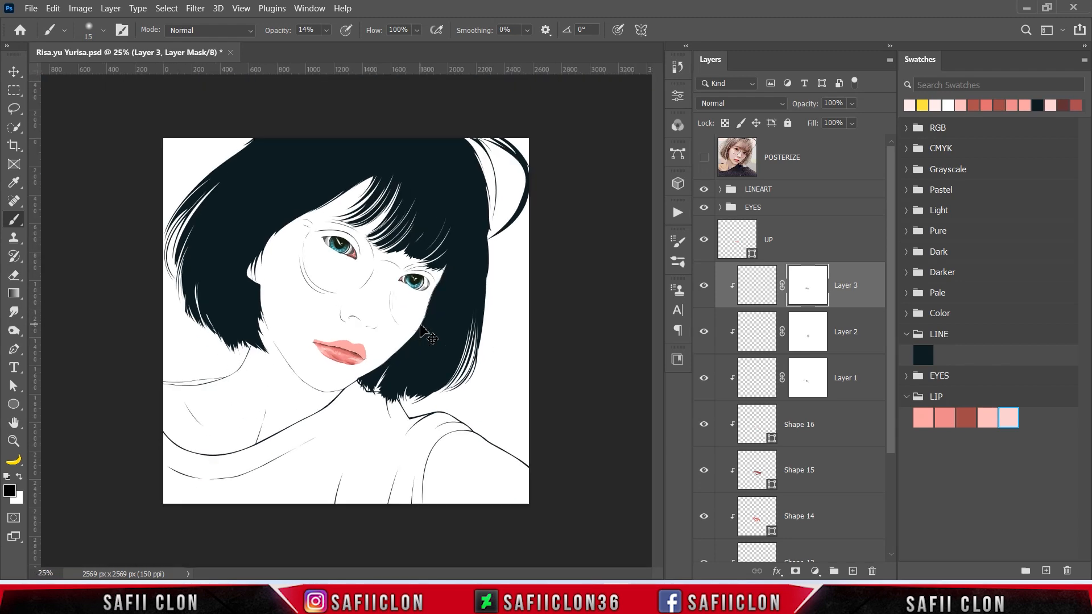
key(ctrl+plus)
key(ctrl+plus)
key(ctrl+plus)
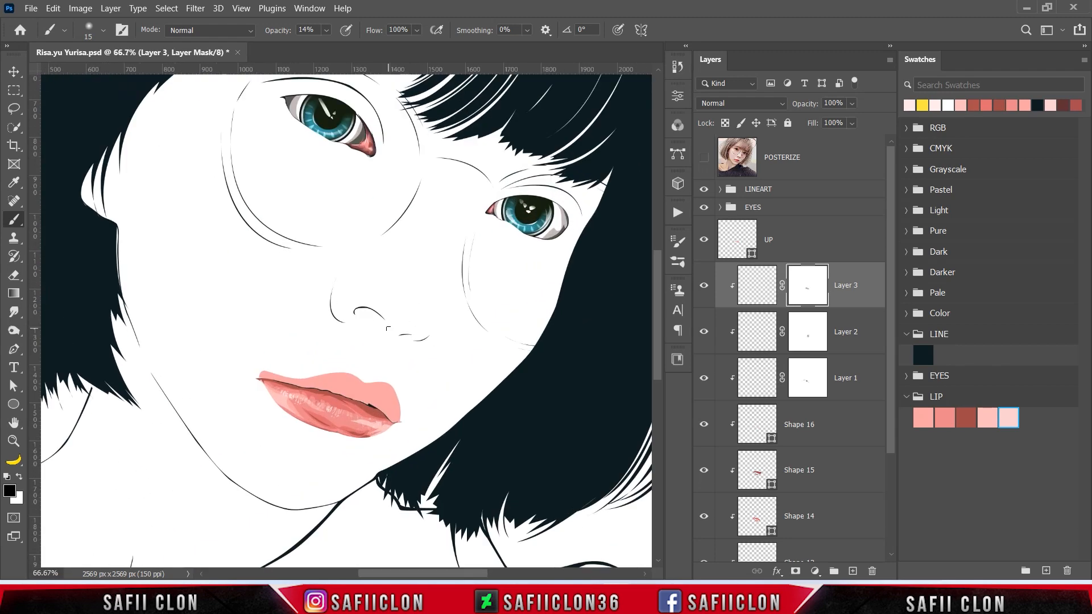
Show the POSTERIZE reference, trace a thin curved highlight about 77 by 48 px mid-lower lip with the Pen tool, and hide the reference.
click(14, 349)
click(57, 349)
click(442, 30)
click(449, 96)
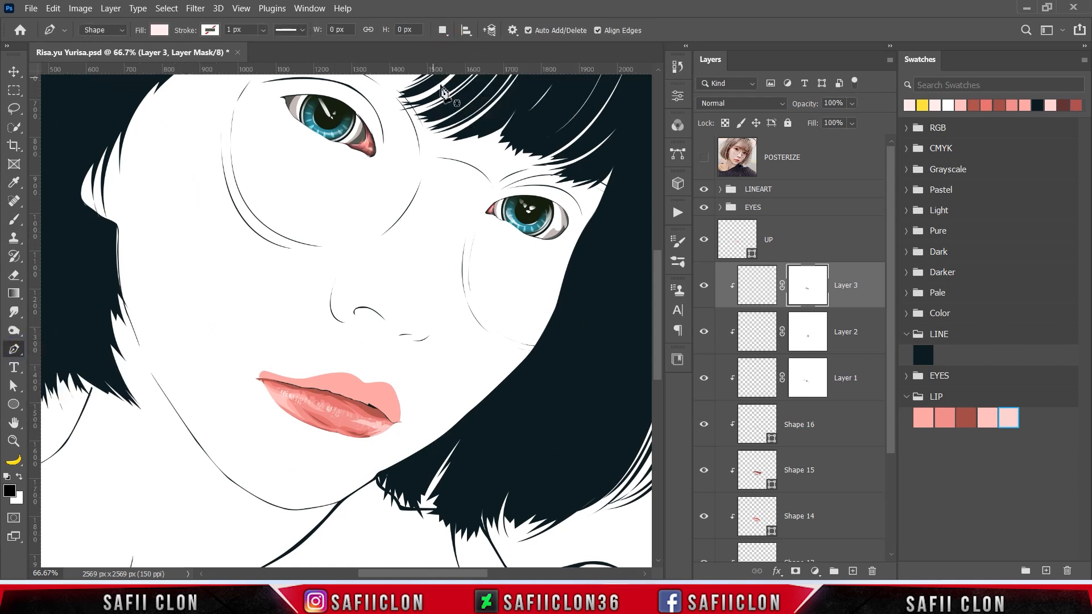
click(704, 159)
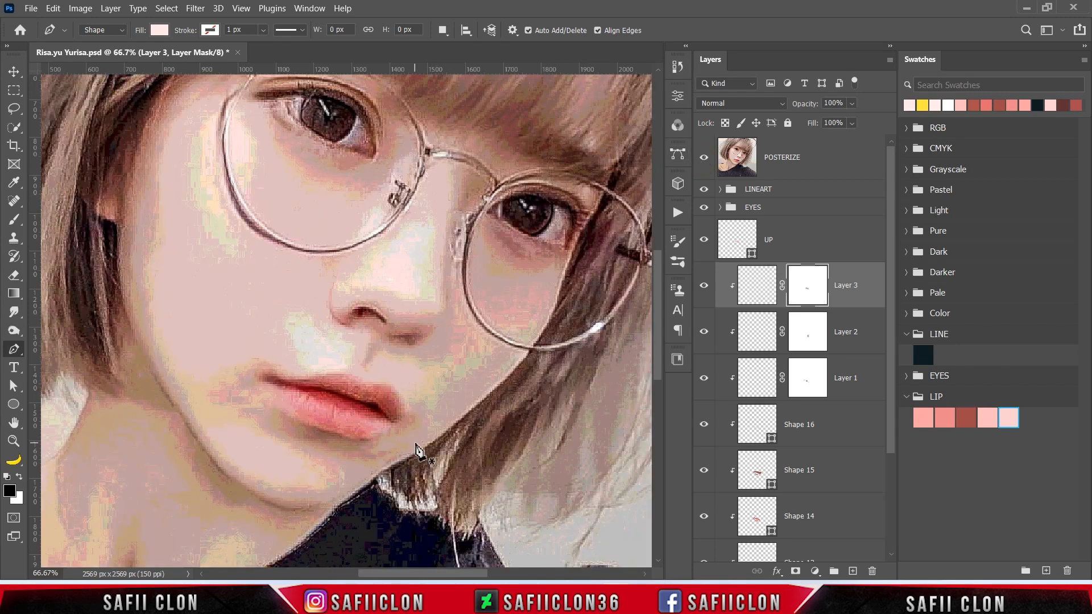
key(ctrl+plus)
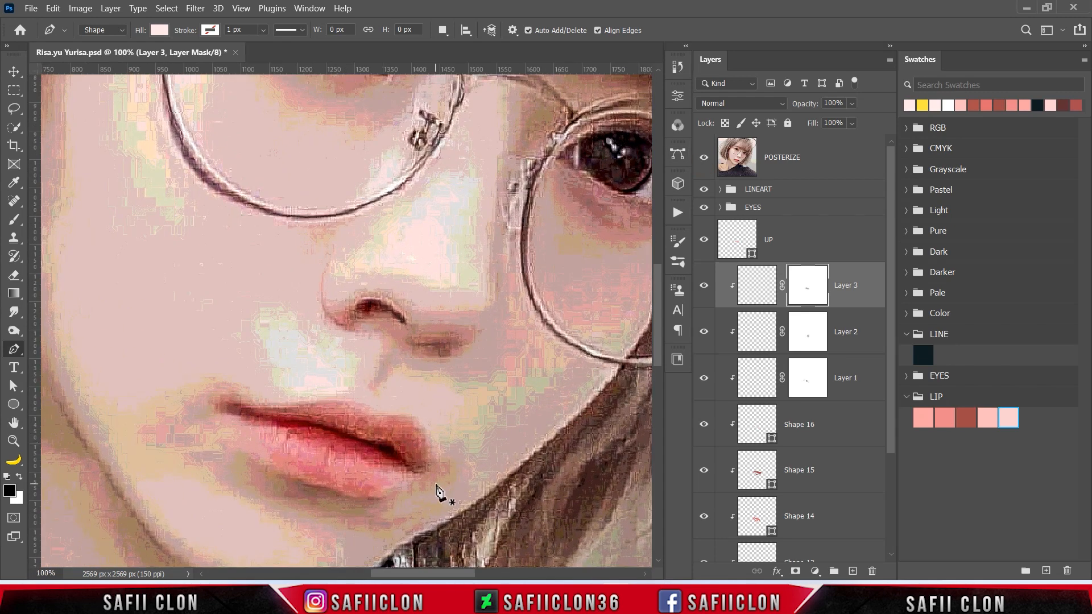
click(368, 468)
drag(331, 444, 301, 435)
click(325, 442)
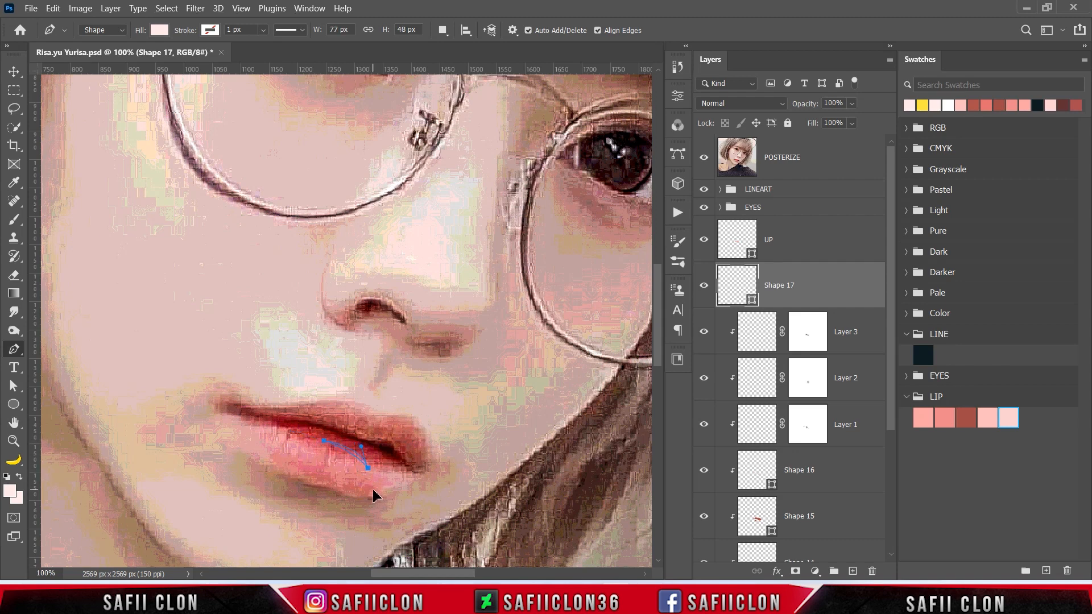
click(704, 160)
Set the highlight shape's fill to f9d0d1 from the LIP swatches.
double_click(752, 303)
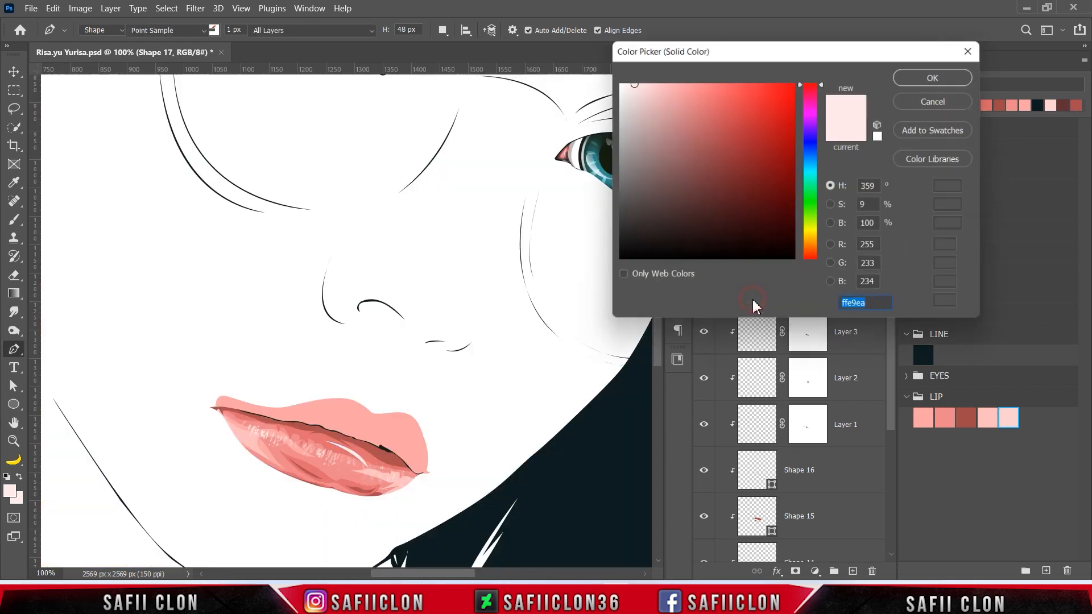
drag(628, 83, 633, 80)
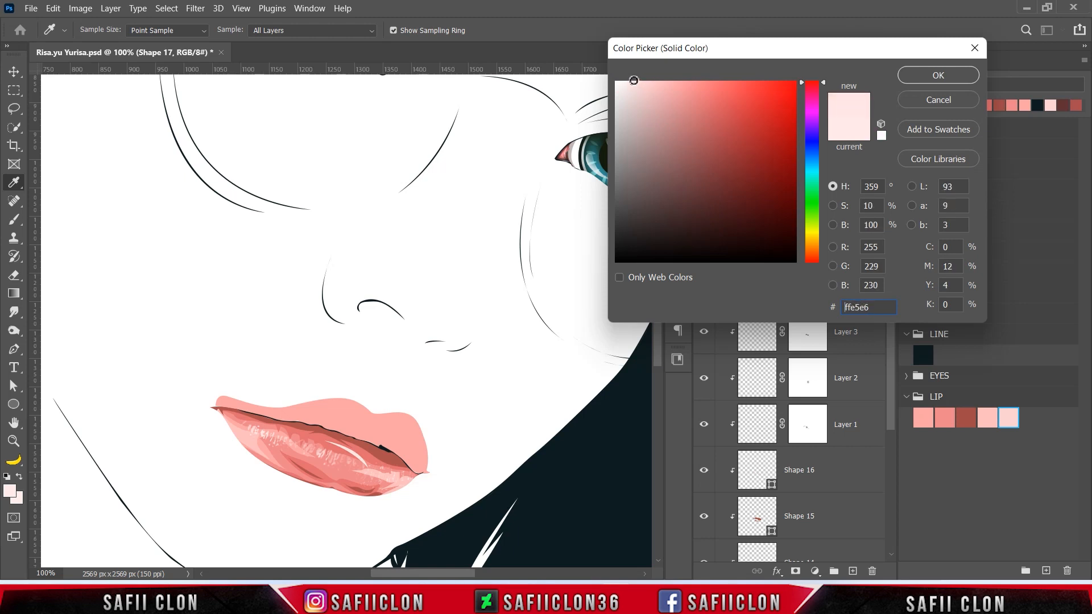
click(1010, 415)
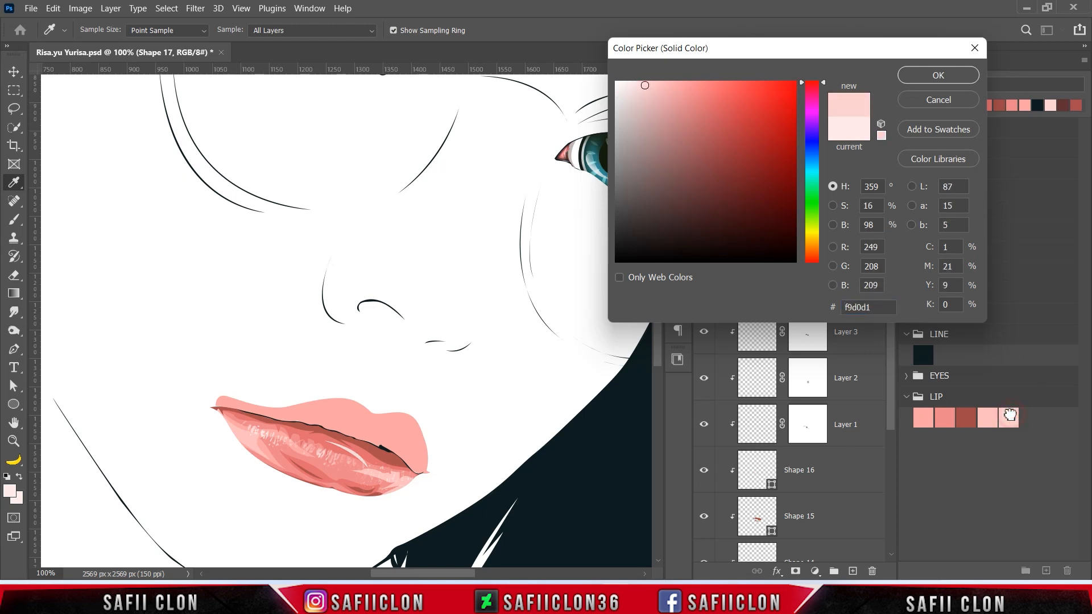
click(928, 78)
Use Combine Shapes to add a curved highlight along the lower lip's left corner to Shape 17, and clip the layer to the lower lip.
click(444, 32)
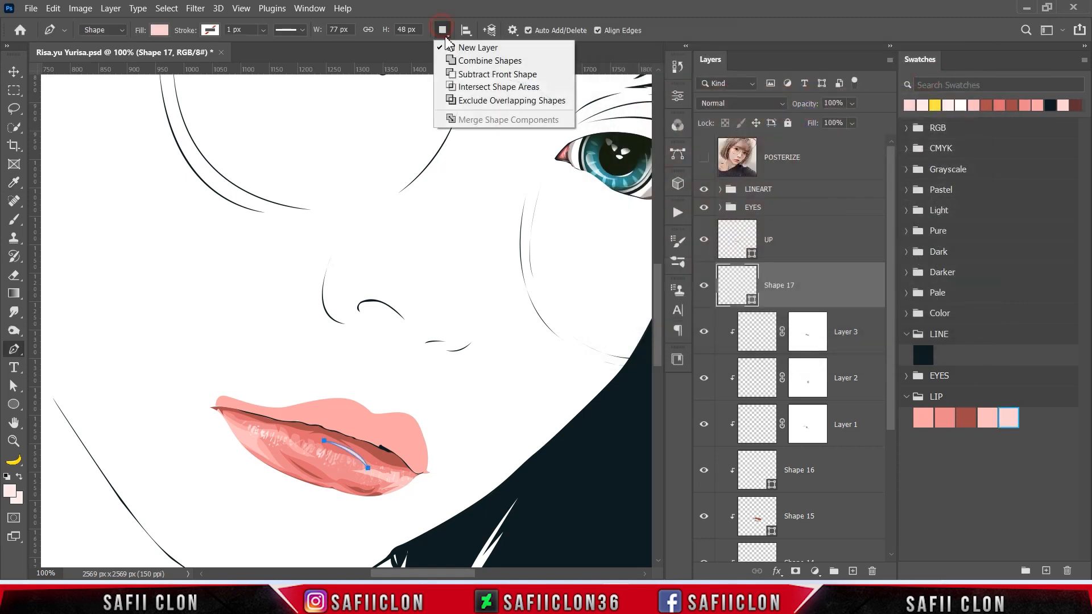
click(471, 54)
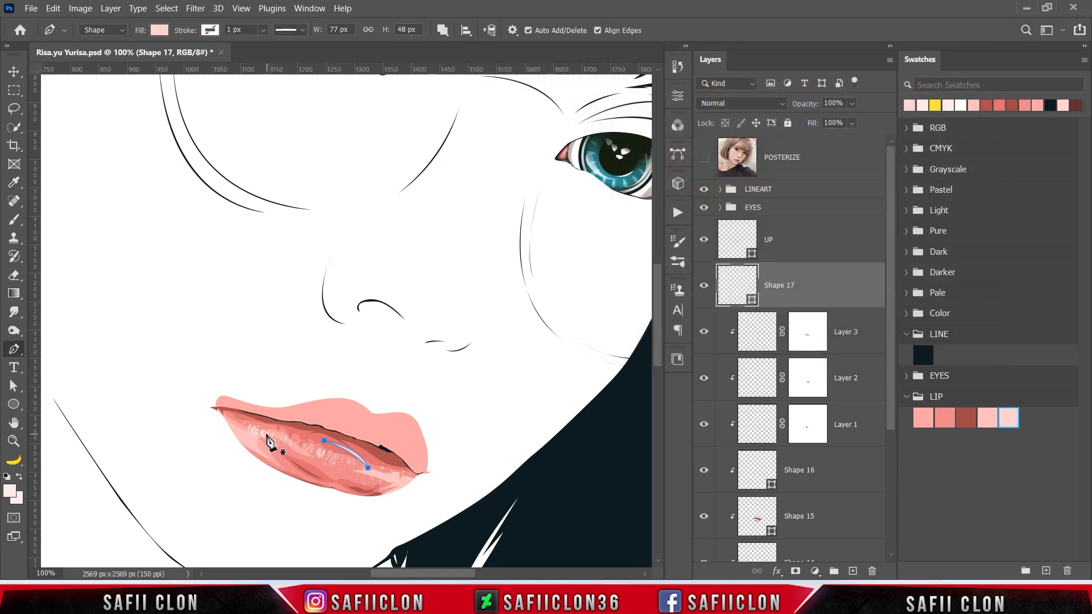
click(225, 410)
drag(263, 463, 285, 474)
click(212, 408)
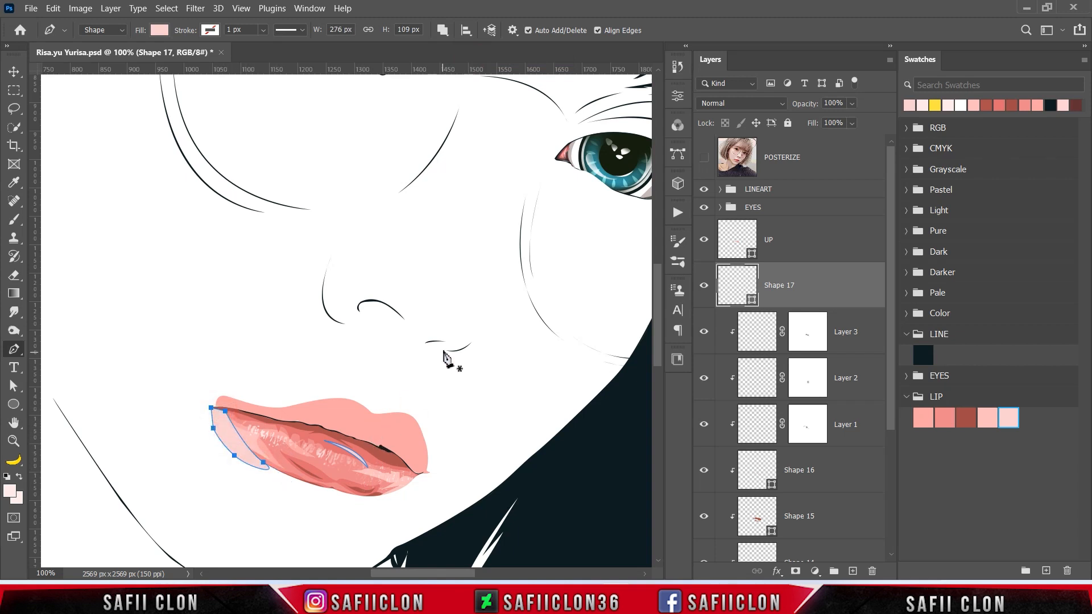
click(811, 278)
click(844, 276)
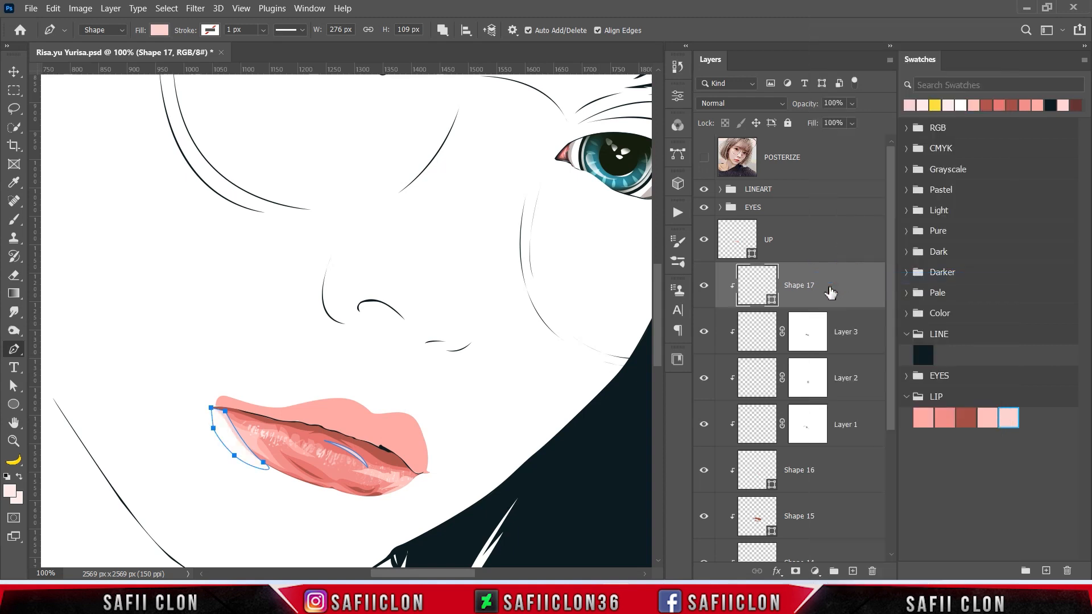
Set Shape 17's fill color to ffe2e3.
double_click(771, 302)
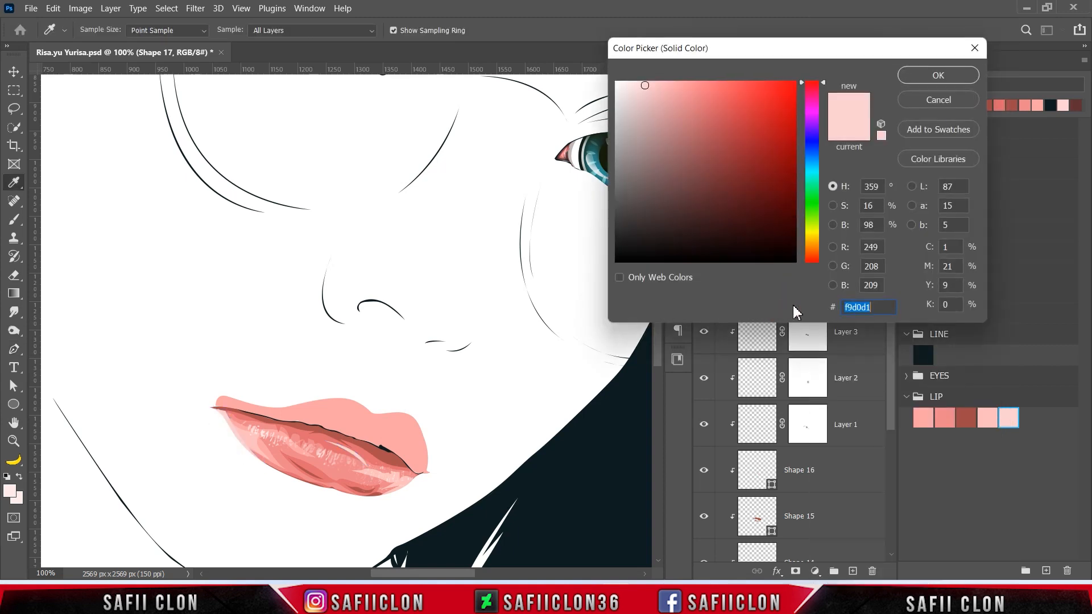
mouse_move(645, 88)
mouse_down()
mouse_move(627, 77)
mouse_move(636, 81)
mouse_up()
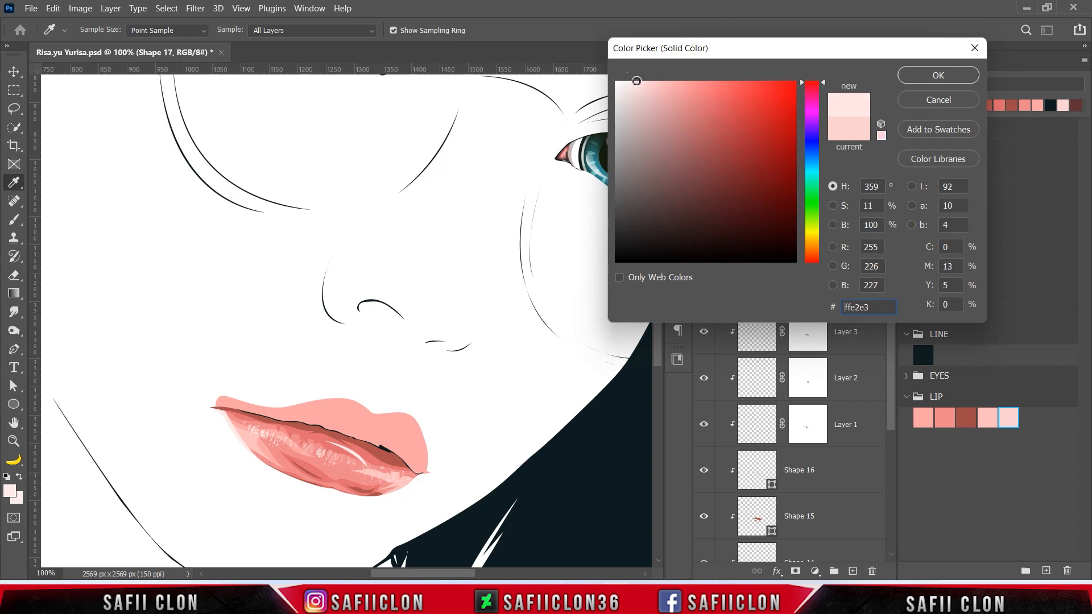
click(938, 75)
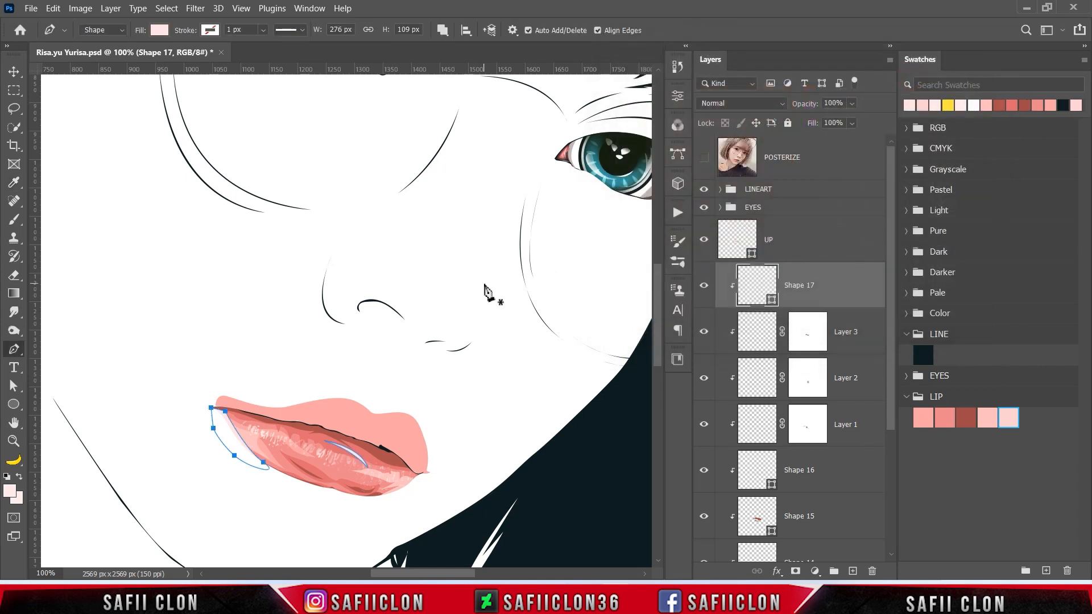
Check the reference and draw another closed highlight shape along the lower lip's right corner on Shape 17.
click(704, 158)
click(705, 159)
click(421, 474)
drag(366, 474, 313, 497)
click(403, 480)
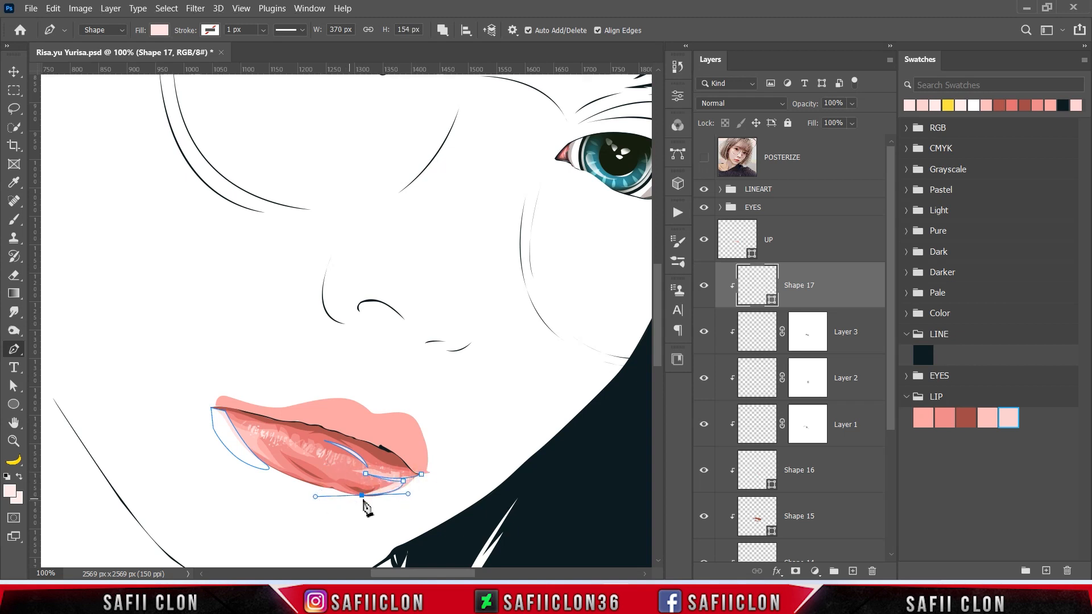
click(389, 507)
click(421, 486)
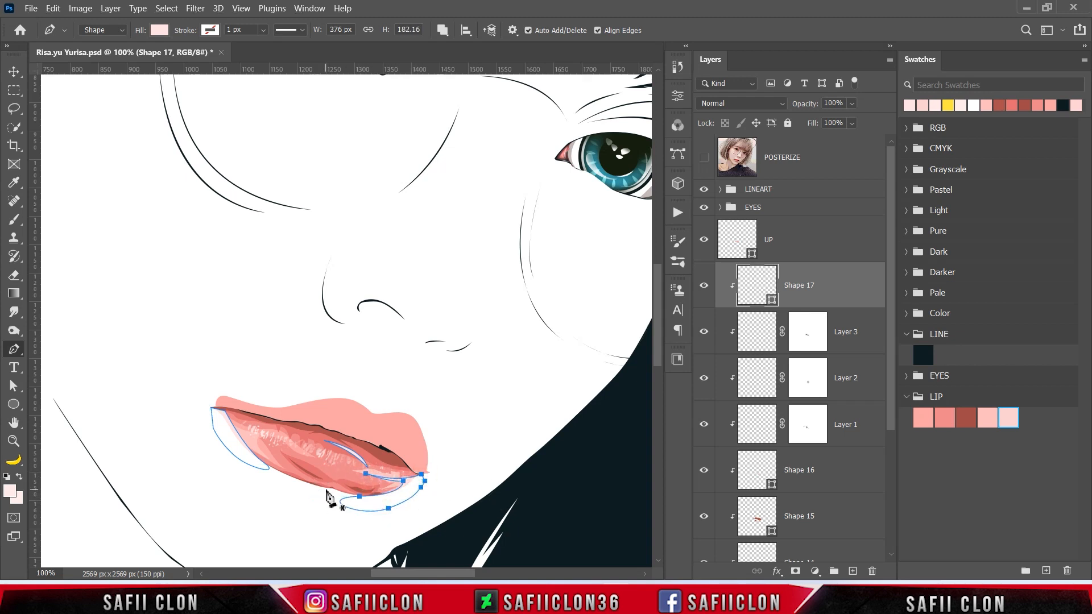
Trace a thin curved highlight over the reference near the lower lip's upper-left edge, and compare the lips with the reference.
click(704, 157)
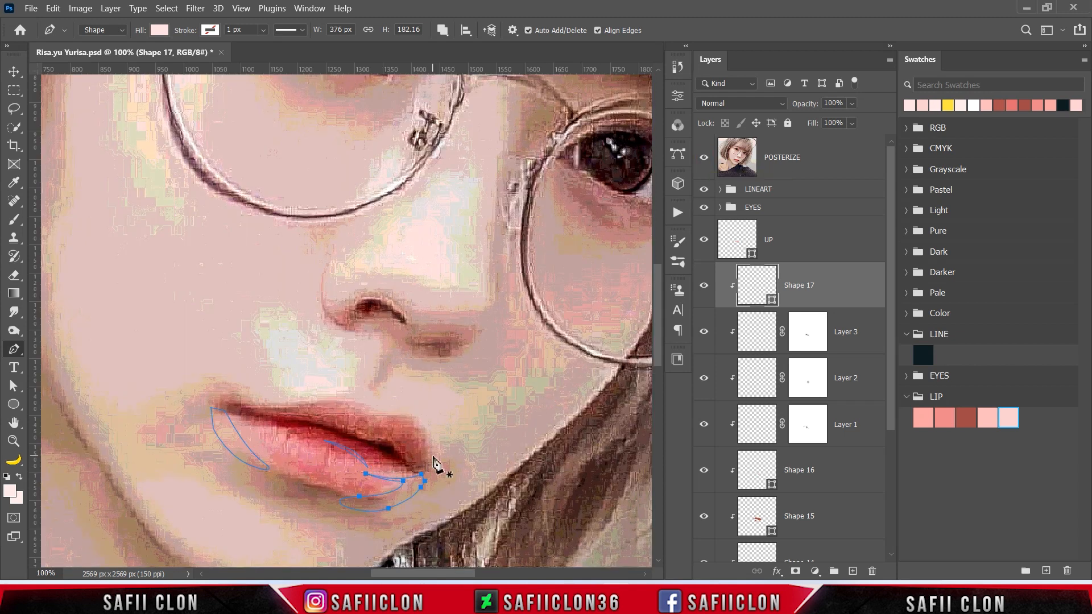
drag(290, 434, 303, 447)
drag(244, 426, 216, 428)
click(704, 164)
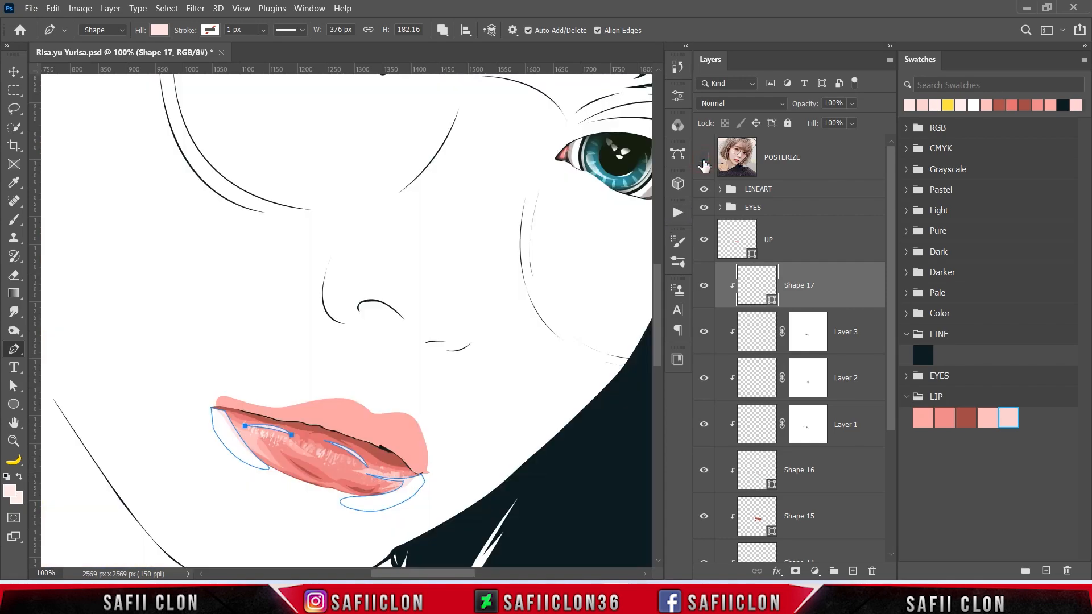
click(703, 163)
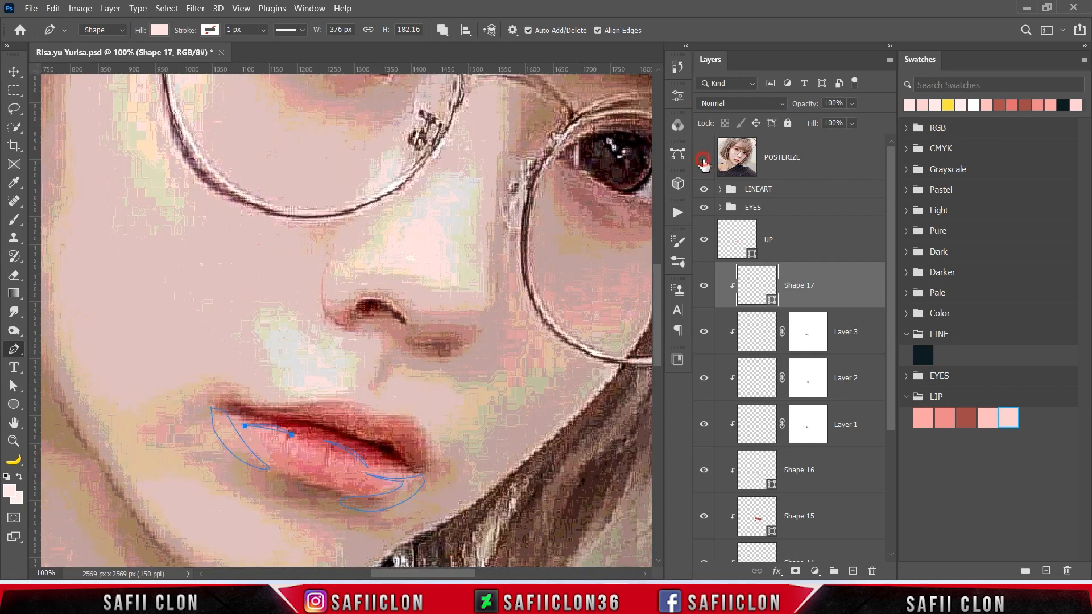
click(704, 164)
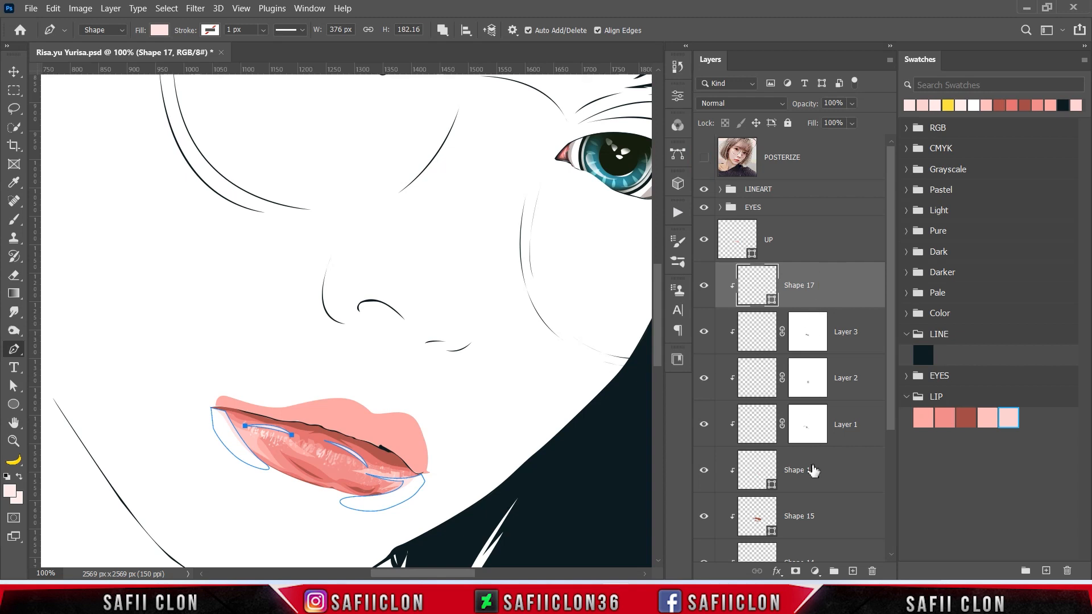
Add a layer mask to Shape 17 and set up the Soft Round brush at 56 px and 13% opacity.
click(795, 571)
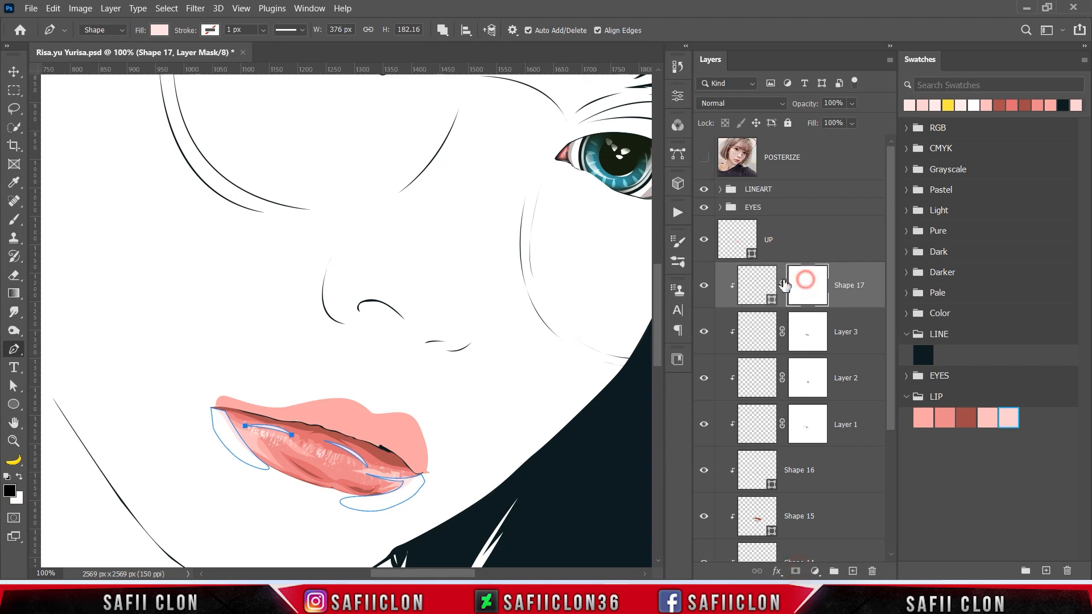
right_click(14, 219)
click(63, 215)
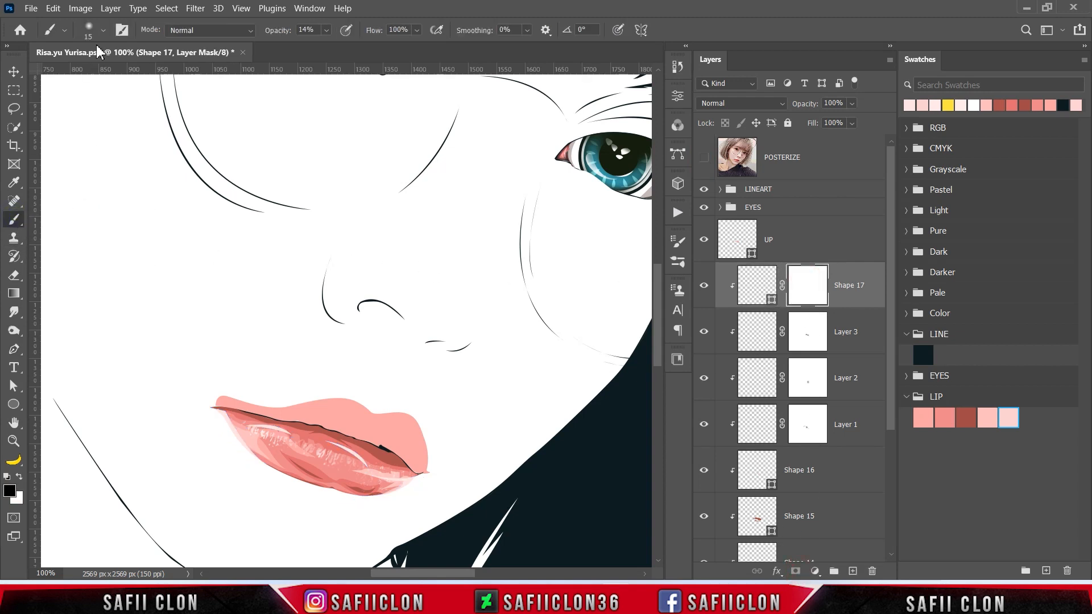
click(103, 31)
drag(87, 75, 109, 77)
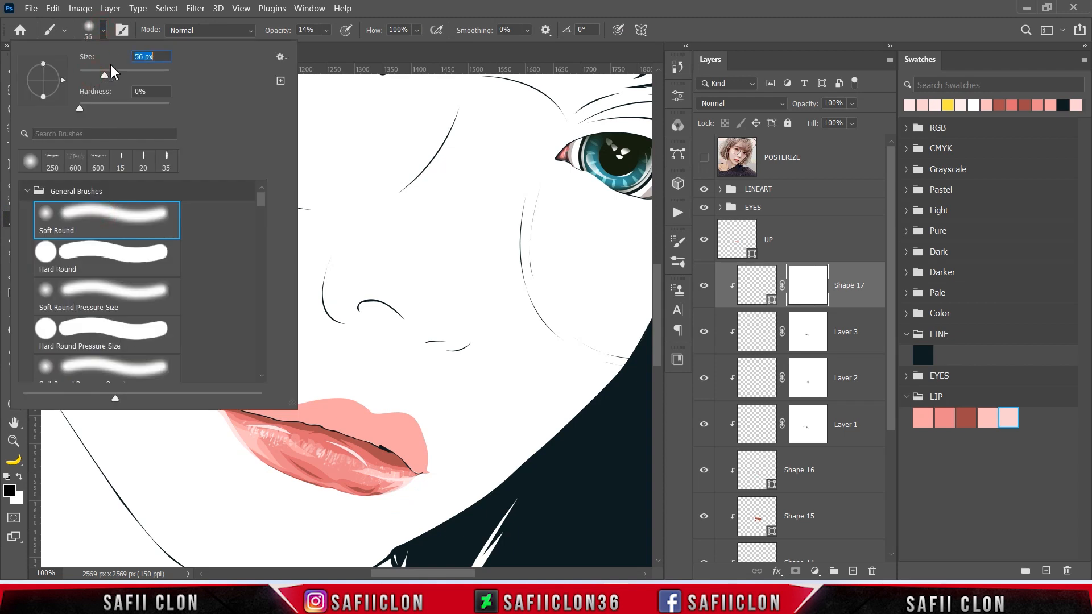
click(105, 32)
click(327, 29)
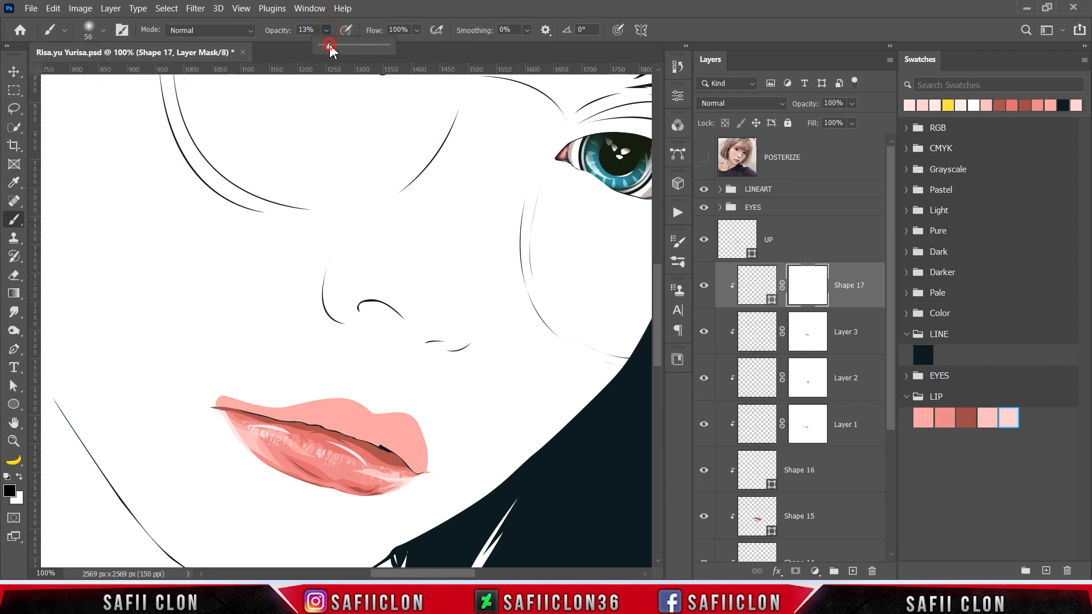
click(331, 48)
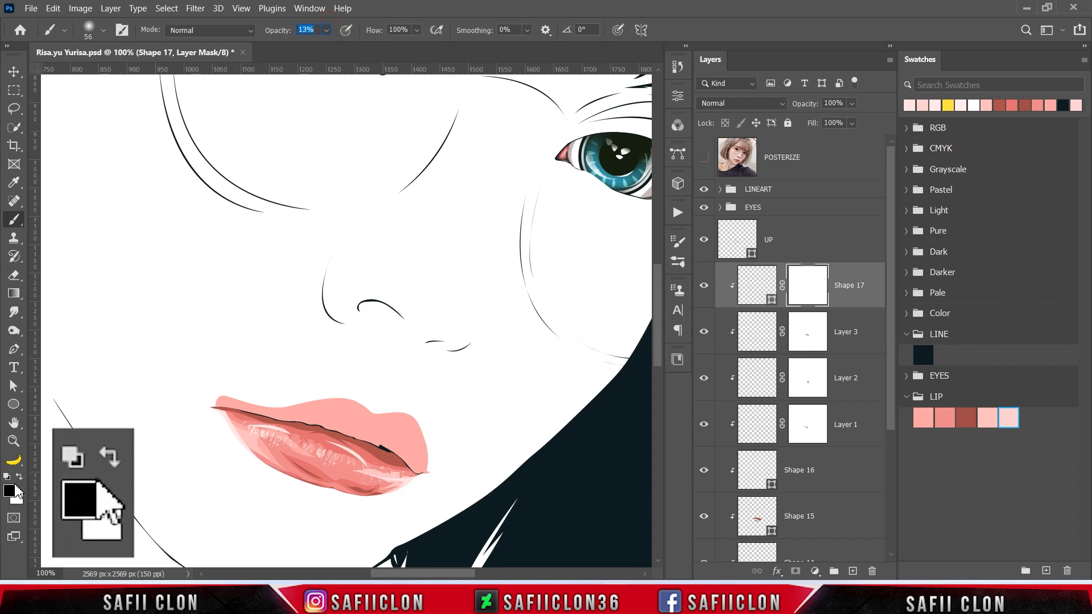
Paint black on Shape 17's mask to soften the middle, left and right lower lip highlights, reducing the brush to 40 px and 30 px.
key(bracketleft)
key(bracketleft)
key(bracketleft)
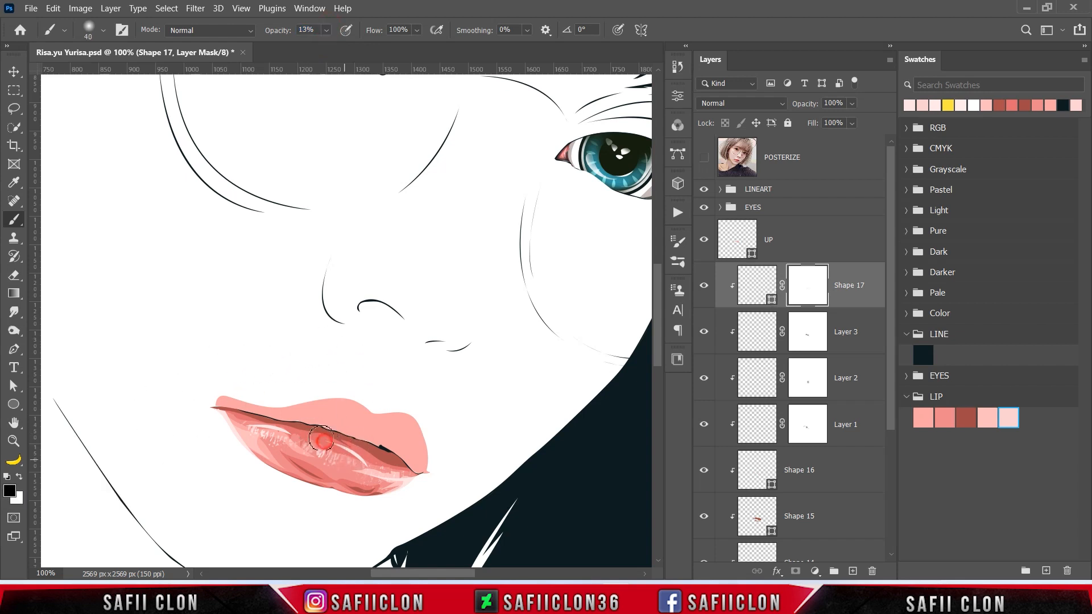
click(365, 452)
drag(351, 444, 359, 460)
drag(274, 433, 293, 430)
drag(401, 482, 411, 474)
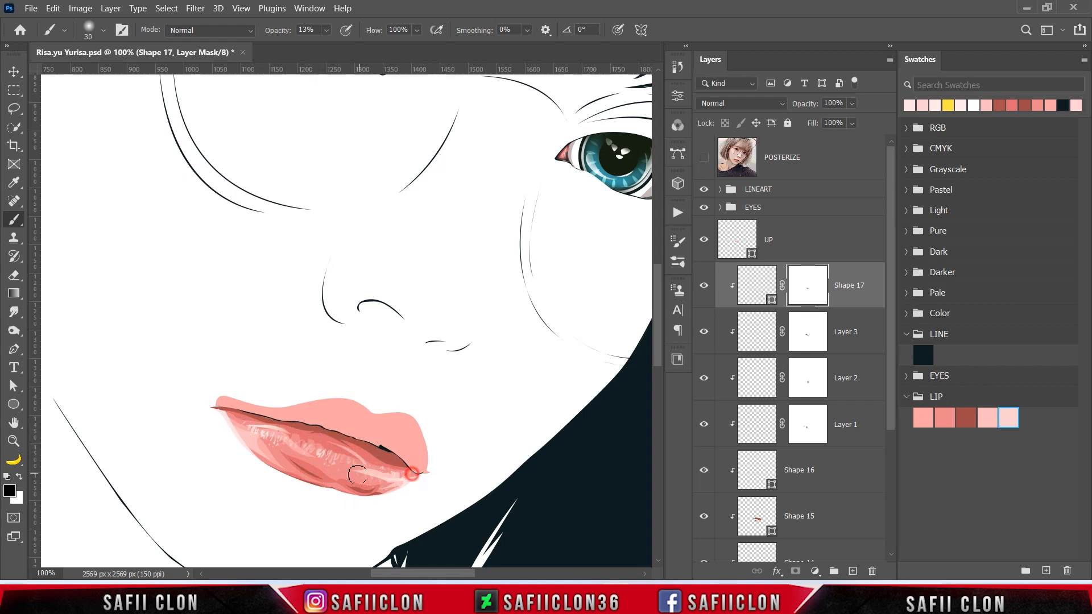
drag(249, 431, 237, 409)
key(ctrl+minus)
key(ctrl+minus)
key(ctrl+plus)
key(ctrl+plus)
On a new layer above UP, trace the upper contour of a shadow shape across the upper lip with the Pen tool over the reference.
click(797, 243)
click(703, 239)
click(704, 240)
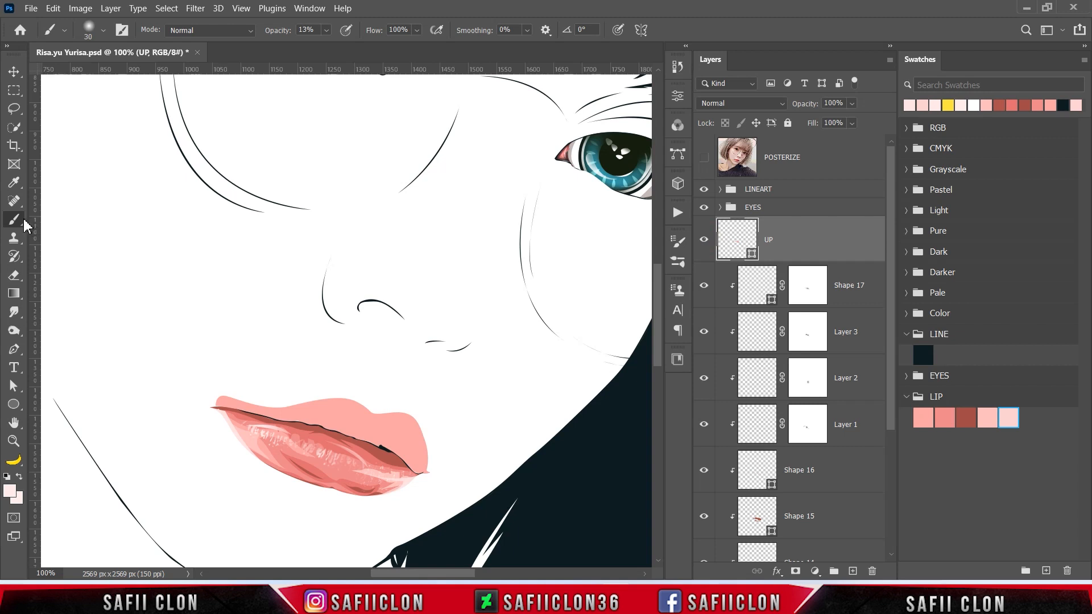
click(14, 348)
click(60, 356)
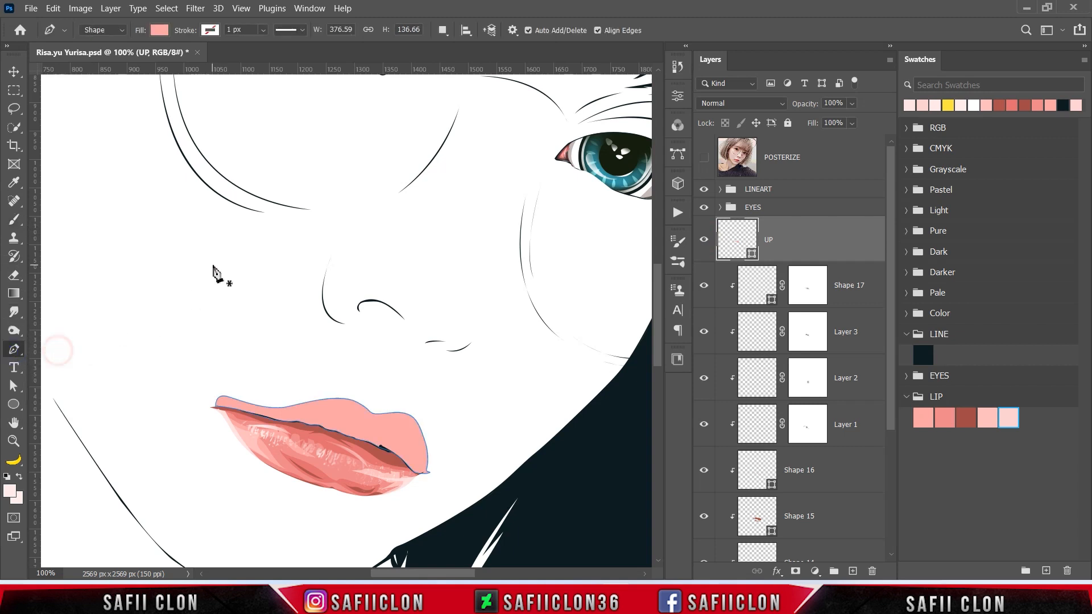
click(442, 30)
click(452, 46)
click(704, 163)
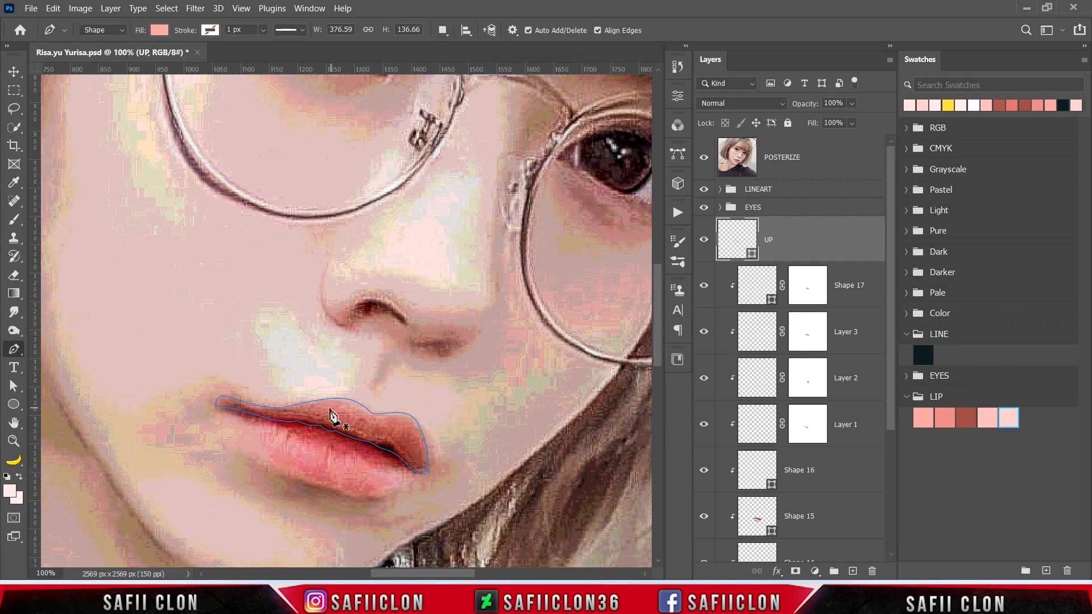
click(232, 393)
mouse_move(249, 407)
mouse_down()
mouse_move(258, 415)
mouse_move(249, 409)
mouse_up()
drag(267, 408, 396, 488)
alt+click(267, 408)
alt+click(355, 405)
alt+click(388, 418)
alt+click(422, 430)
Close the shadow shape by running its path below the mouth line and around the left lip corner.
drag(358, 459, 349, 456)
drag(279, 440, 255, 439)
drag(230, 429, 220, 418)
drag(208, 404, 203, 394)
click(703, 158)
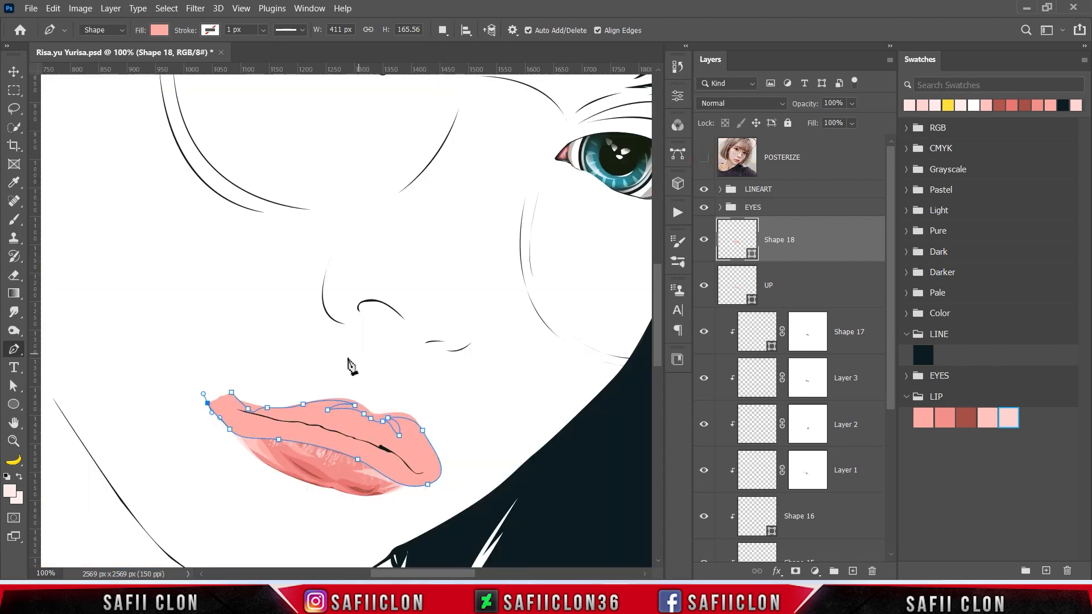
click(232, 392)
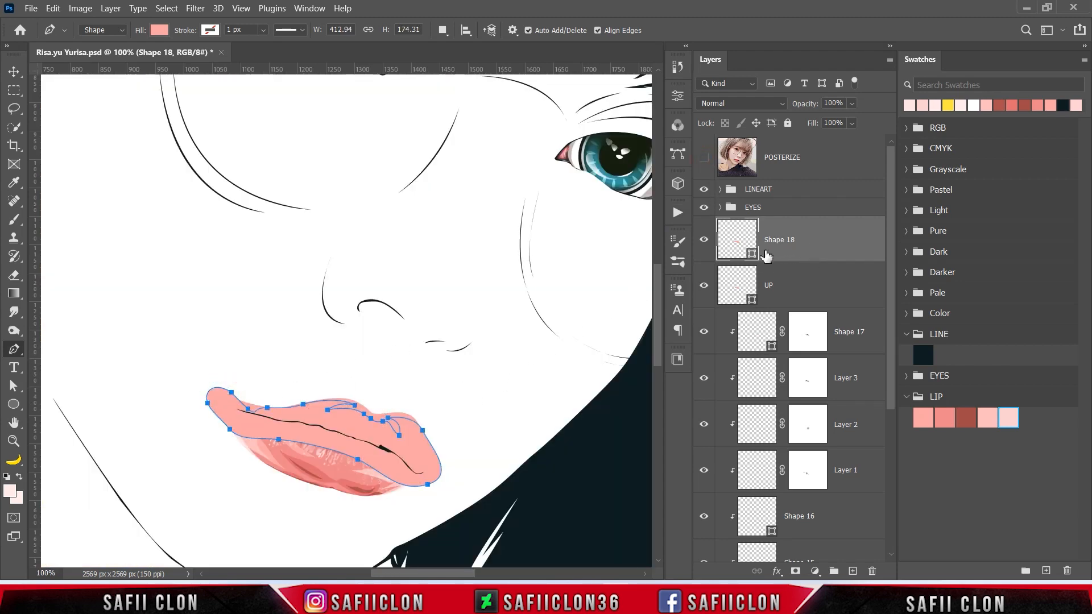
Fill Shape 18 with the LIP swatch ec878b and clip it to the UP layer.
double_click(752, 256)
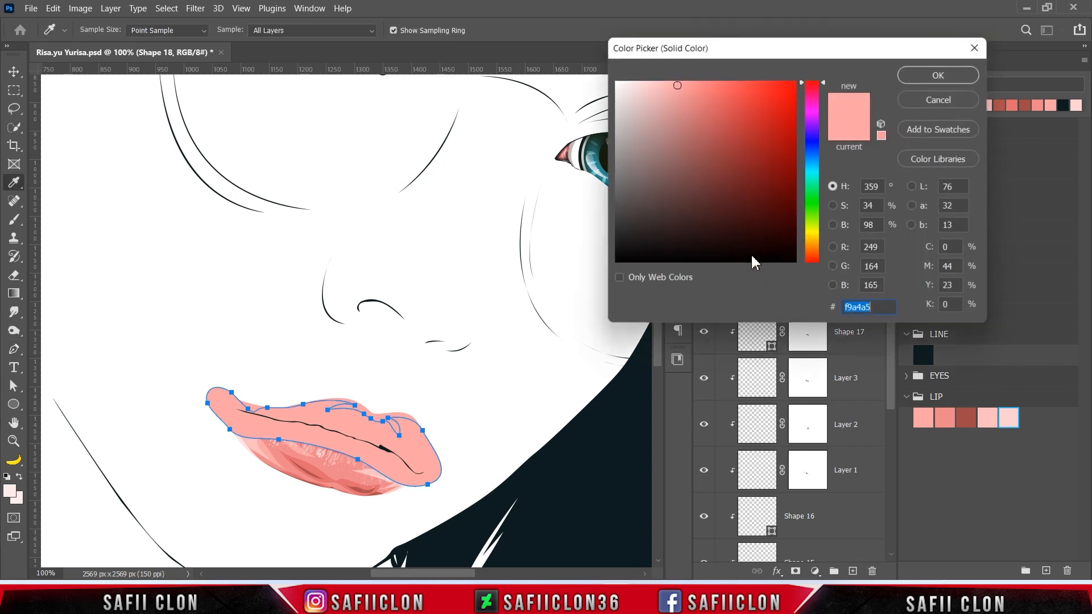
click(947, 415)
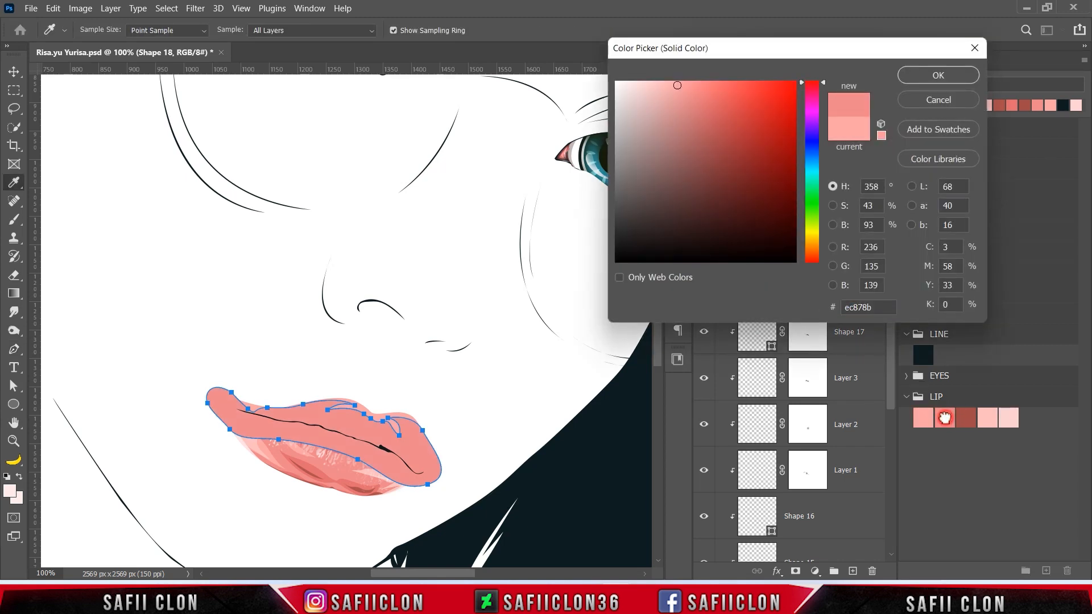
click(921, 79)
right_click(816, 238)
click(868, 280)
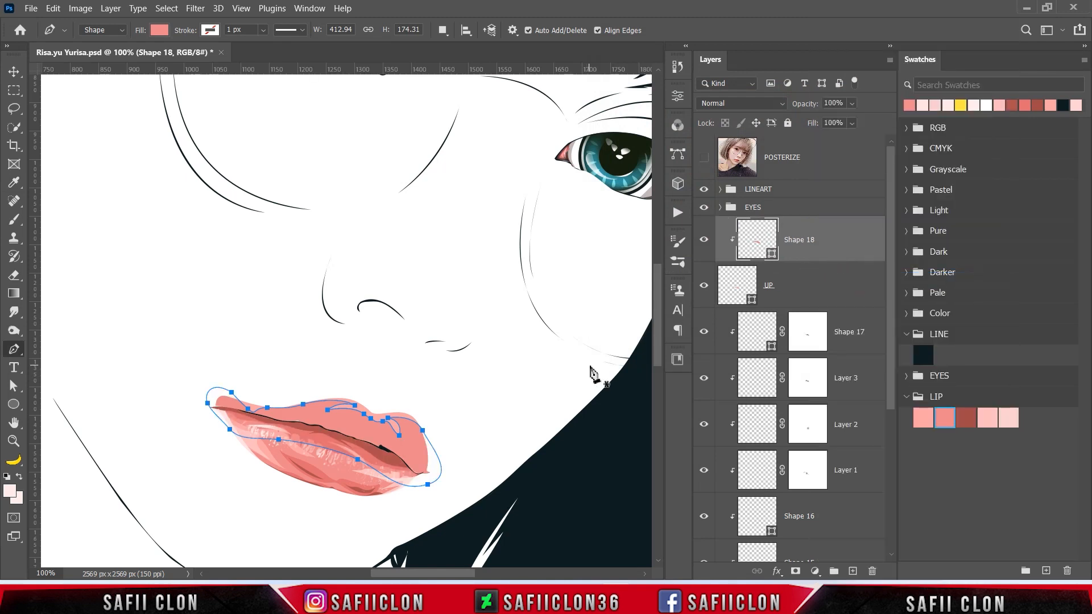
On a new layer, trace a second shadow contour over the reference from the left lip corner to the middle of the upper lip.
click(443, 30)
click(461, 49)
click(704, 159)
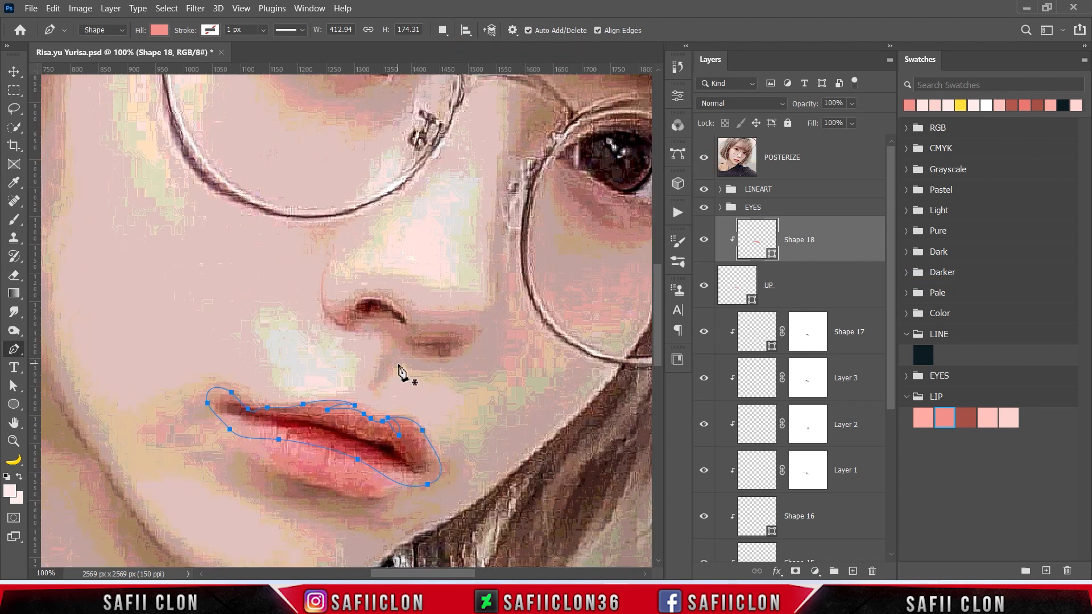
click(230, 419)
click(215, 405)
click(235, 398)
drag(263, 410, 317, 407)
click(326, 414)
click(352, 419)
click(373, 430)
Continue the second shadow contour into the right side of the upper lip, undoing and redrawing the misplaced points.
click(410, 425)
click(420, 436)
drag(431, 483, 444, 487)
key(ctrl+z)
key(ctrl+z)
drag(393, 436, 399, 441)
drag(401, 425, 416, 426)
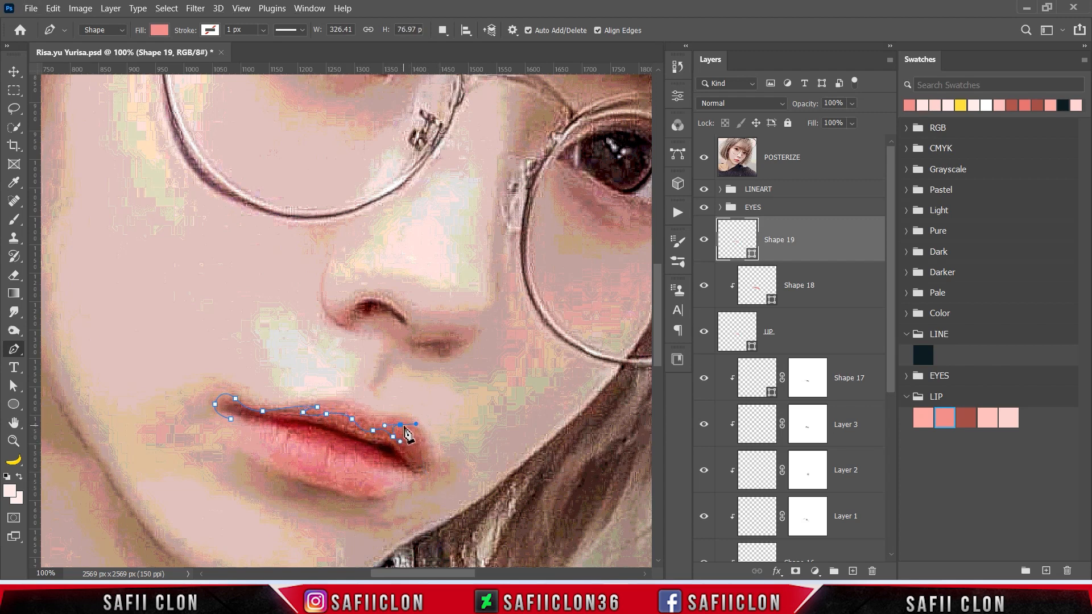
click(418, 456)
Hide the reference and close the second shadow shape around the right lip corner and across the lower lip.
click(704, 158)
drag(413, 417, 397, 387)
drag(432, 455, 431, 468)
drag(428, 486, 398, 487)
drag(342, 480, 310, 471)
click(255, 444)
click(230, 419)
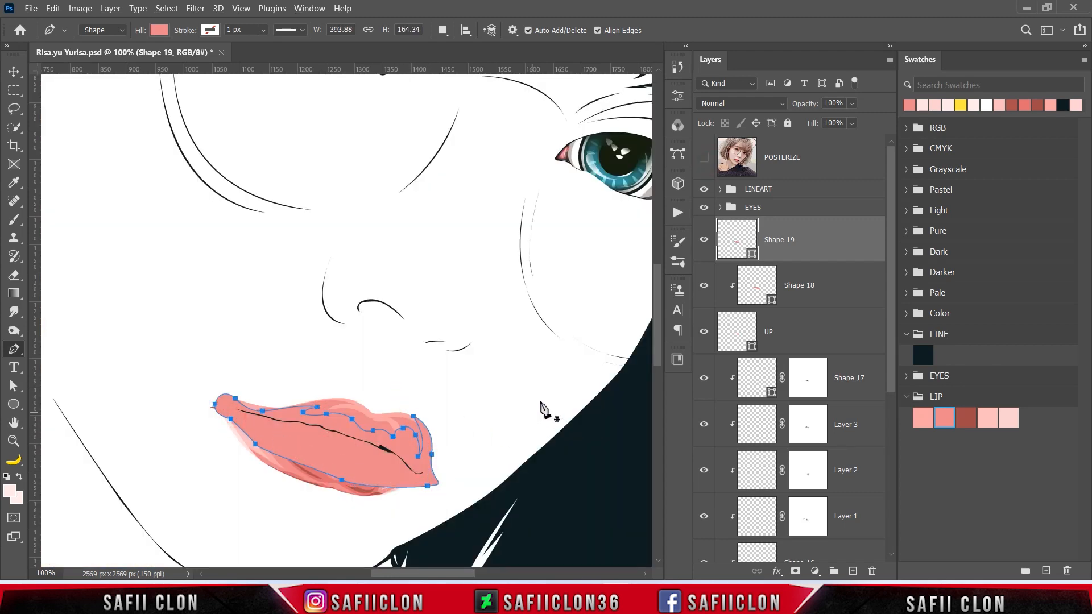
Fill Shape 19 with the darker pink e16b70 sampled from the lower lip and clip it to the UP layer.
double_click(752, 254)
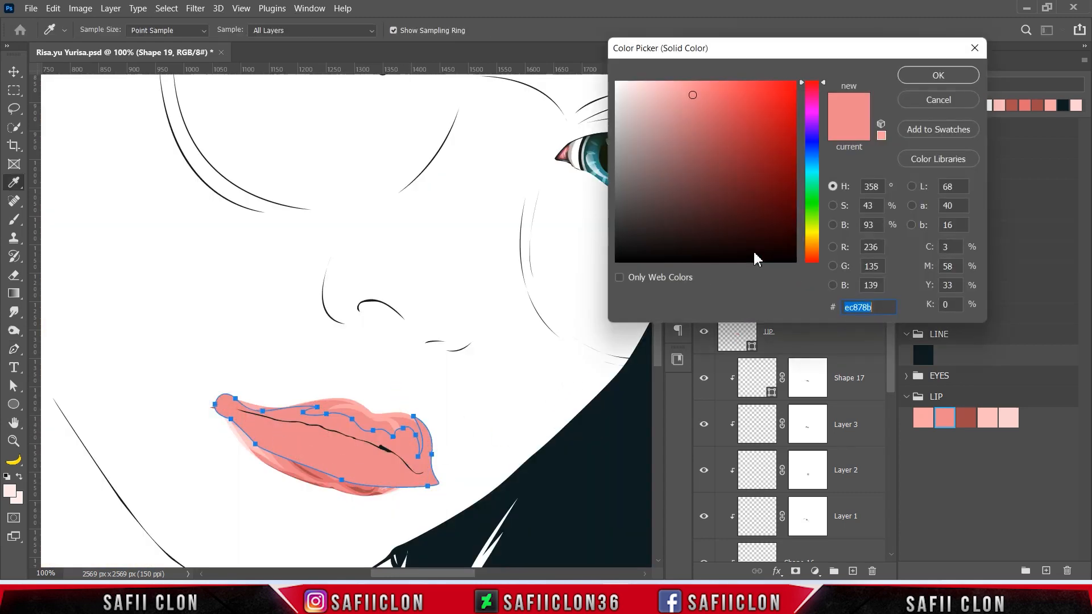
click(326, 478)
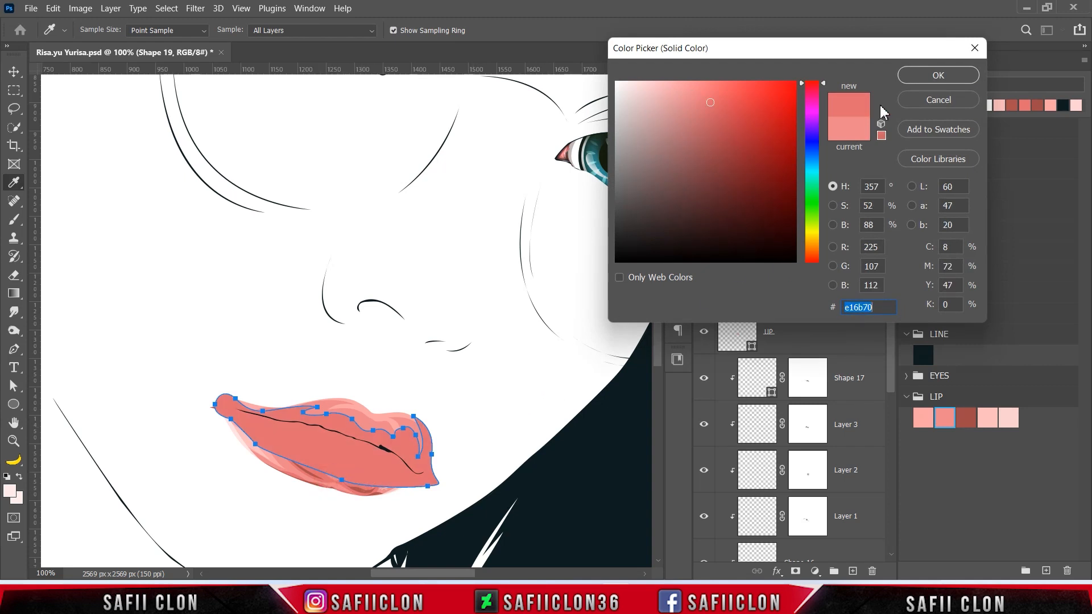
click(911, 78)
right_click(817, 234)
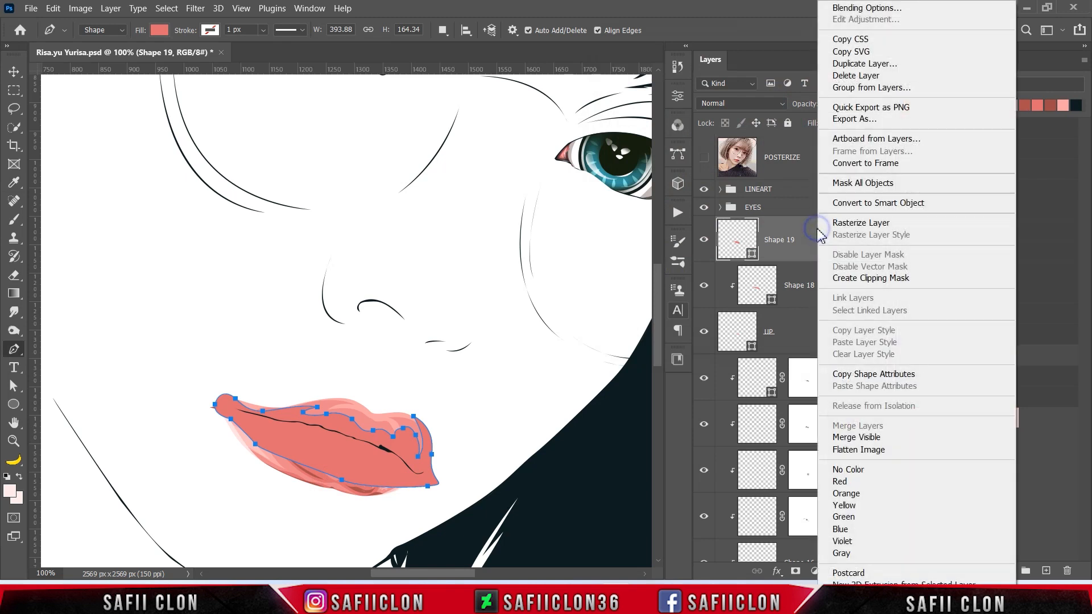
click(847, 275)
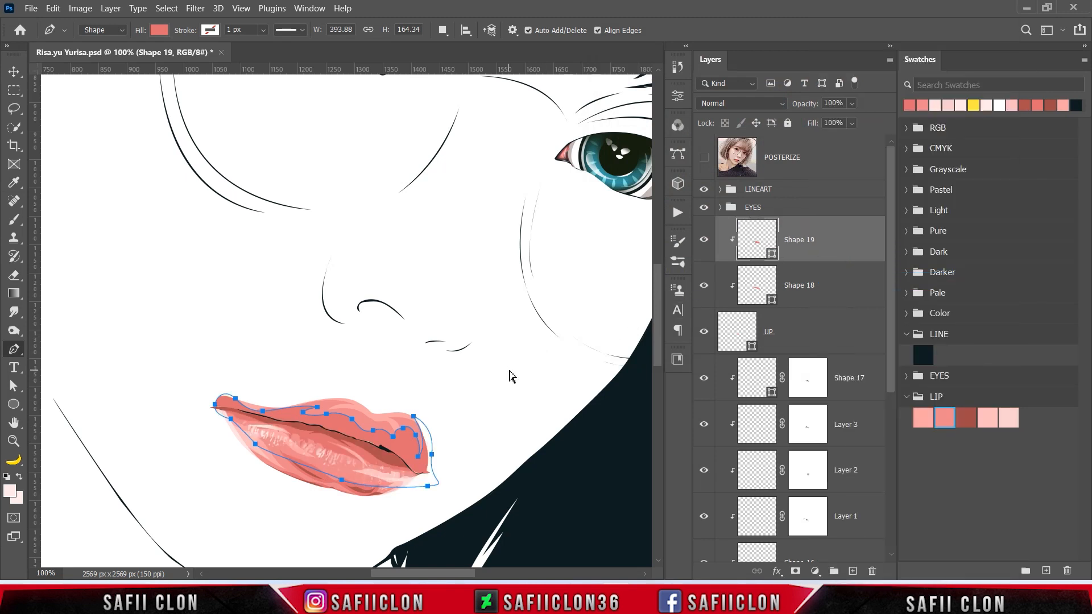
On a new layer, start tracing the darkest shadow contour just above the mouth line from the middle of the upper lip over the reference.
key(Escape)
key(ctrl+h)
click(442, 30)
click(463, 48)
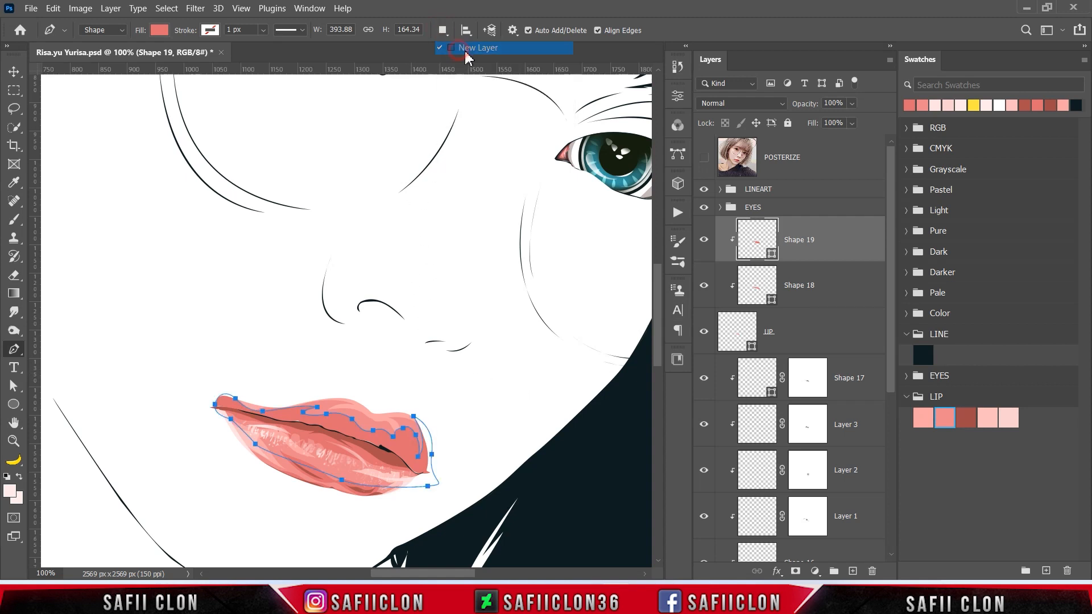
click(704, 158)
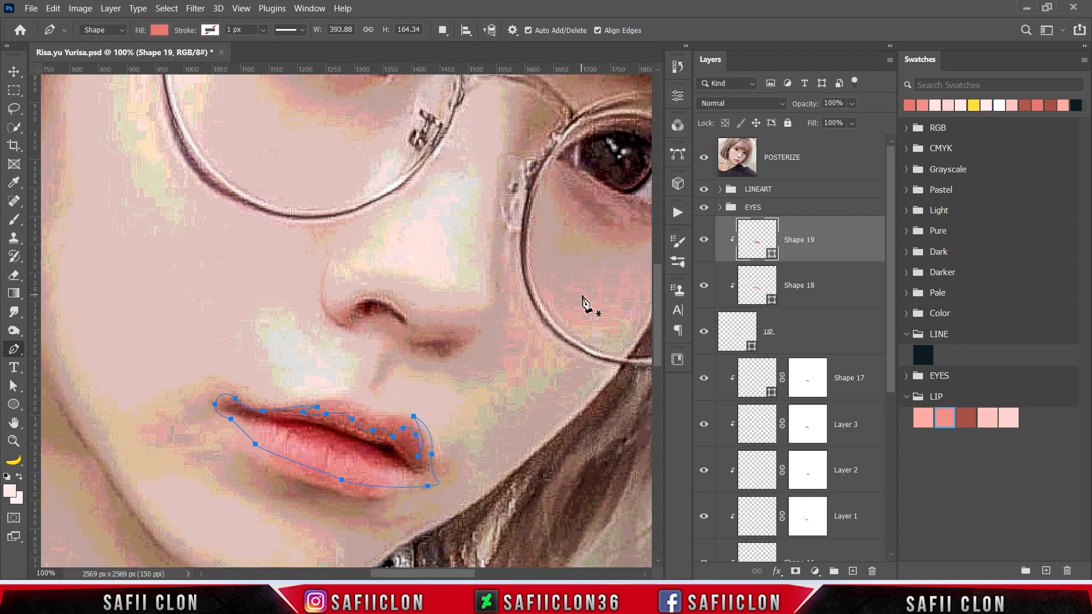
key(ctrl+plus)
scroll(536, 324, down, 3)
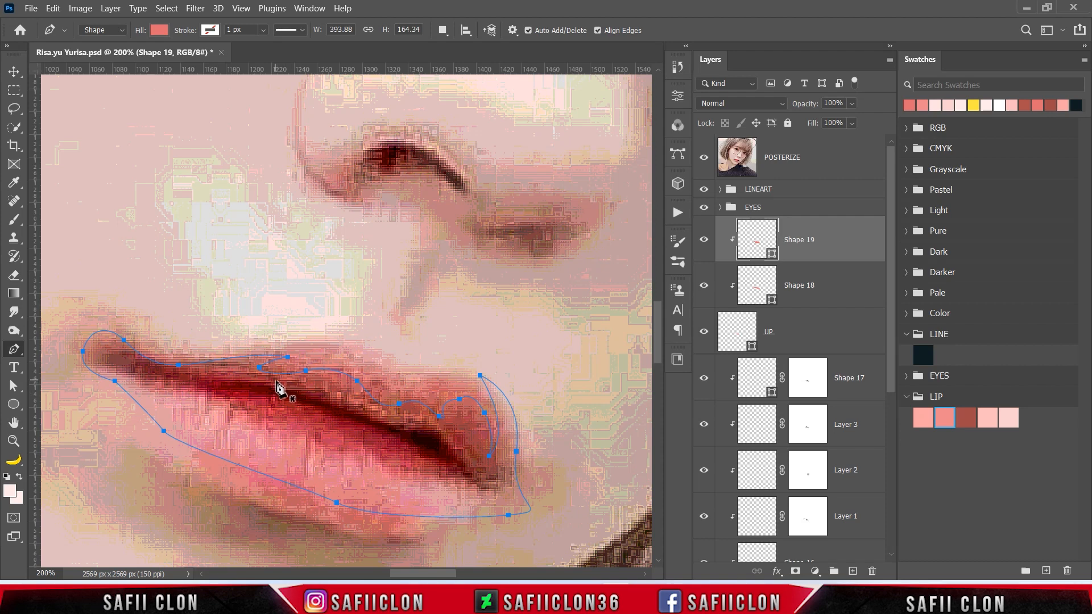
key(Return)
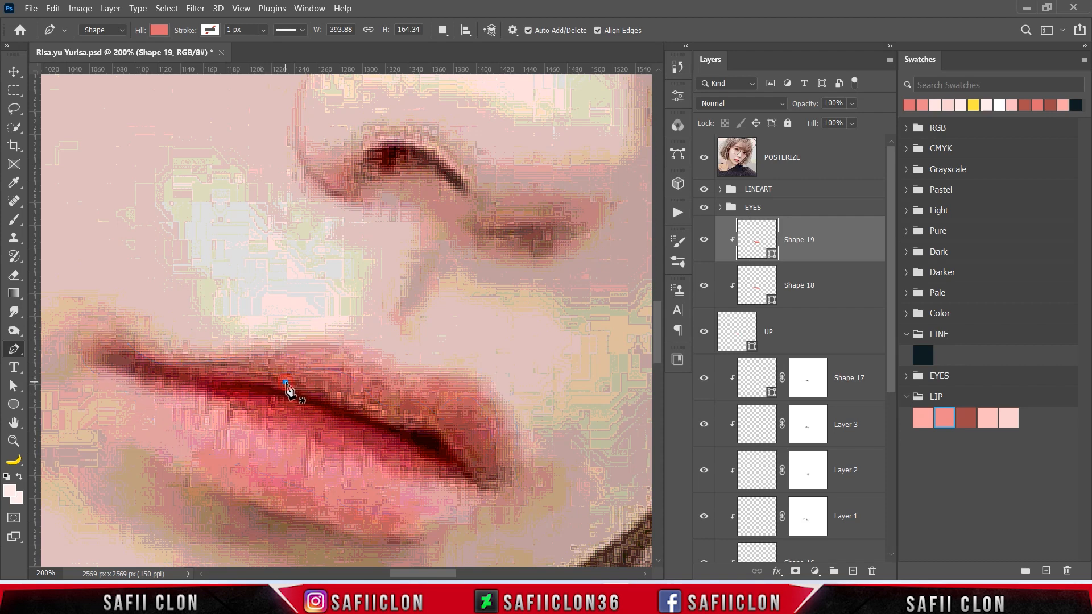
click(285, 382)
drag(324, 383, 332, 378)
click(333, 395)
click(363, 406)
click(400, 423)
Extend the darkest shadow contour with small pointed folds down to the right corner of the upper lip.
drag(433, 421, 434, 417)
click(450, 442)
click(457, 453)
click(437, 417)
click(446, 425)
drag(481, 467, 484, 486)
drag(465, 449, 459, 444)
drag(477, 472, 506, 456)
Hide the reference and run the darkest shadow's path around the right lip corner and back across the lower lip to the left corner.
click(704, 158)
click(502, 401)
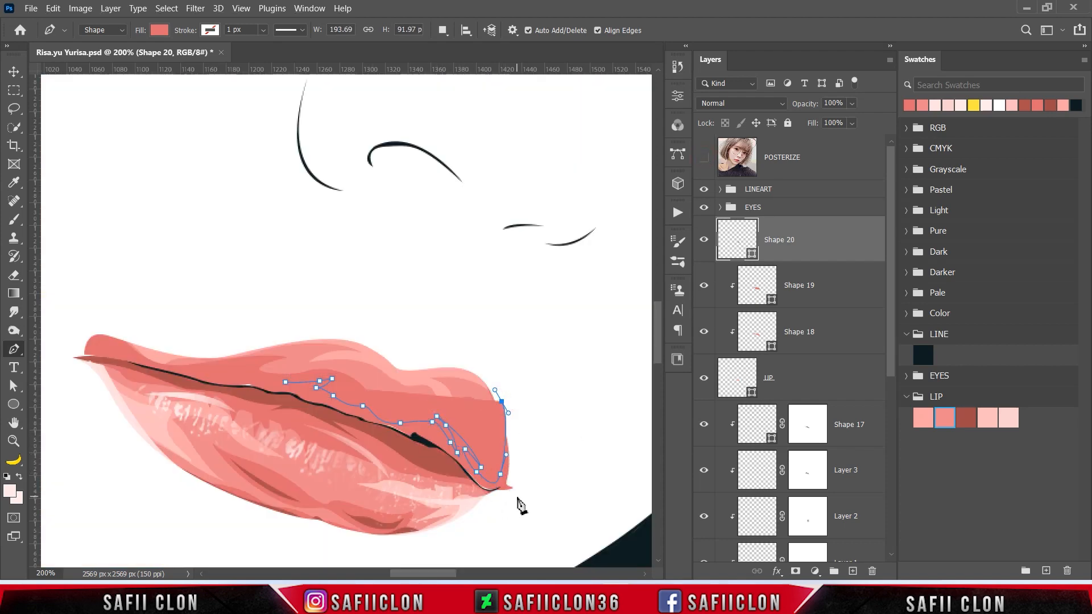
drag(517, 498, 471, 515)
drag(422, 492, 393, 478)
drag(299, 449, 268, 442)
drag(184, 427, 162, 421)
drag(123, 412, 113, 405)
drag(81, 371, 76, 367)
click(70, 343)
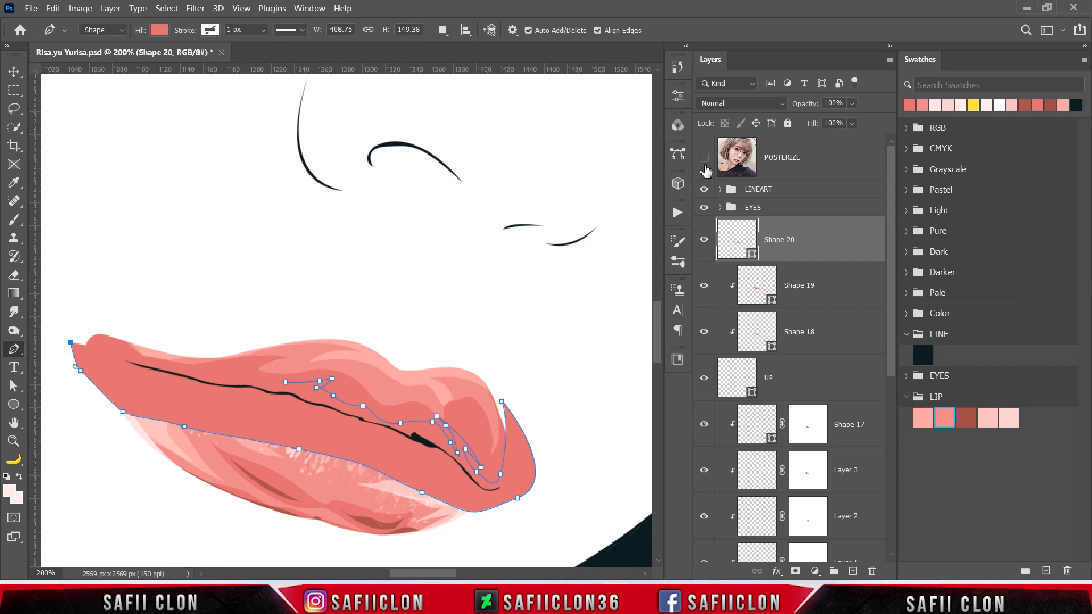
Trace the darkest shadow's upper left edge over the reference and close the path at its starting point.
click(704, 161)
drag(120, 337, 226, 366)
click(704, 157)
click(704, 158)
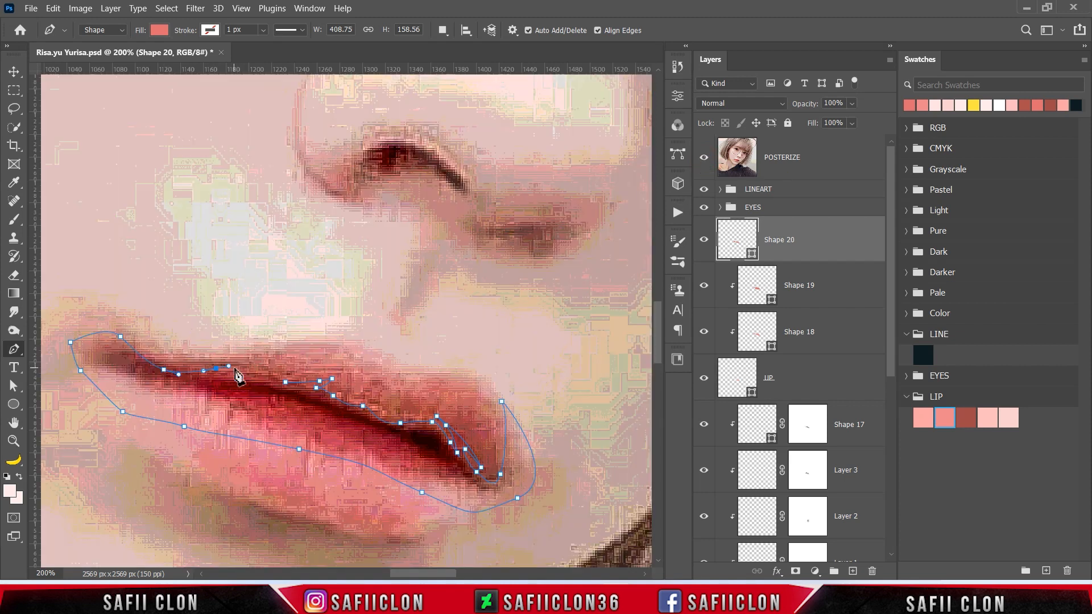
drag(275, 377, 293, 391)
click(285, 384)
click(704, 158)
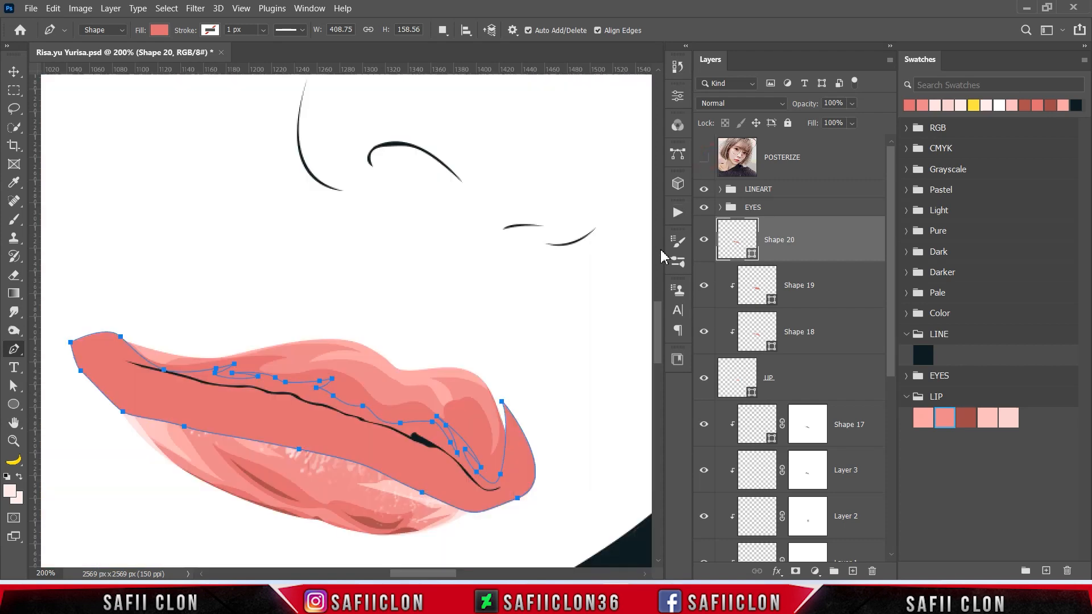
Clip Shape 20 to the UP layer, set its fill to dark red a0302d and copy that hex code.
right_click(810, 239)
click(853, 277)
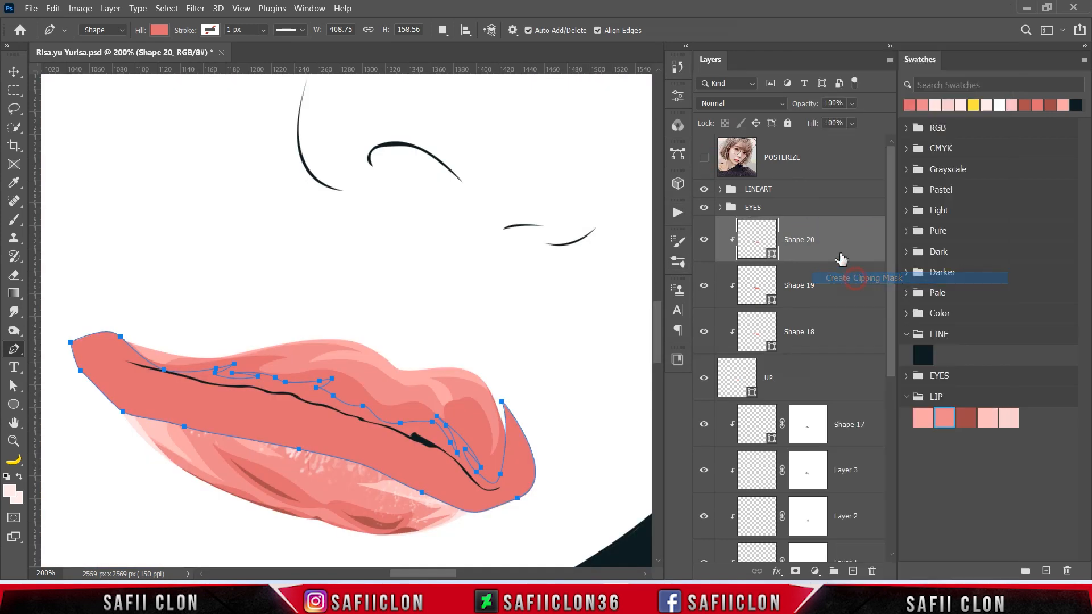
double_click(773, 253)
click(436, 458)
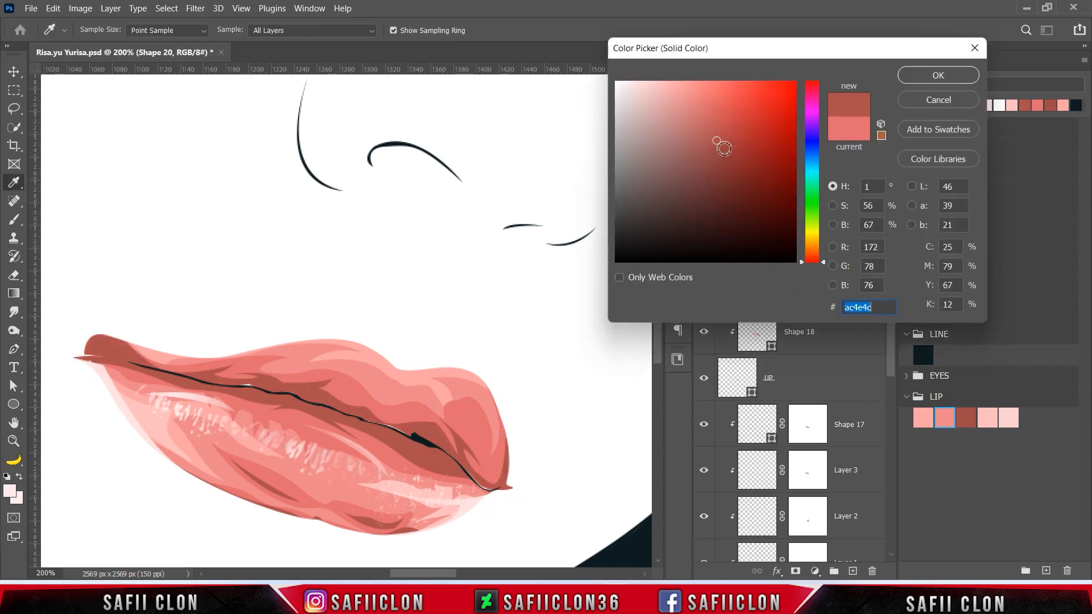
mouse_move(716, 140)
mouse_down()
mouse_move(737, 141)
mouse_move(731, 157)
mouse_move(745, 149)
mouse_up()
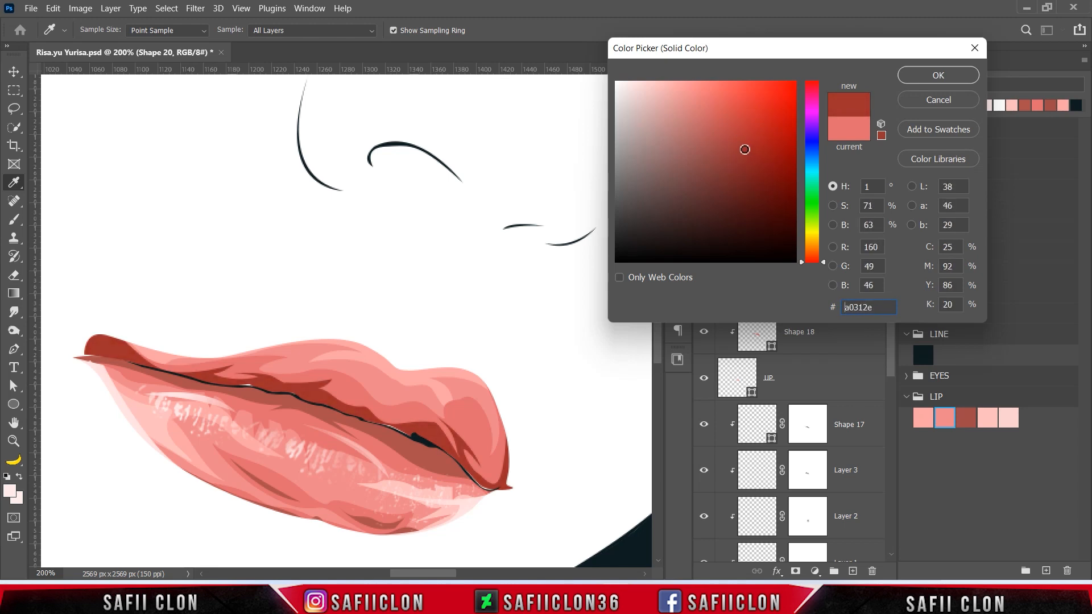
double_click(867, 310)
right_click(867, 310)
click(904, 348)
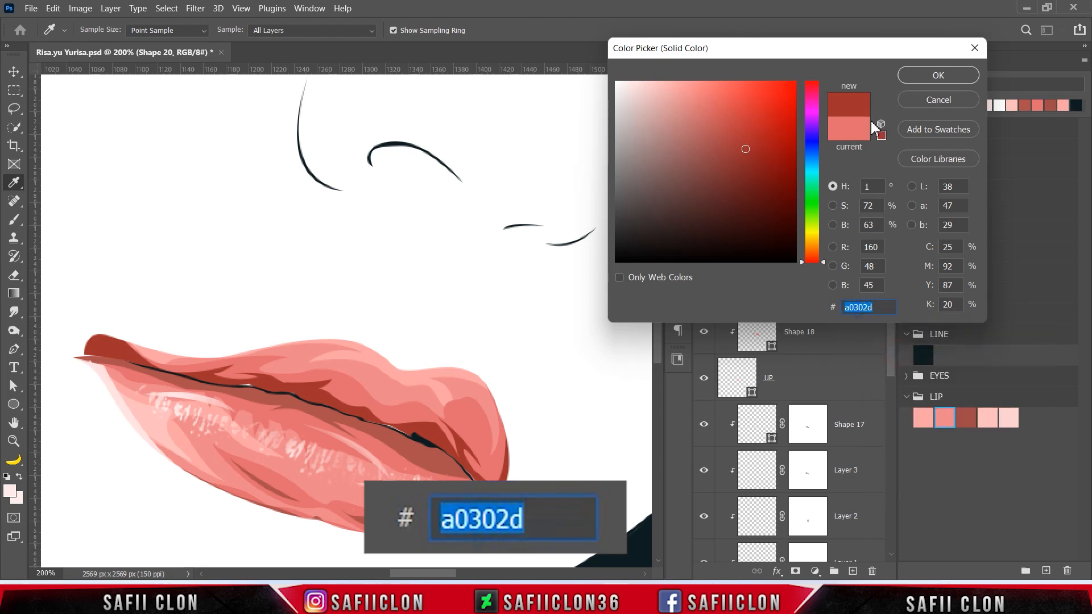
click(924, 75)
Identify the lower lip's dark shadow on Shape 15 by toggling its visibility, and set its fill to a0302d.
drag(890, 301, 894, 393)
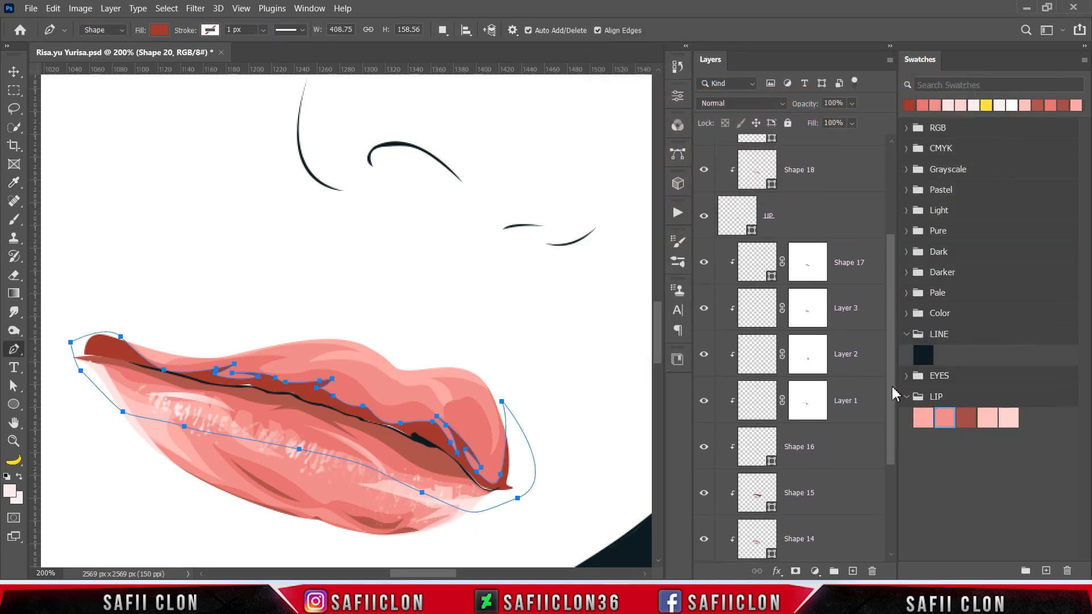
click(704, 493)
click(704, 494)
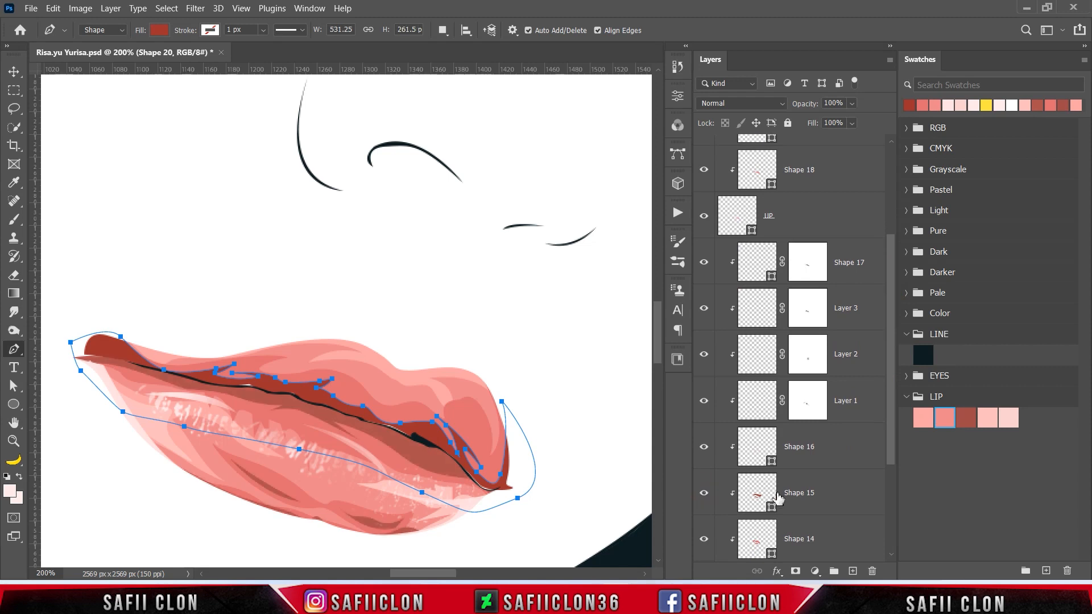
click(830, 494)
double_click(772, 506)
double_click(877, 308)
right_click(853, 310)
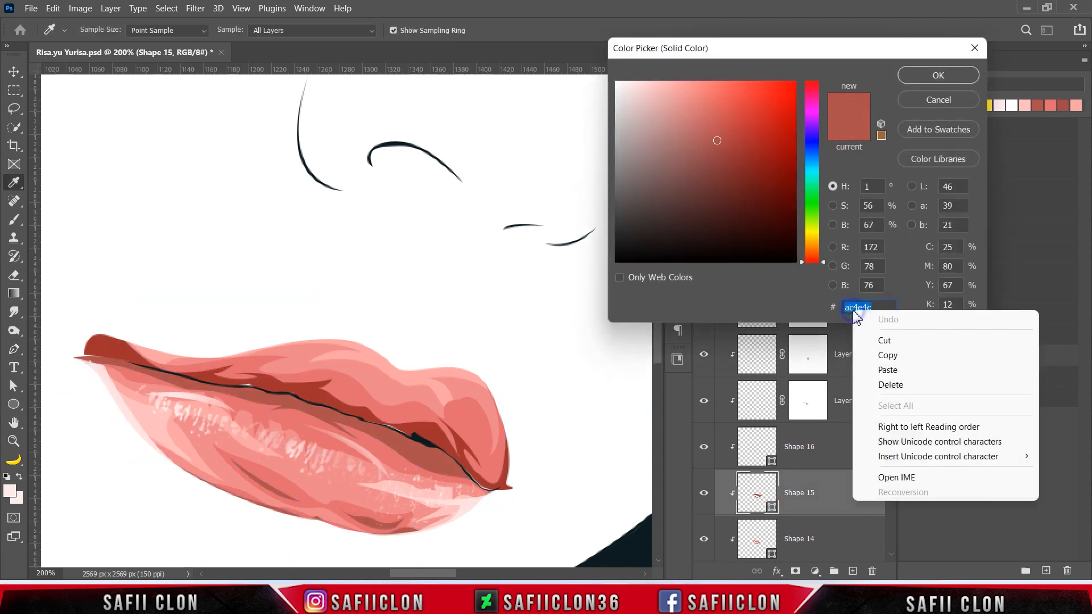
click(891, 372)
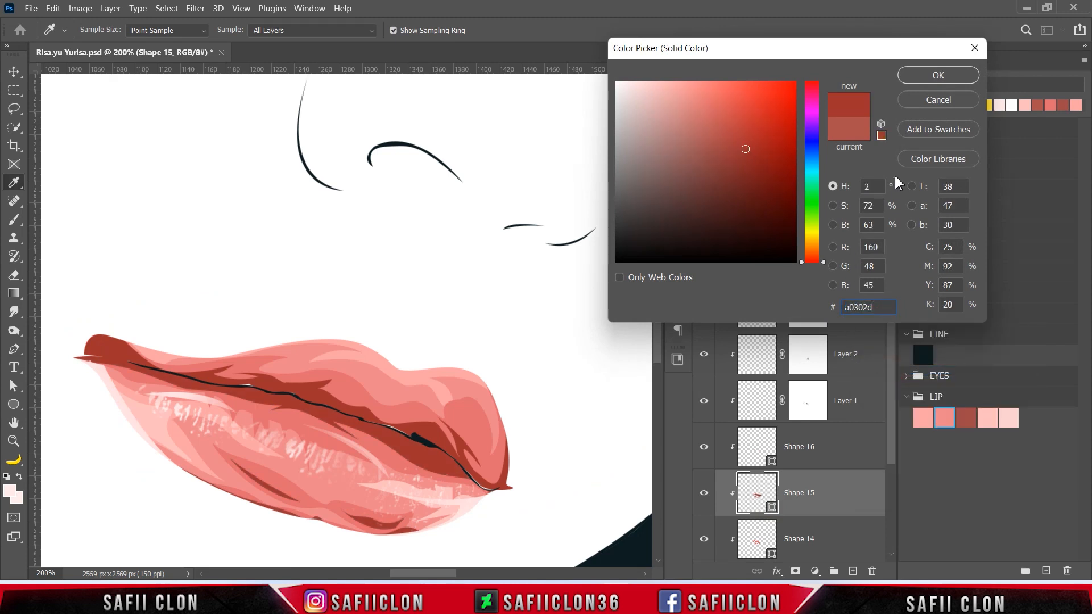
click(944, 75)
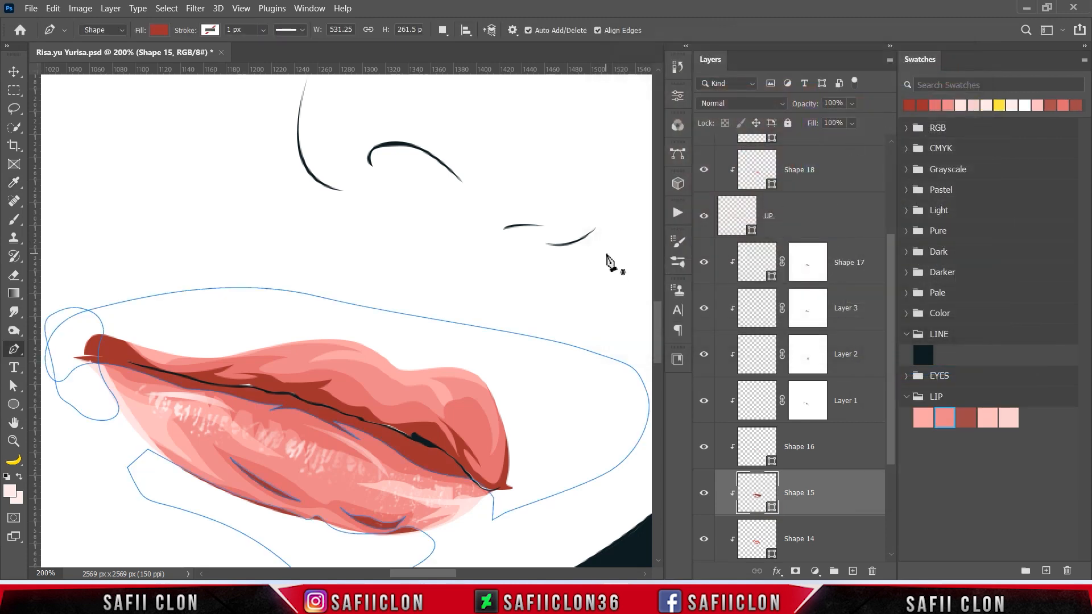
Hide the path outline and examine the lip colours in the full portrait and close up.
key(Escape)
key(ctrl+0)
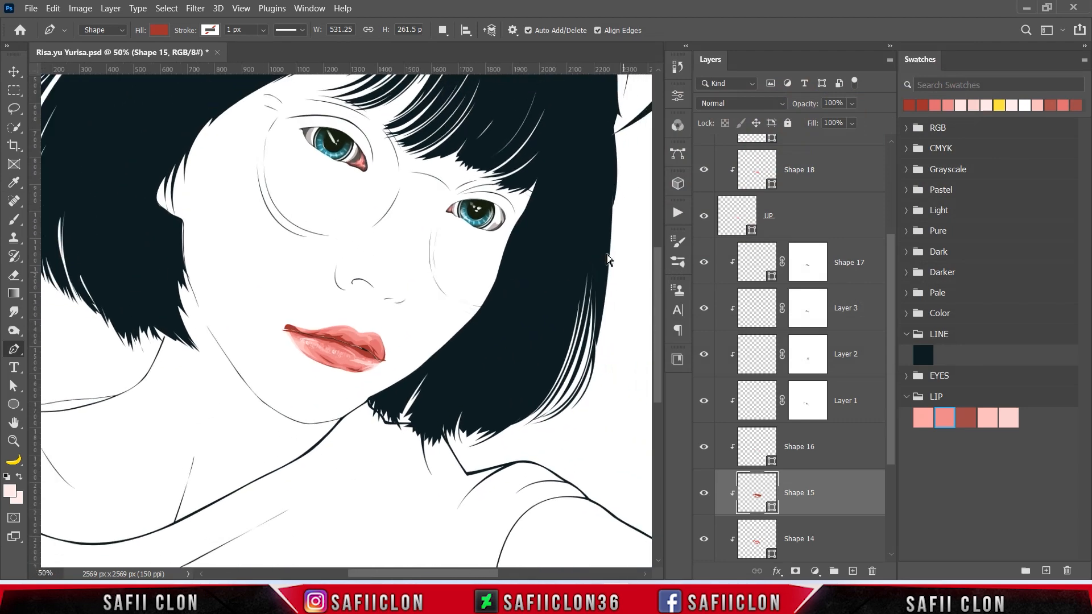
key(ctrl+minus)
key(ctrl+minus)
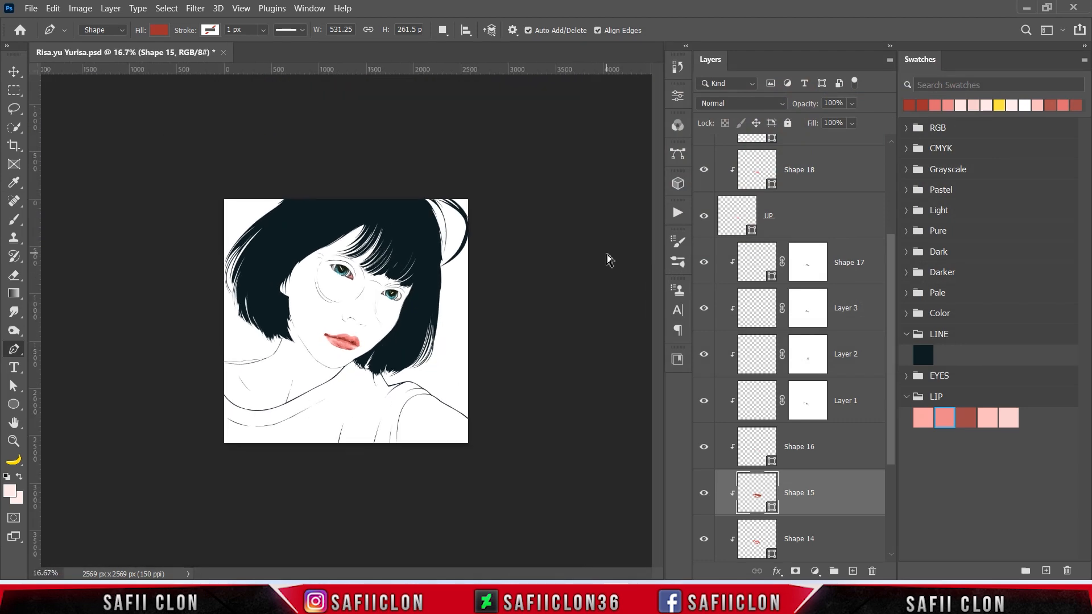
key(ctrl+plus)
key(ctrl+plus)
key(ctrl+plus)
key(ctrl+plus)
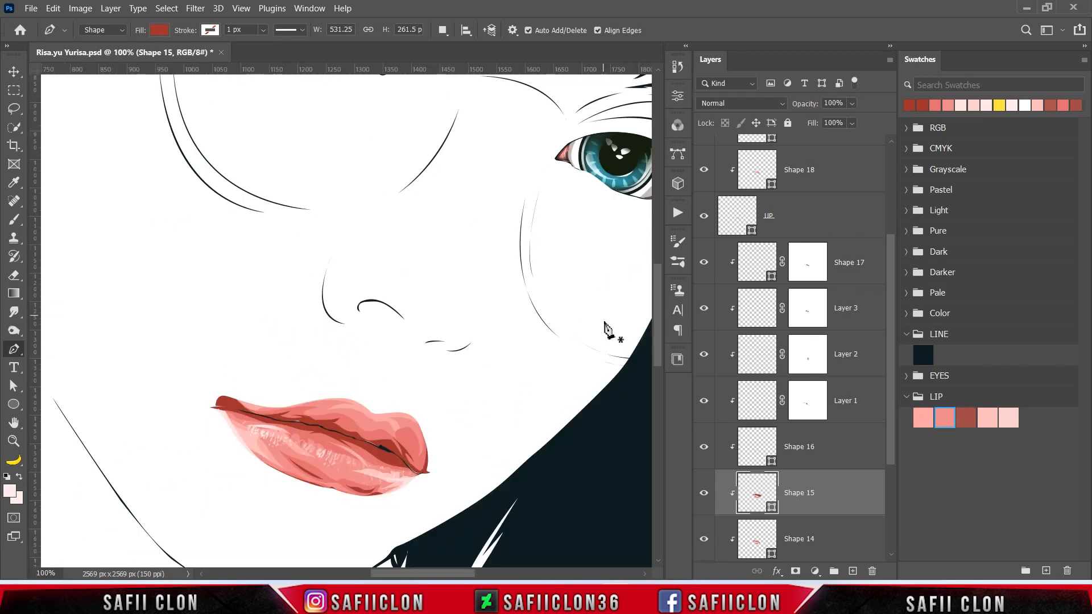
Select the Shape 20 layer, check it by toggling its visibility, and set the Pen tool to draw on a new shape layer.
drag(890, 307, 884, 213)
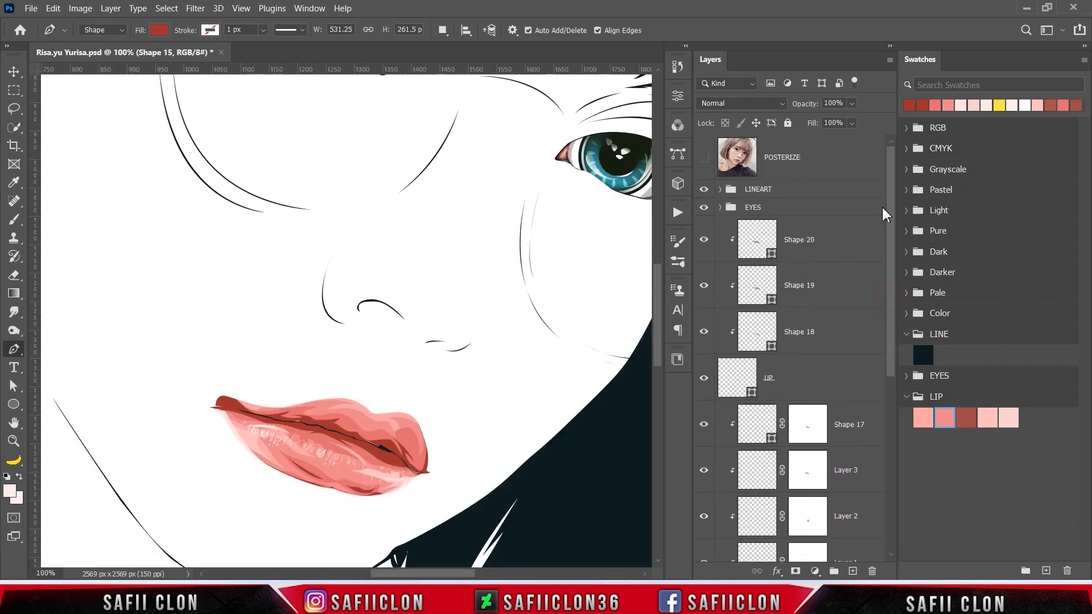
click(837, 246)
click(704, 245)
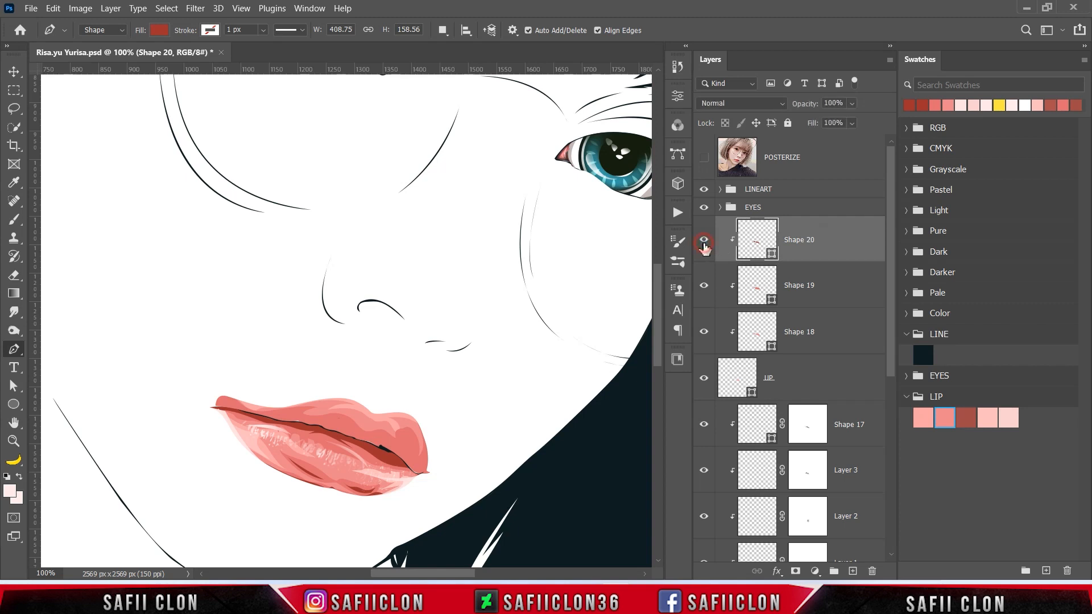
click(704, 245)
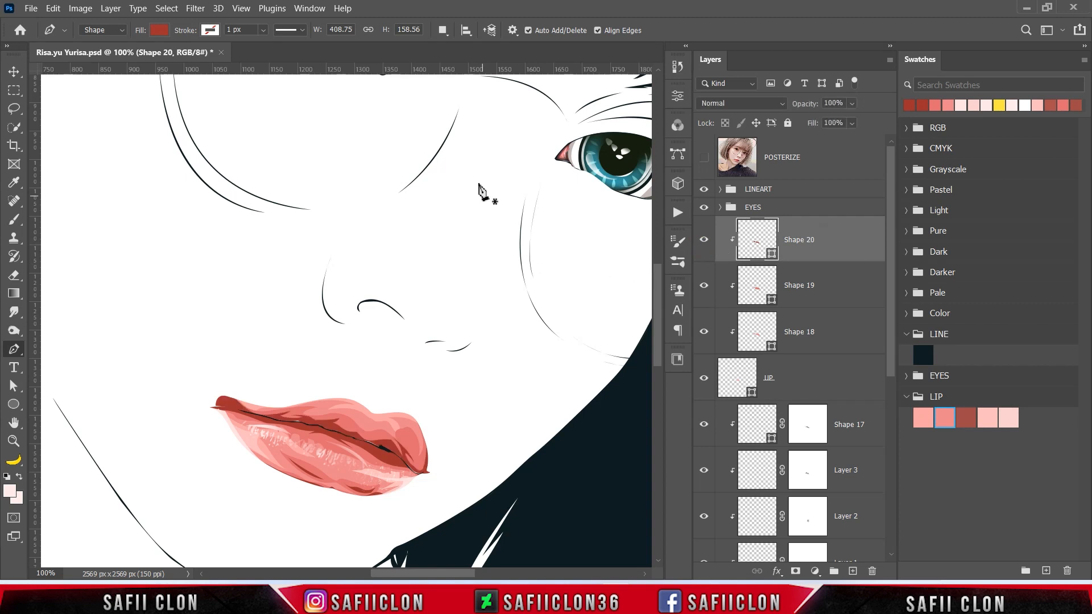
click(443, 30)
click(471, 48)
Check the mouth shadow on the POSTERIZE reference and trace the deepest shadow's upper edge from the left mouth corner to the lips' middle.
click(703, 157)
key(ctrl+plus)
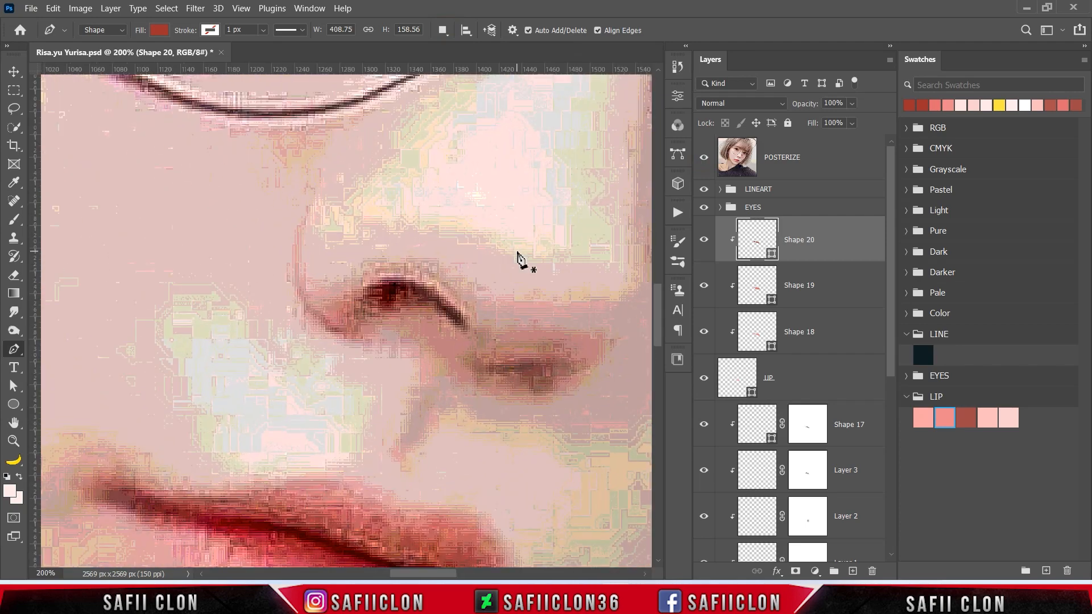
scroll(487, 273, down, 5)
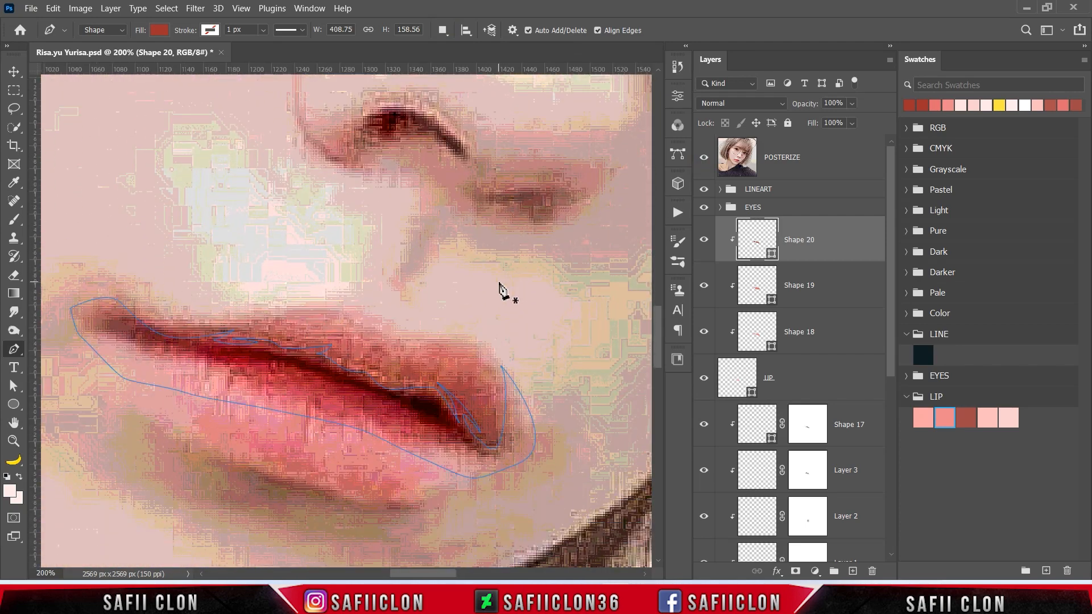
click(703, 158)
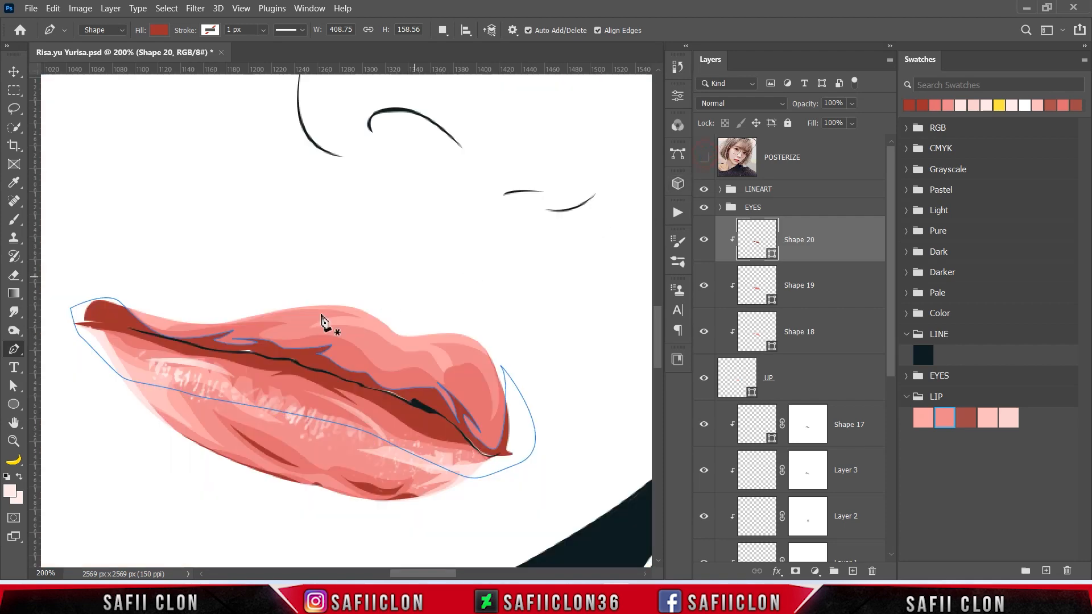
key(Return)
click(79, 314)
drag(125, 314, 186, 344)
click(205, 342)
click(223, 346)
click(246, 349)
click(271, 350)
drag(292, 356, 295, 355)
click(316, 352)
Continue the deepest shadow's jagged upper edge along the mouth line to the right mouth corner.
click(308, 362)
click(340, 374)
click(365, 383)
click(400, 392)
click(411, 376)
click(419, 391)
click(433, 402)
click(468, 434)
click(503, 456)
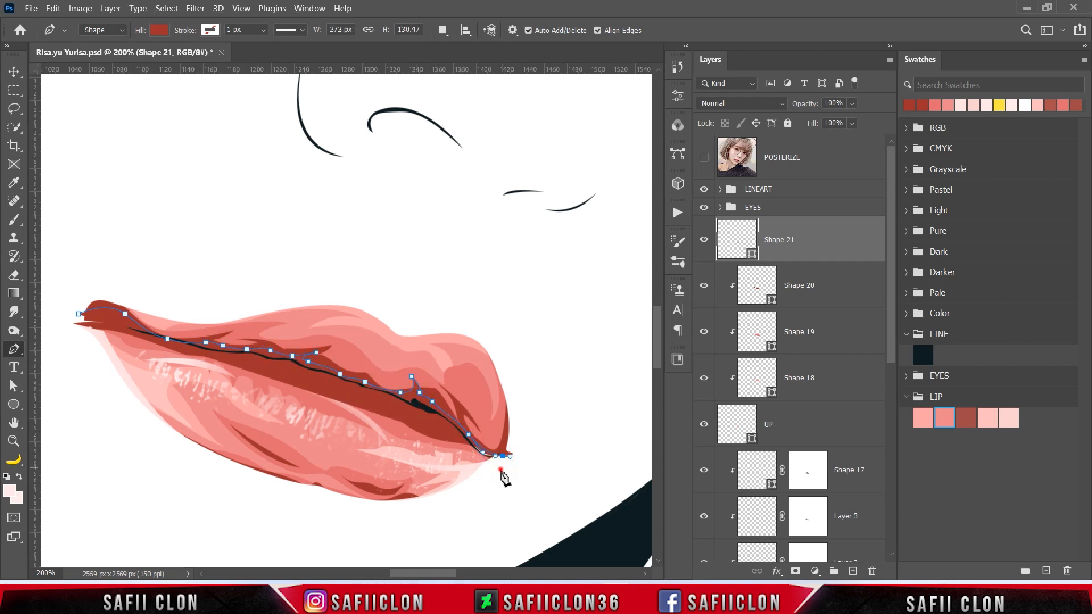
Run the shadow path back across the lower lip and close it at its starting point.
click(407, 462)
click(249, 416)
click(158, 385)
click(113, 358)
click(79, 313)
Clip Shape 21 to the UP layer, set its fill to deep red 67201f, and compare the lip with and without it.
right_click(811, 238)
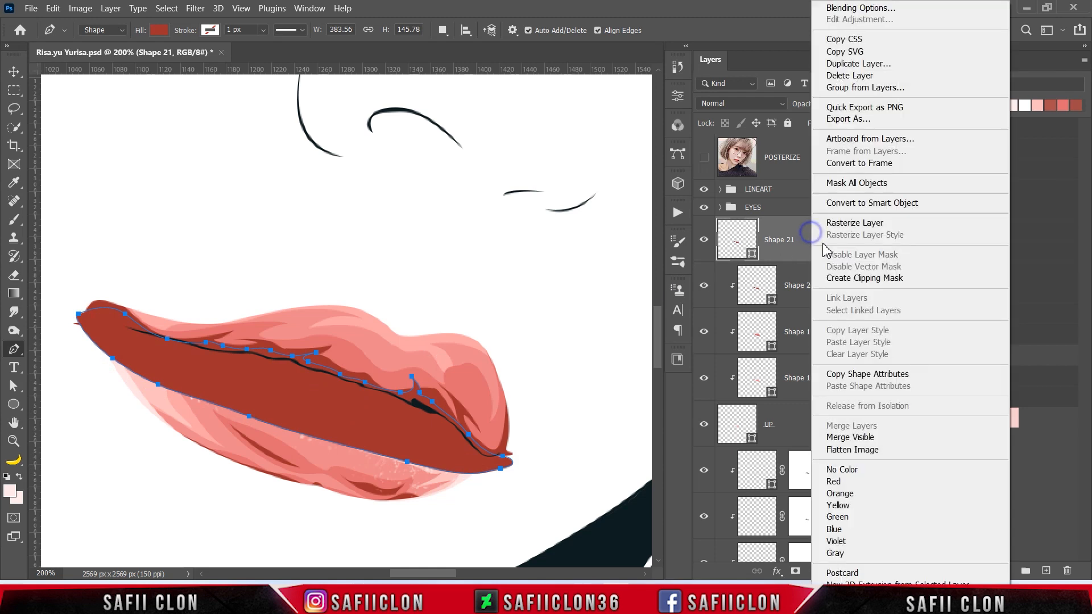
click(840, 278)
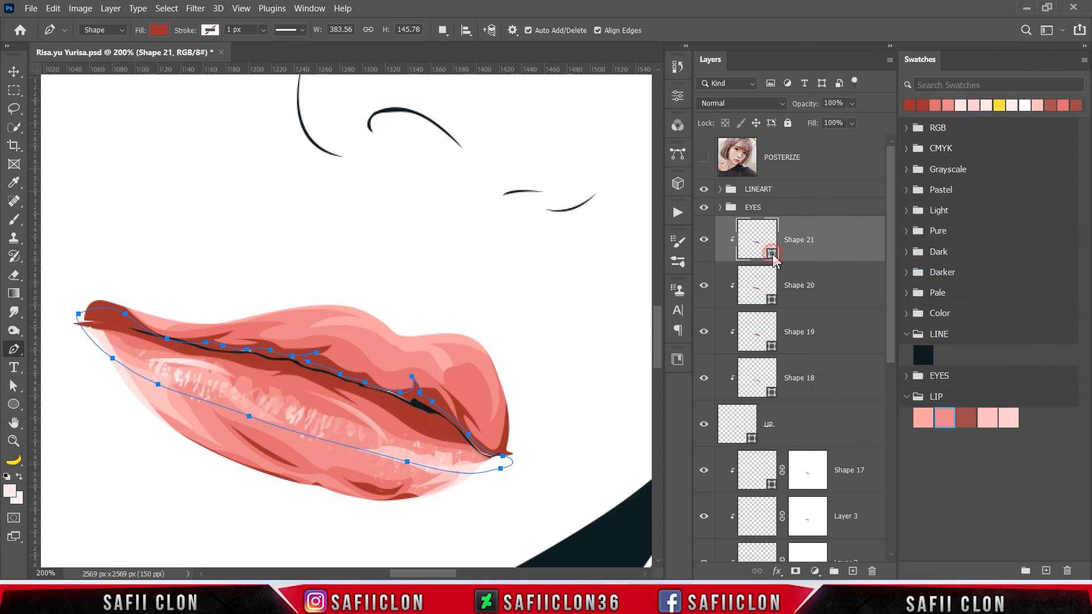
double_click(772, 255)
click(744, 152)
drag(745, 166, 744, 190)
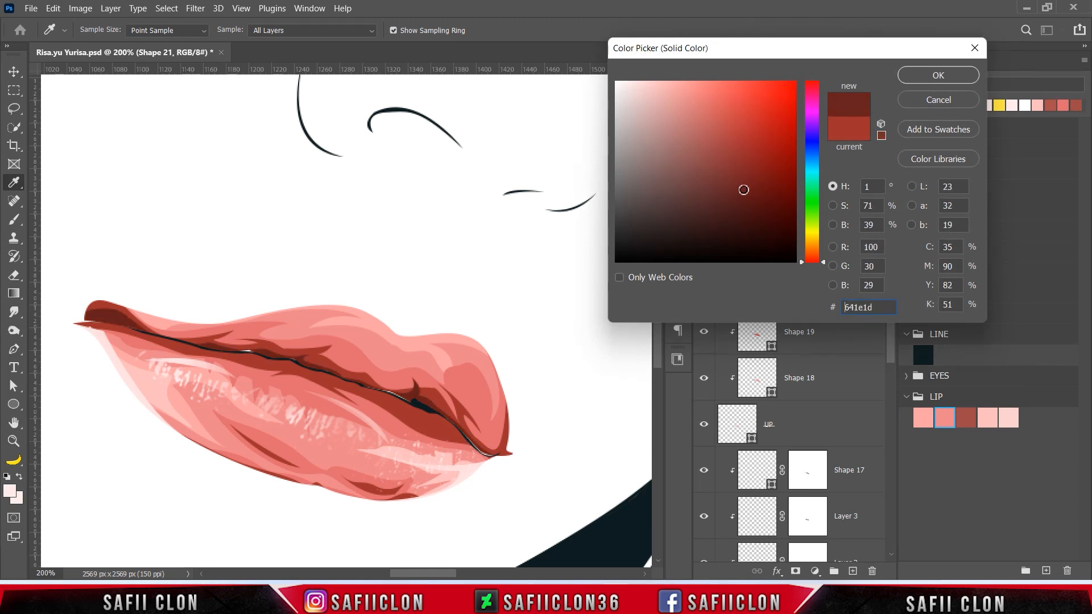
click(933, 78)
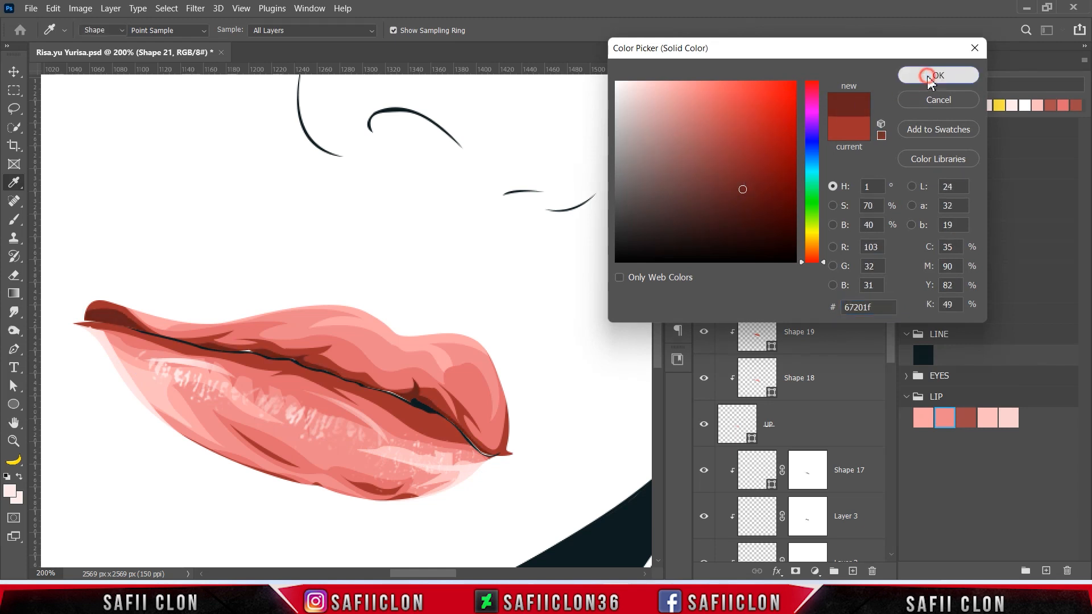
click(703, 240)
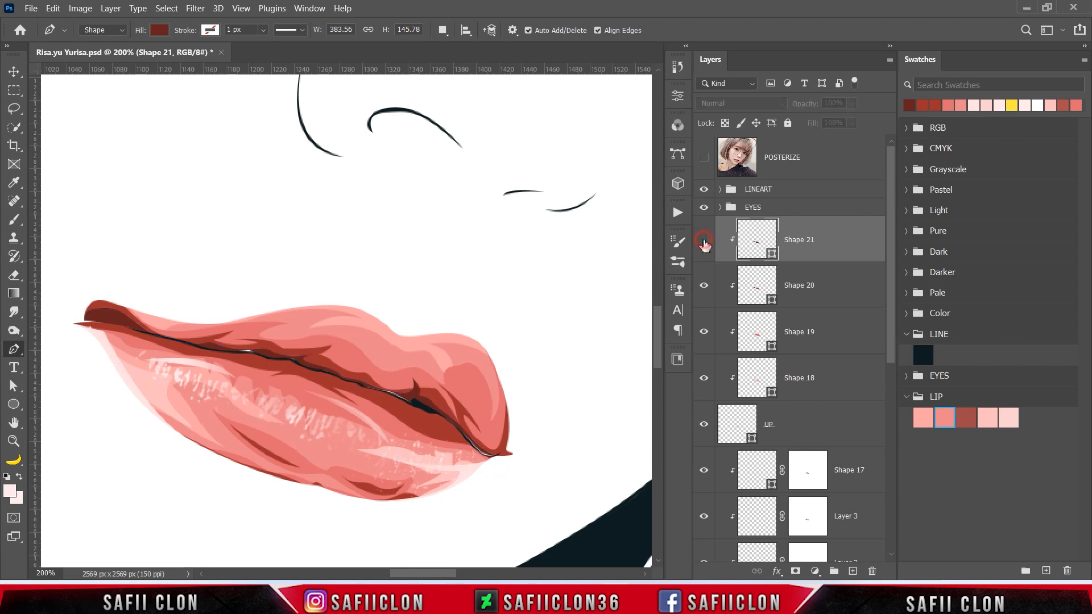
click(704, 241)
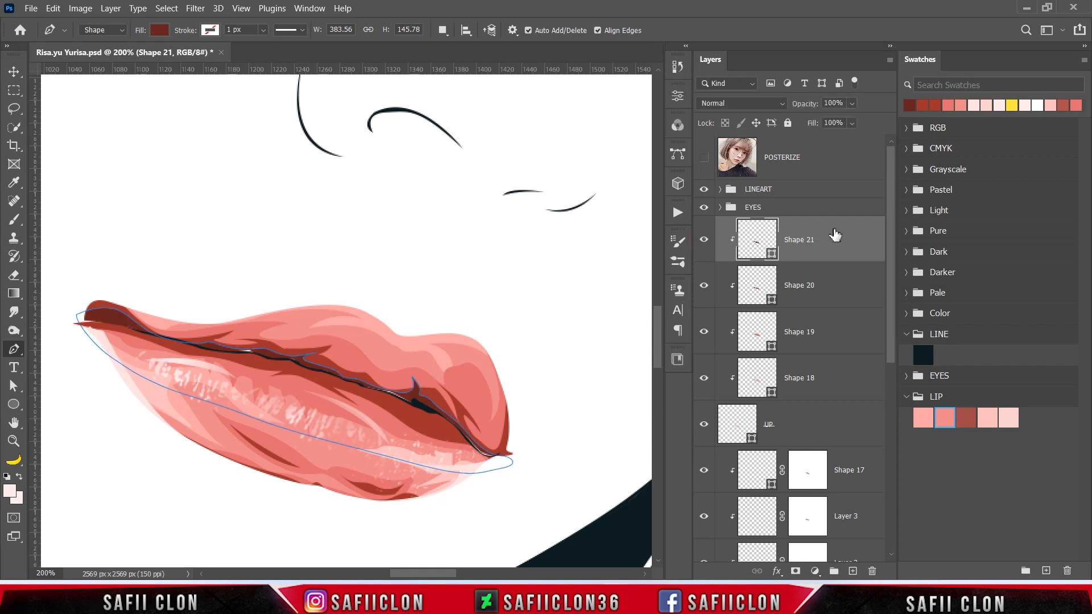
Select Shape 17 in the DOWN group, check the DOWN base shape by toggling its visibility, and set the Pen tool to a new shape layer.
scroll(888, 284, down, 6)
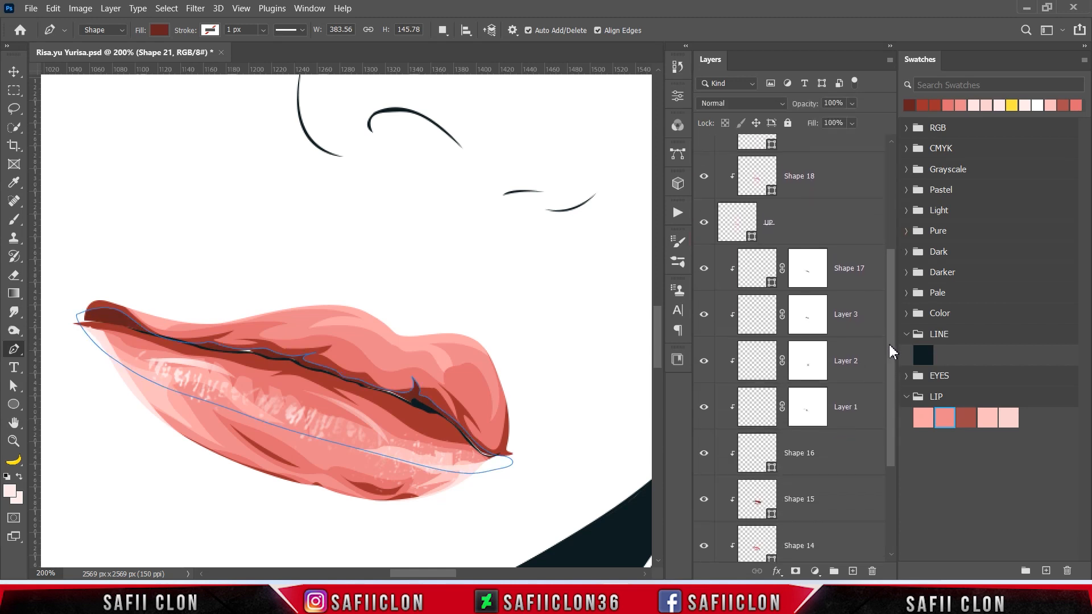
click(856, 251)
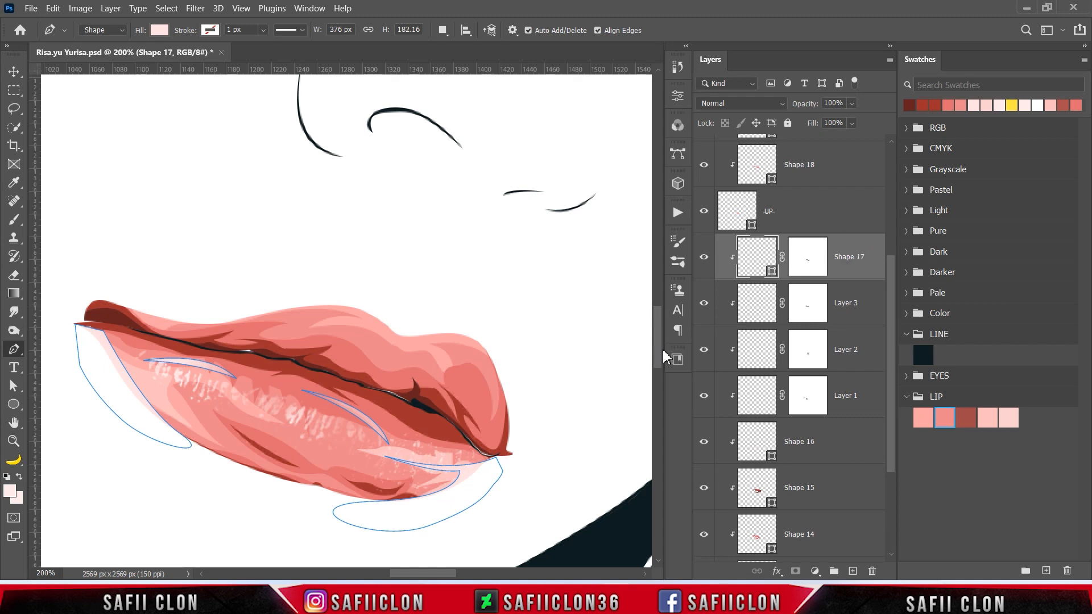
scroll(811, 267, down, 1)
scroll(585, 433, down, 3)
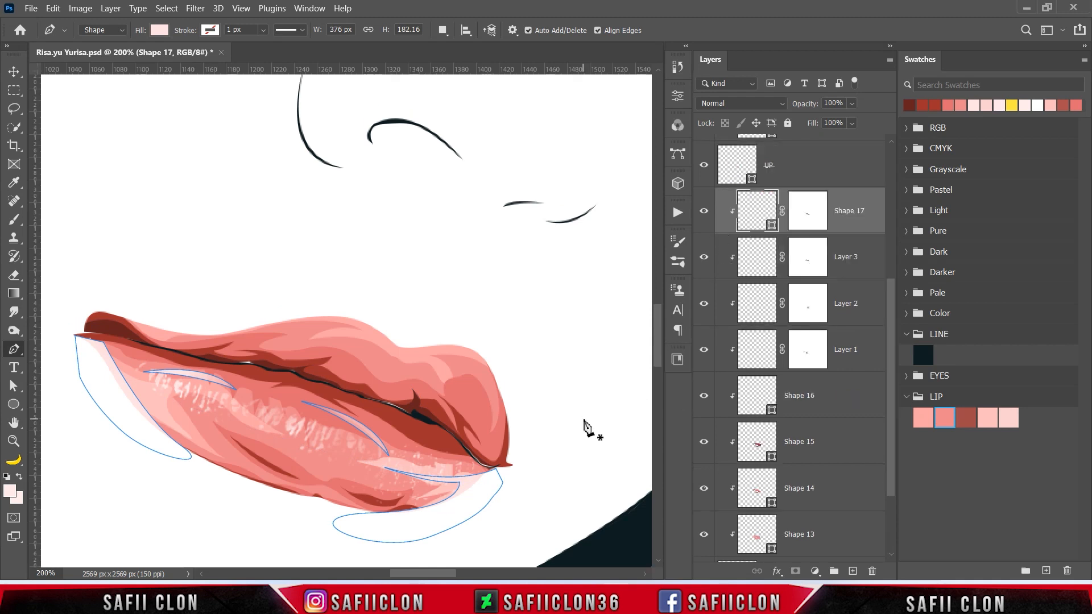
drag(893, 351, 895, 379)
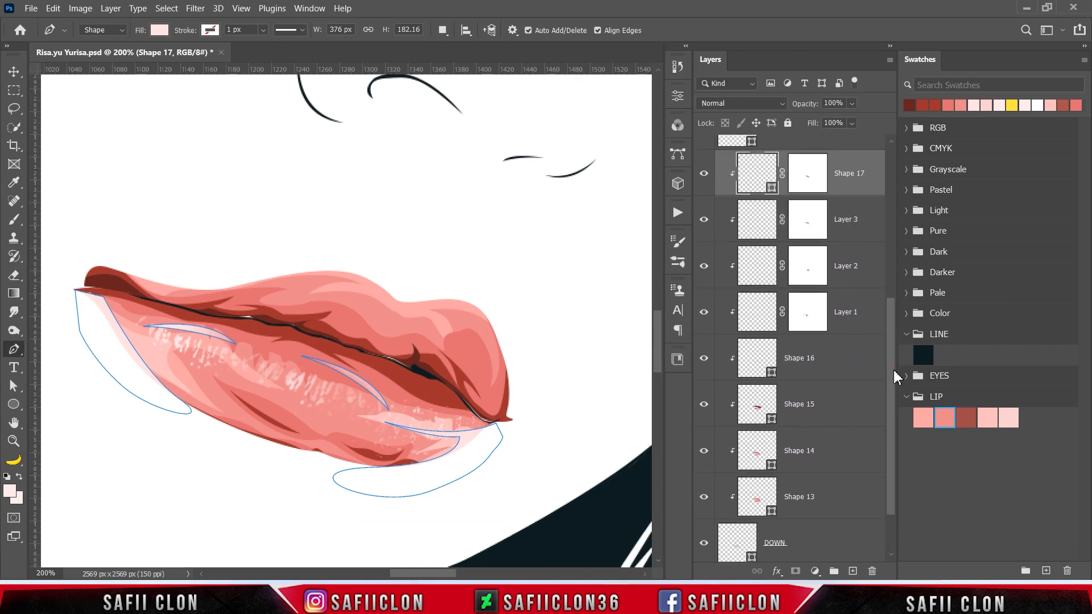
click(705, 545)
click(705, 545)
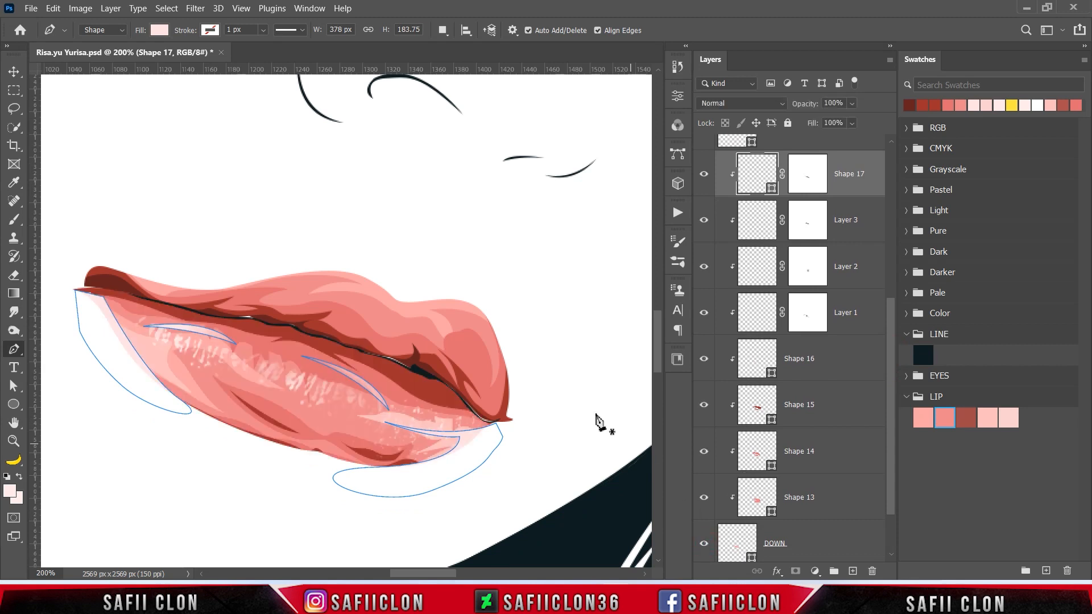
click(443, 30)
click(448, 48)
Trace the lower lip's deepest shadow edge below the mouth line from the left mouth corner to the first notch near the middle.
click(78, 302)
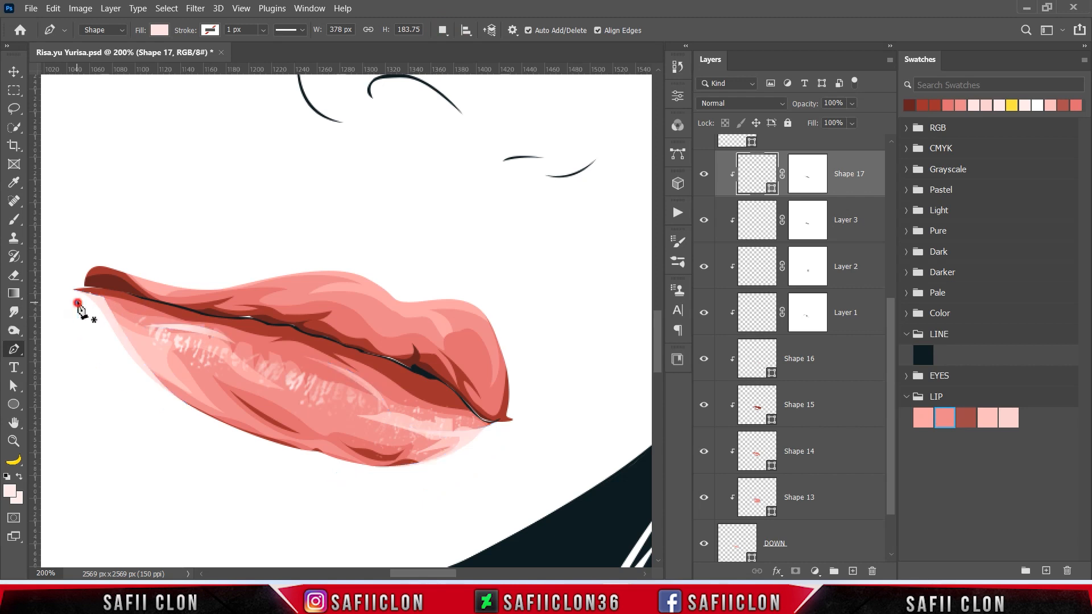
click(99, 290)
click(136, 299)
drag(189, 315, 201, 320)
click(239, 324)
drag(274, 330, 282, 332)
click(284, 339)
click(289, 330)
Extend the lower lip's shadow edge with small notches from the middle toward the right side of the mouth.
click(301, 335)
click(321, 347)
click(318, 340)
click(335, 349)
click(363, 357)
click(379, 364)
click(397, 365)
click(407, 378)
click(417, 391)
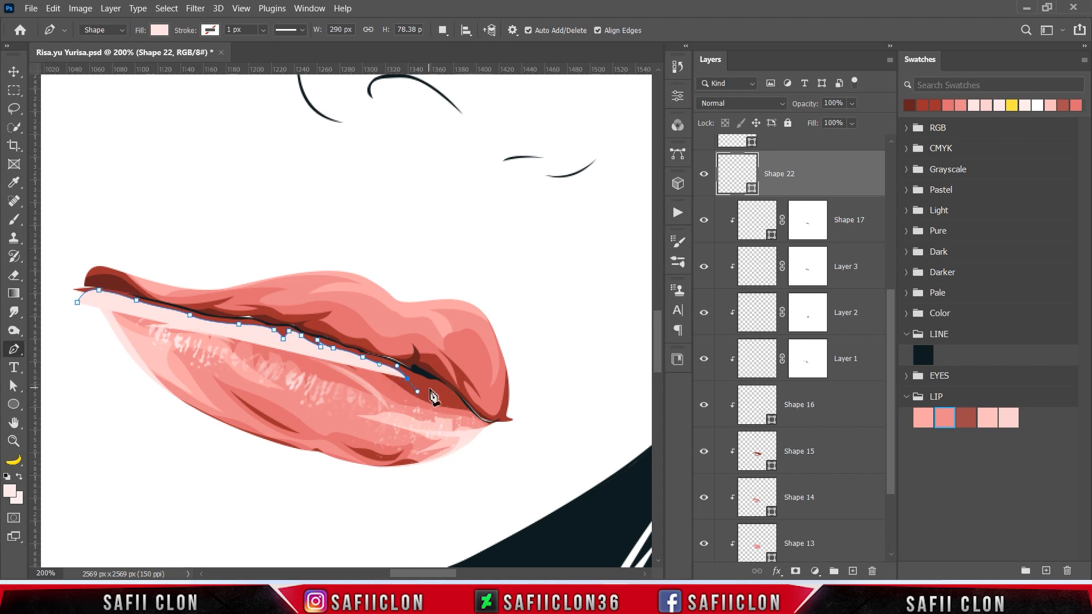
Bring the lower lip's shadow path back over the upper lip and close it beyond the left mouth corner.
click(469, 398)
click(415, 345)
click(315, 321)
click(206, 291)
click(94, 275)
click(68, 271)
click(77, 302)
Fill Shape 22 with deep red 67201f sampled from the upper lip's shadow and clip it to the DOWN layer.
double_click(752, 190)
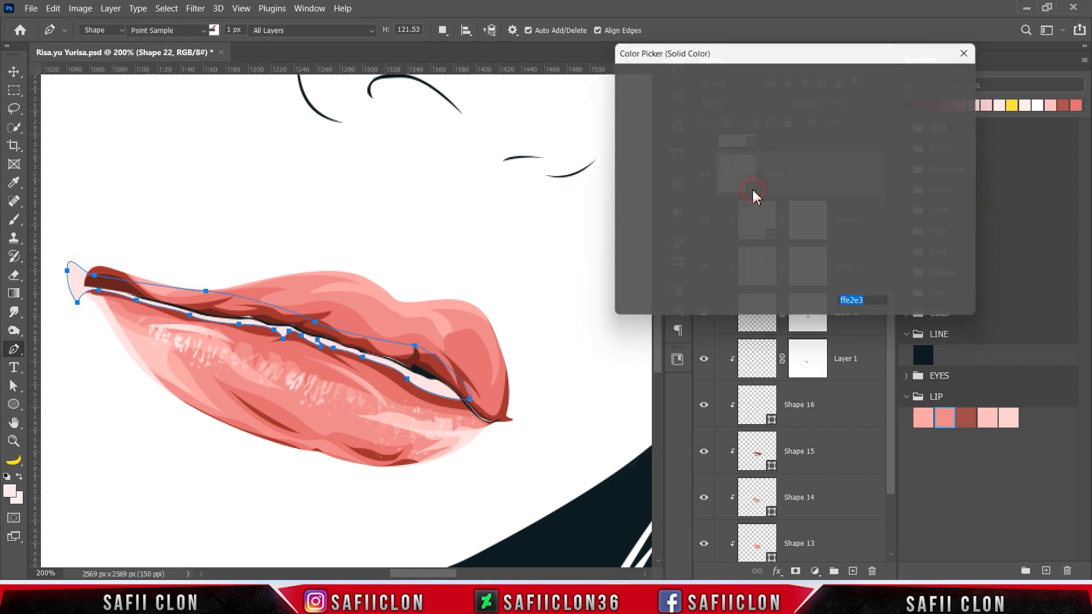
click(117, 280)
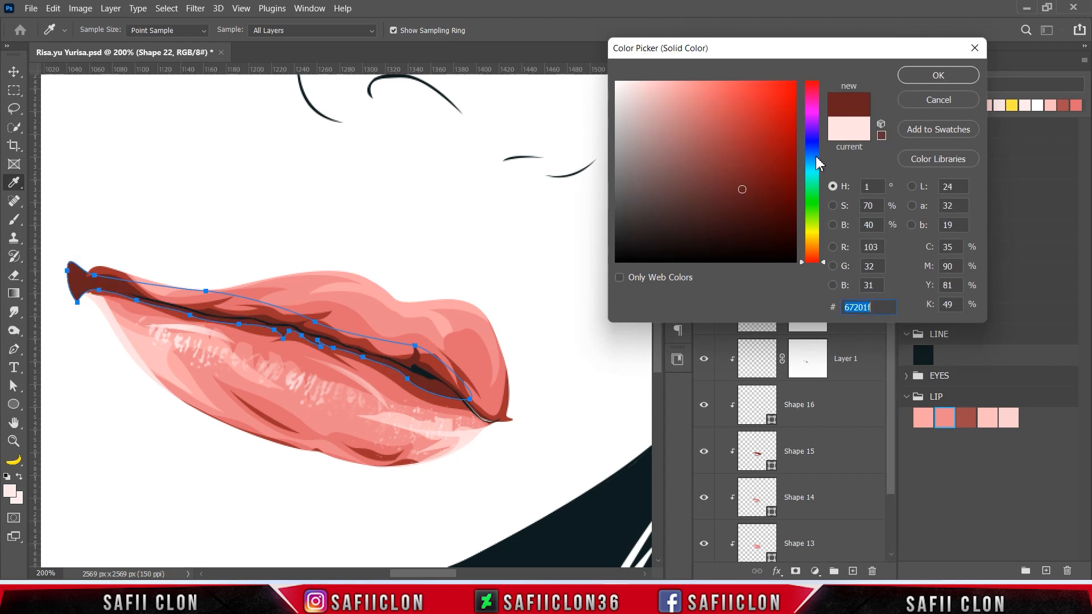
click(937, 75)
right_click(806, 171)
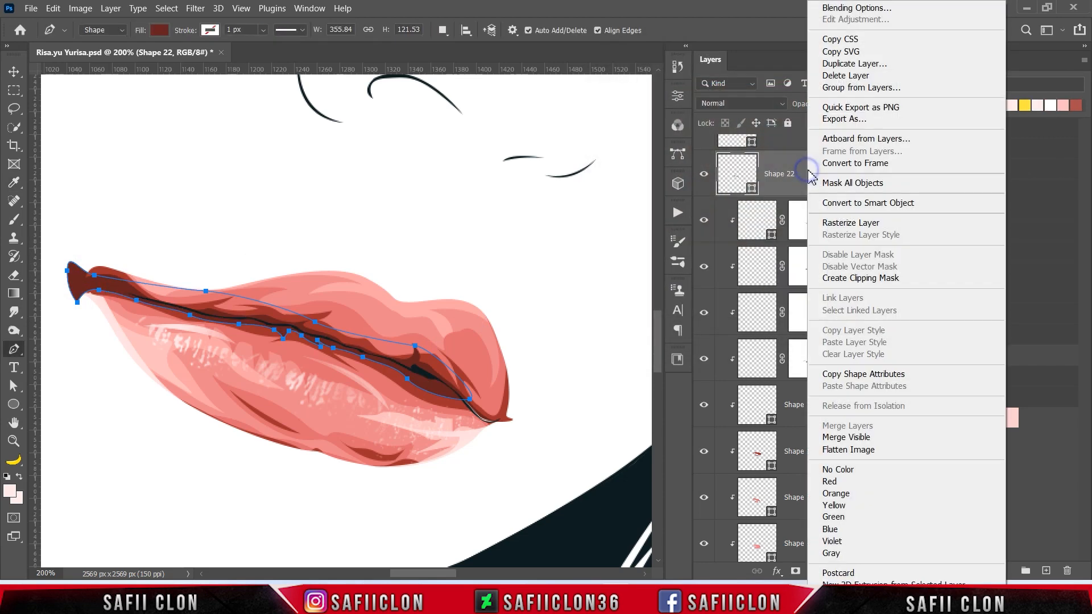
click(858, 278)
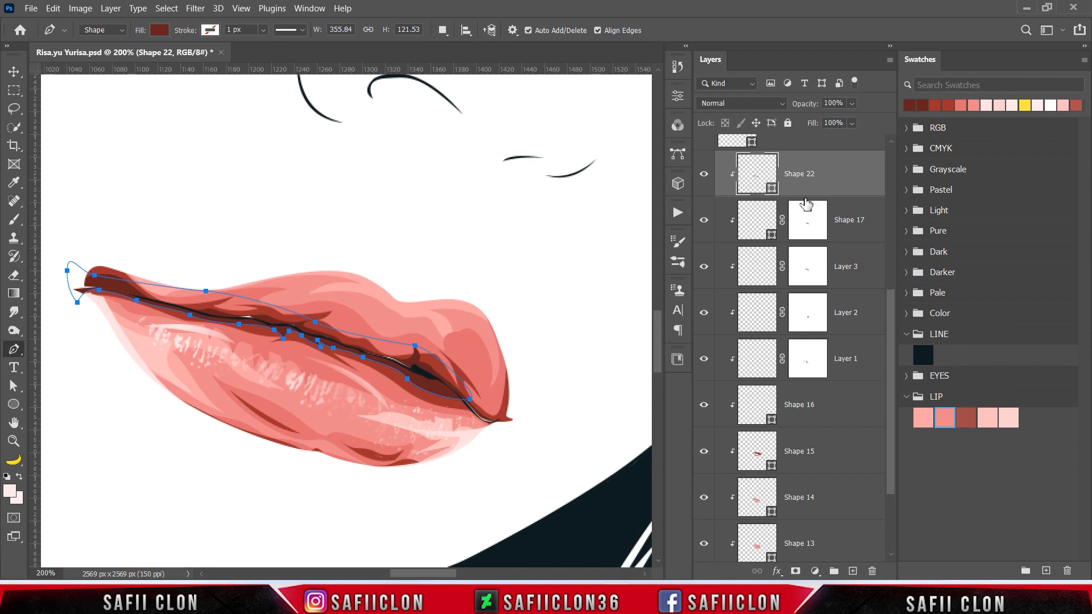
Examine the shaded lips in the full portrait and close up, and identify the UP layer by its visibility.
key(ctrl+minus)
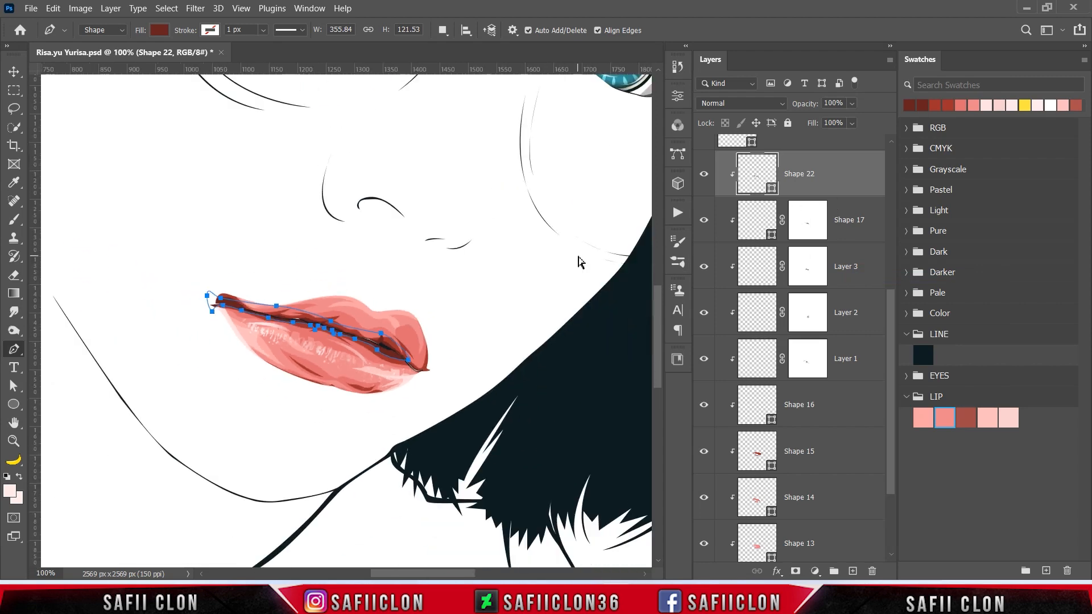
key(ctrl+minus)
key(ctrl+minus)
key(ctrl+minus)
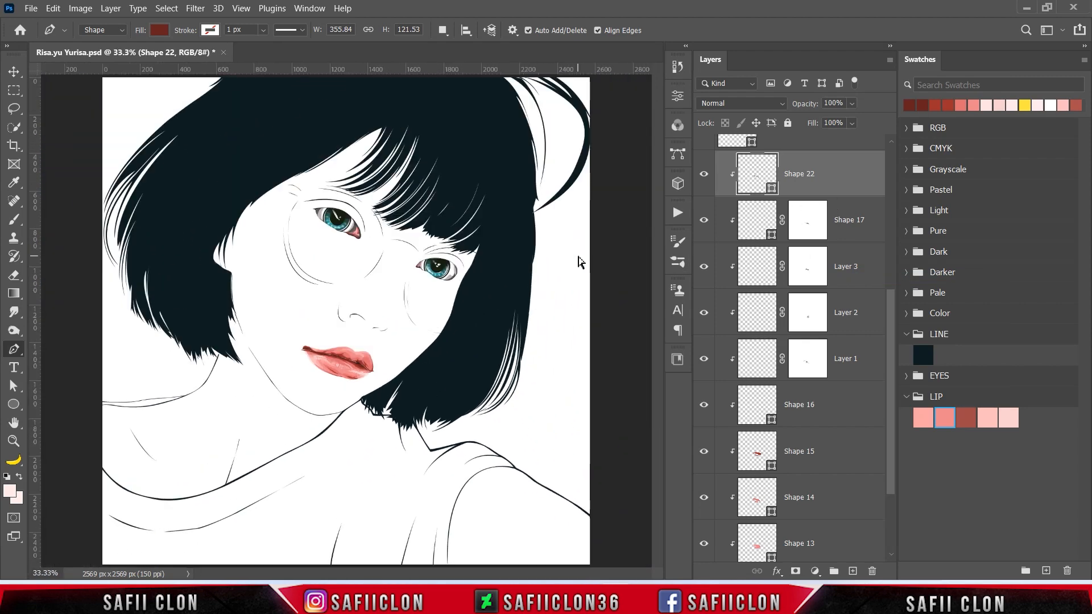
key(ctrl+plus)
key(ctrl+plus)
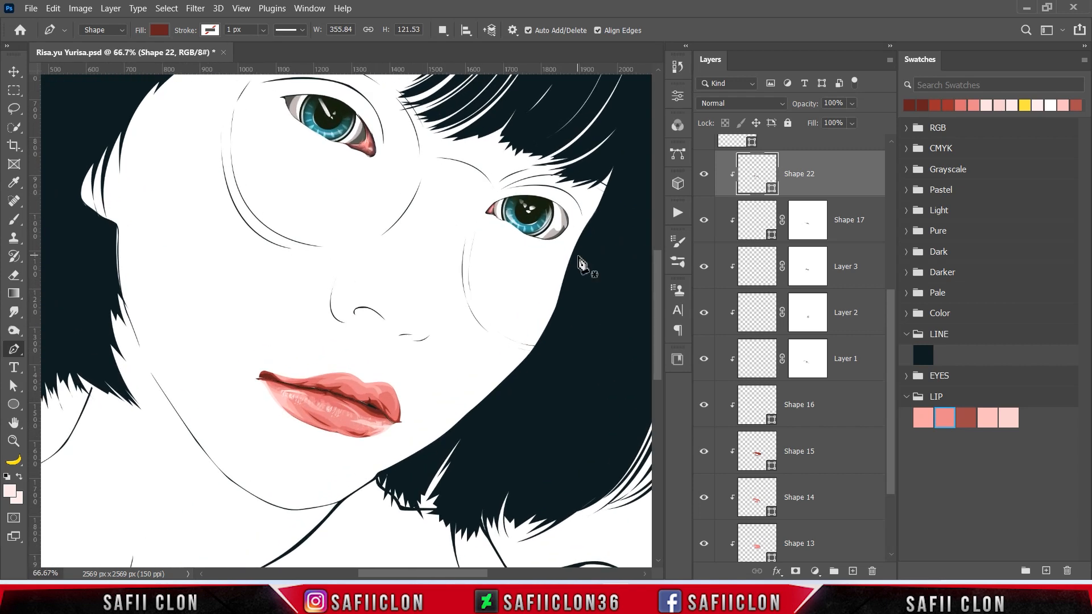
scroll(890, 352, up, 5)
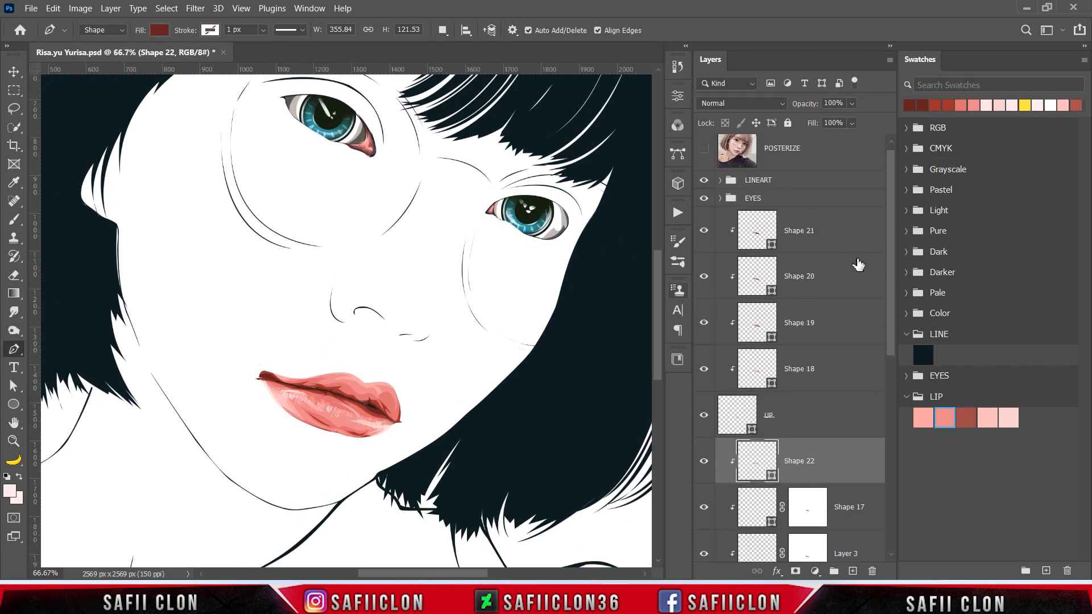
click(703, 416)
With Shape 21 selected and the POSTERIZE reference shown, draw a curve about 96 px wide on a new layer along the upper lip's mouth line.
click(825, 231)
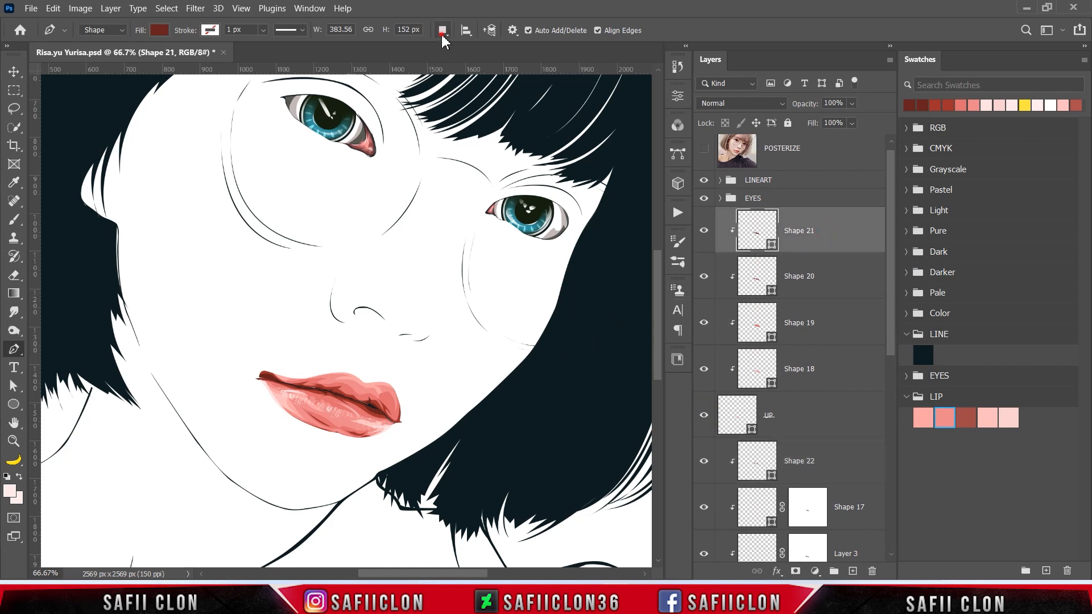
click(703, 149)
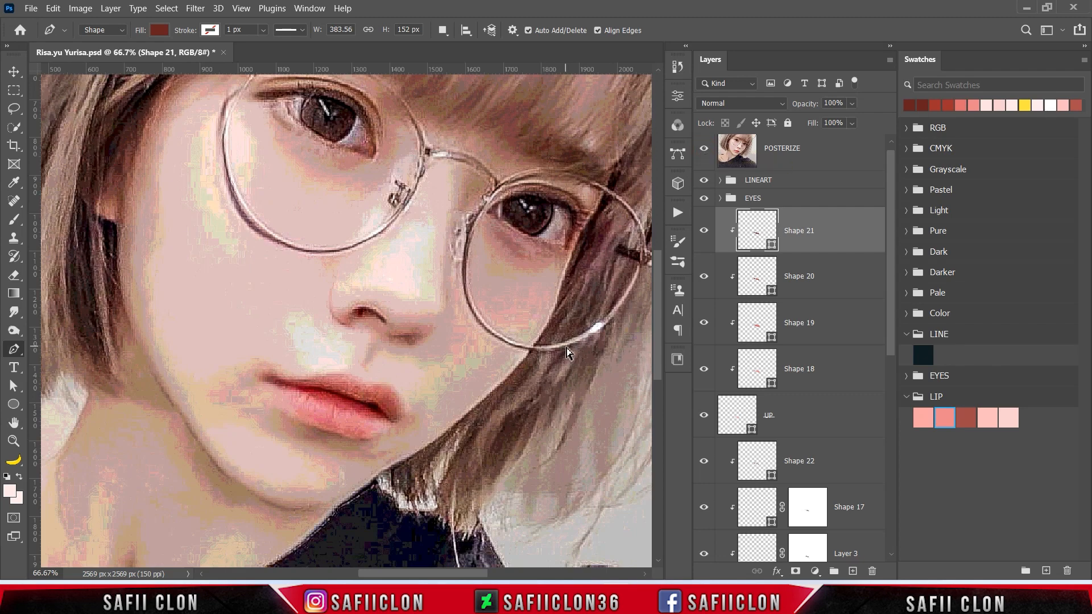
key(ctrl+plus)
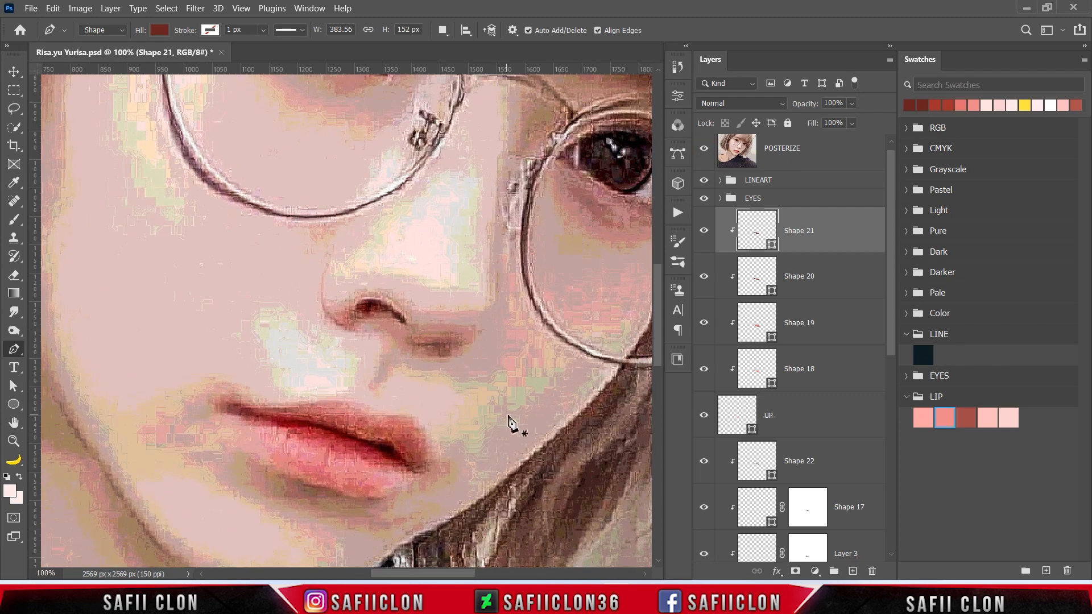
scroll(507, 421, down, 2)
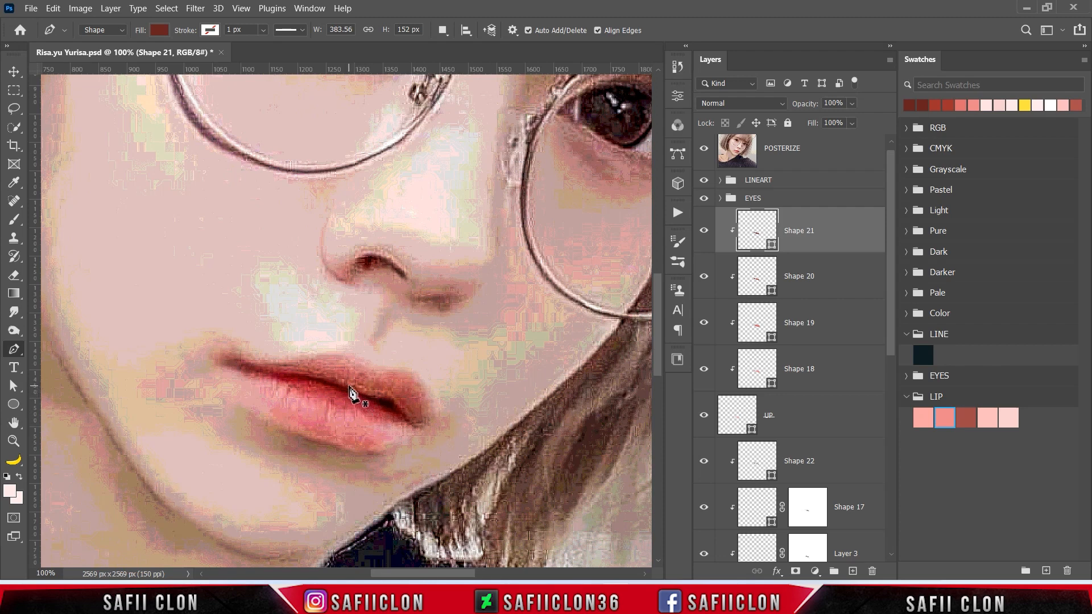
click(282, 370)
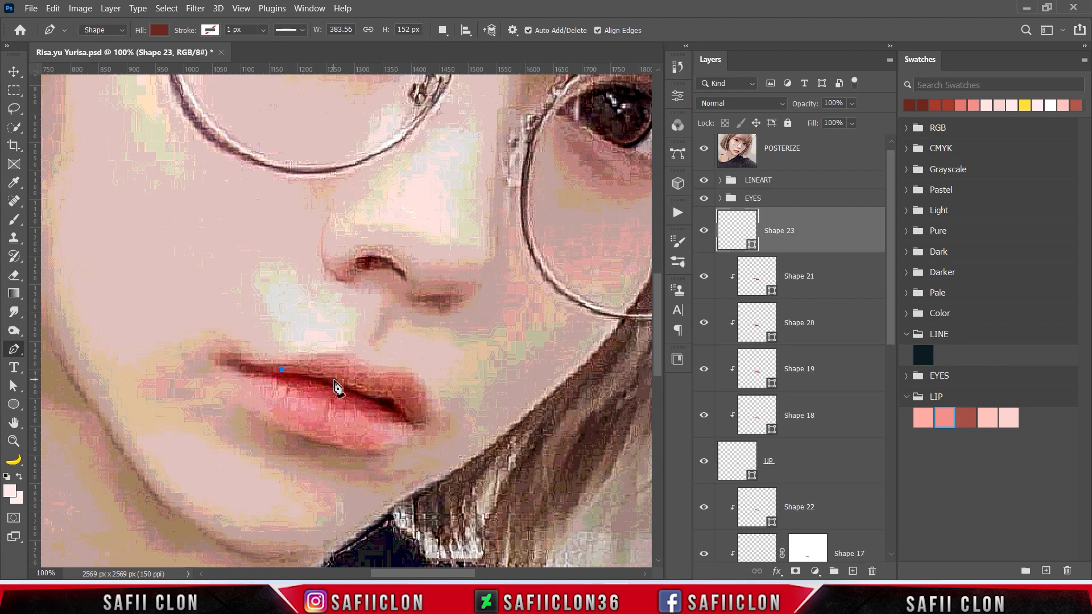
drag(334, 378, 254, 374)
Hide the POSTERIZE reference and set Shape 23's fill to the light pink fourth swatch of the LIP group.
click(704, 149)
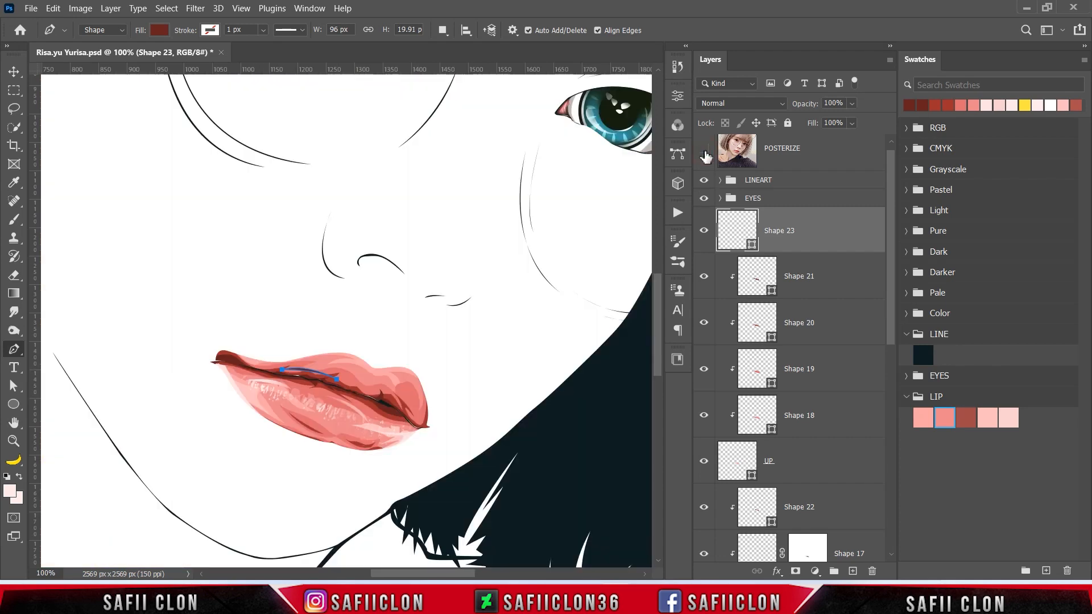
double_click(745, 244)
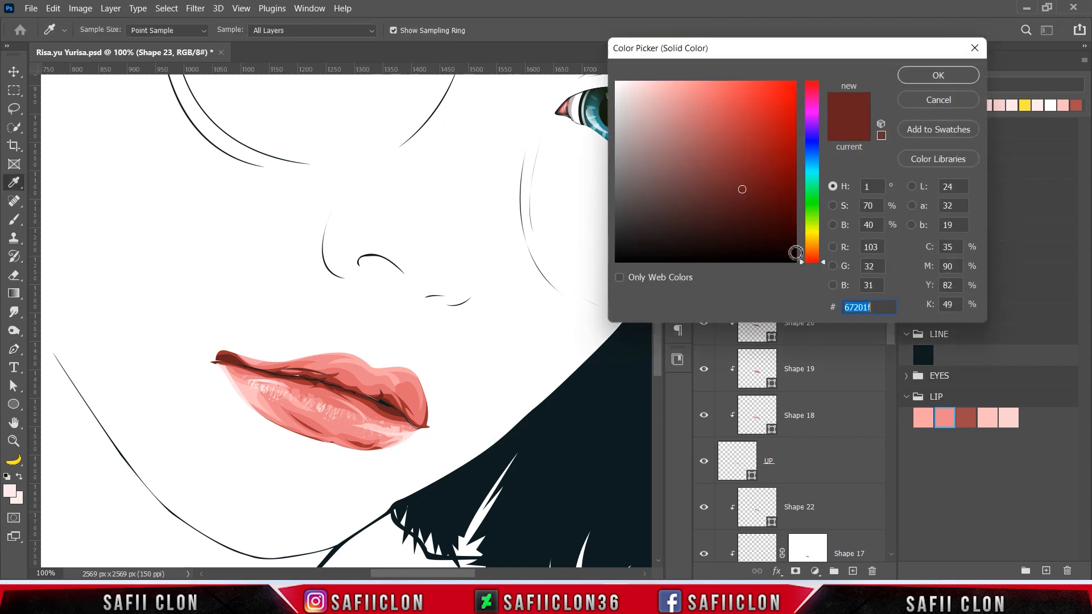
click(999, 414)
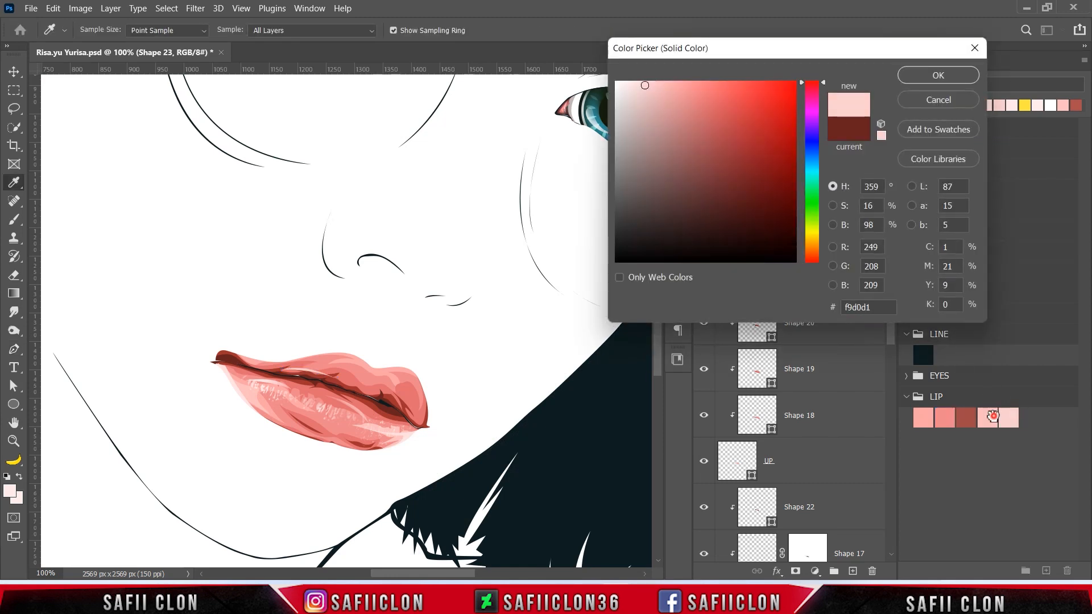
click(908, 75)
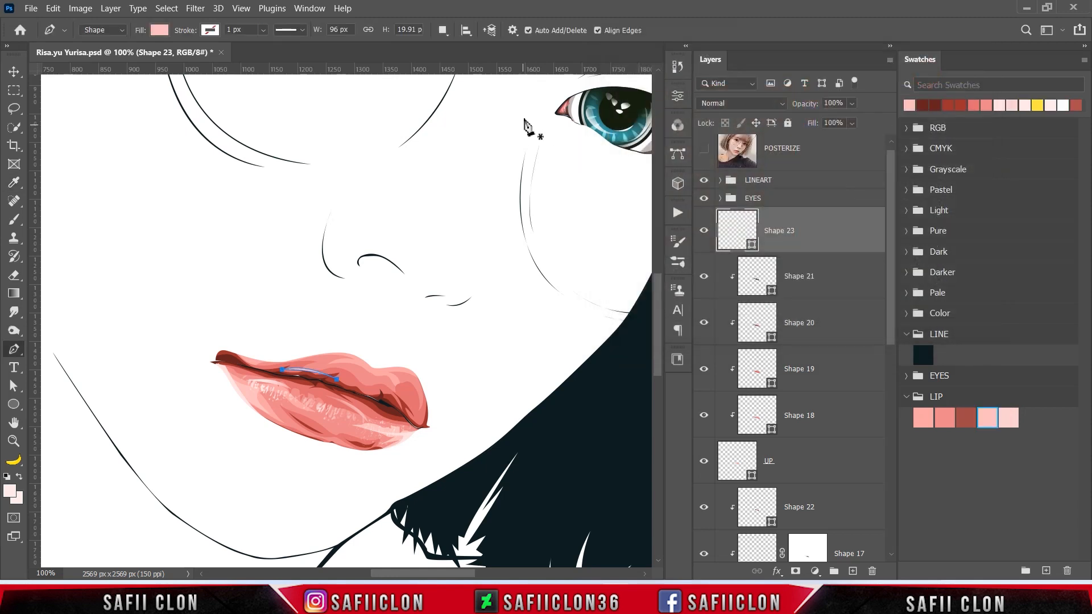
Set the path operation to Combine Shapes and, over the POSTERIZE reference, add a second highlight stretch along the upper lip's mouth line to Shape 23.
click(442, 29)
click(483, 57)
click(705, 149)
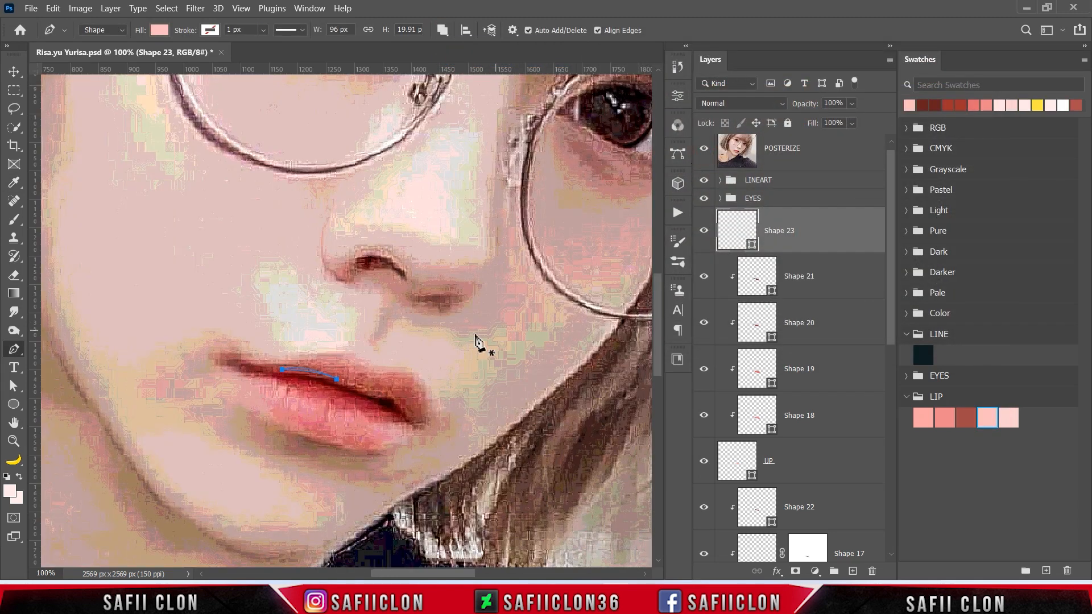
click(344, 378)
drag(345, 383, 379, 391)
Continue Shape 23's mouth-line highlight toward the right mouth corner and bring the path back, making the shape about 217 px wide.
key(ctrl+plus)
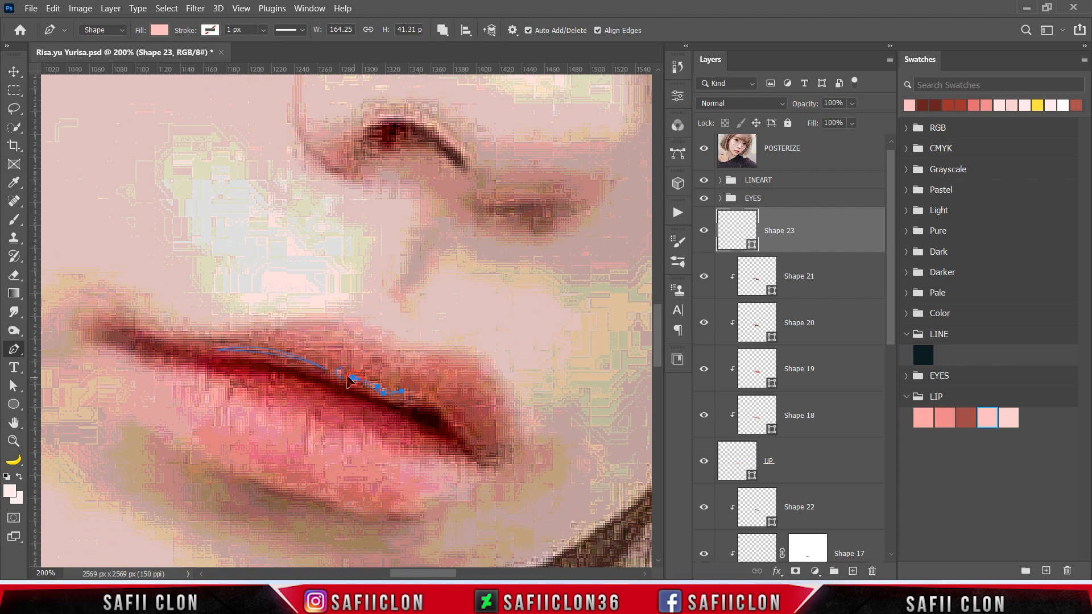
drag(429, 392, 433, 390)
drag(460, 429, 468, 443)
alt+click(461, 430)
click(464, 430)
drag(425, 396, 417, 396)
key(ctrl+minus)
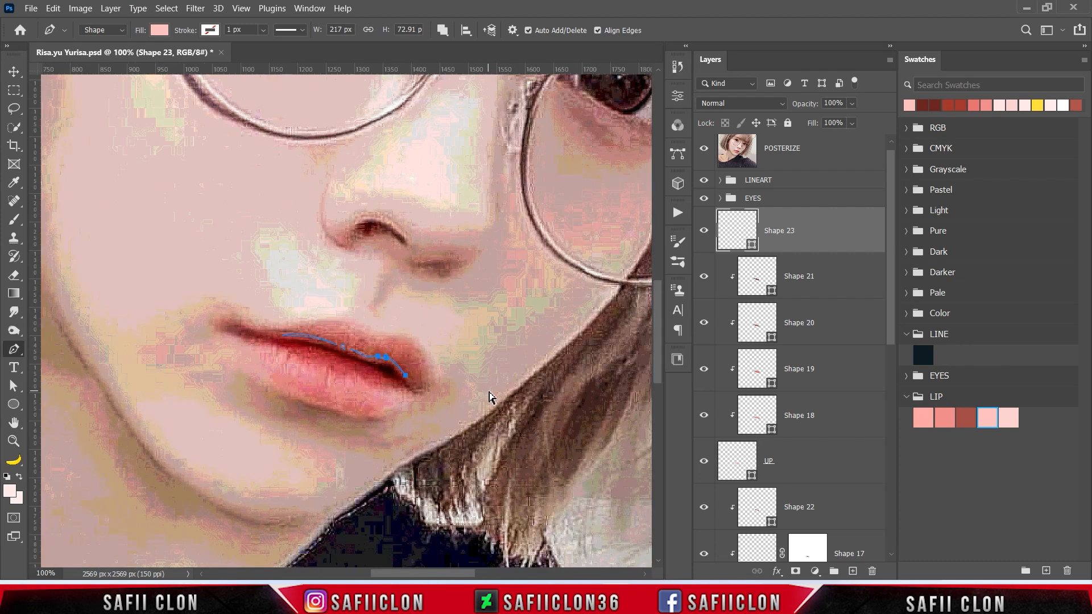
Hide the POSTERIZE reference, clip Shape 23 to the UP layer and deselect its path.
click(703, 150)
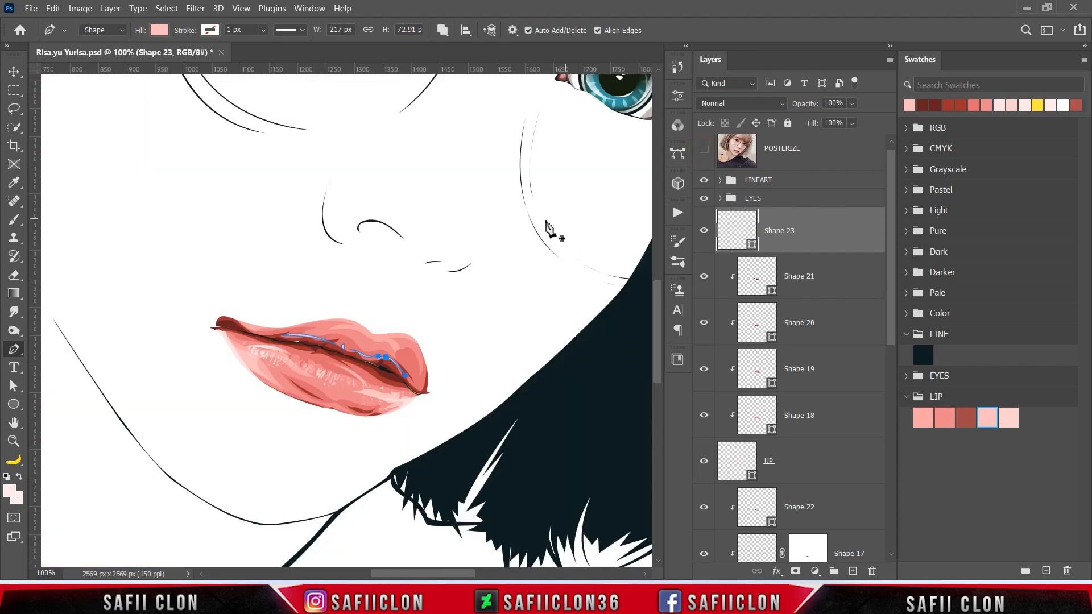
right_click(821, 229)
click(865, 280)
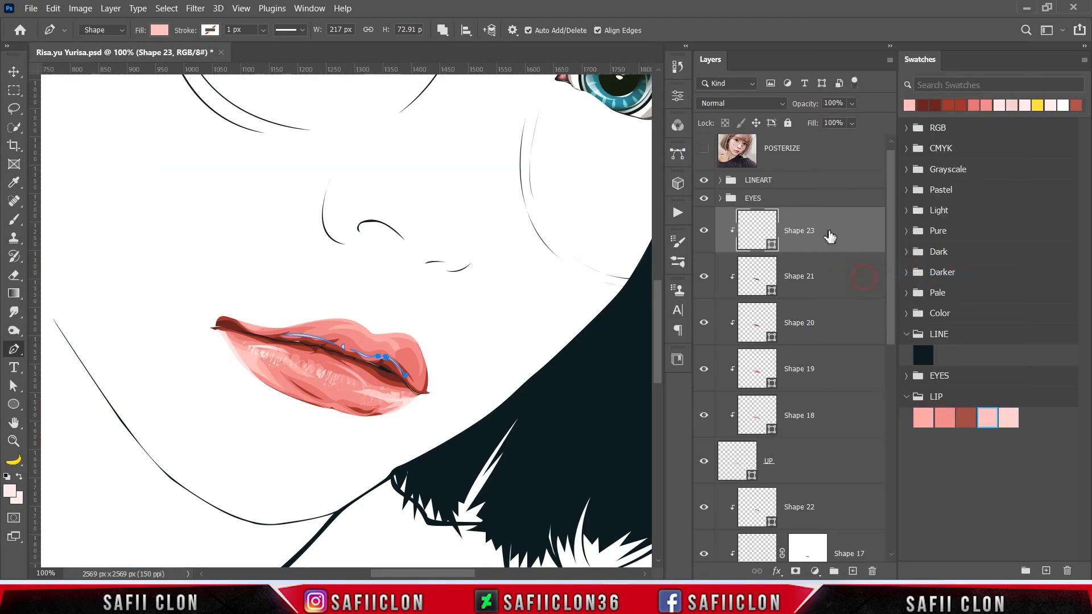
key(Escape)
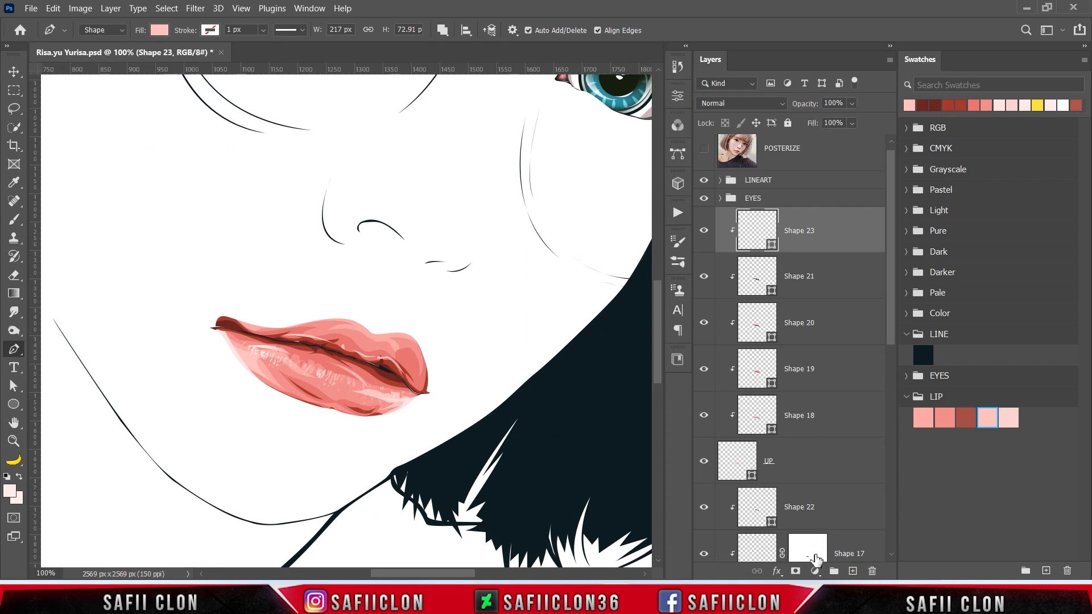
Add a layer mask to Shape 23 and set up the Brush tool with 9% opacity for painting on it.
click(795, 571)
click(809, 228)
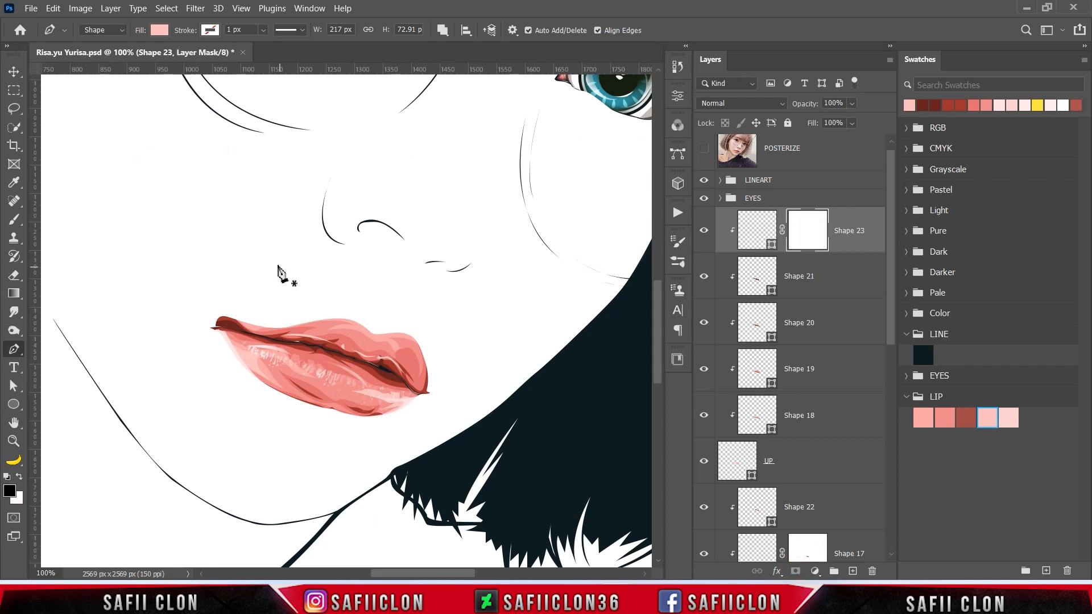
click(14, 218)
click(54, 215)
click(103, 30)
click(103, 30)
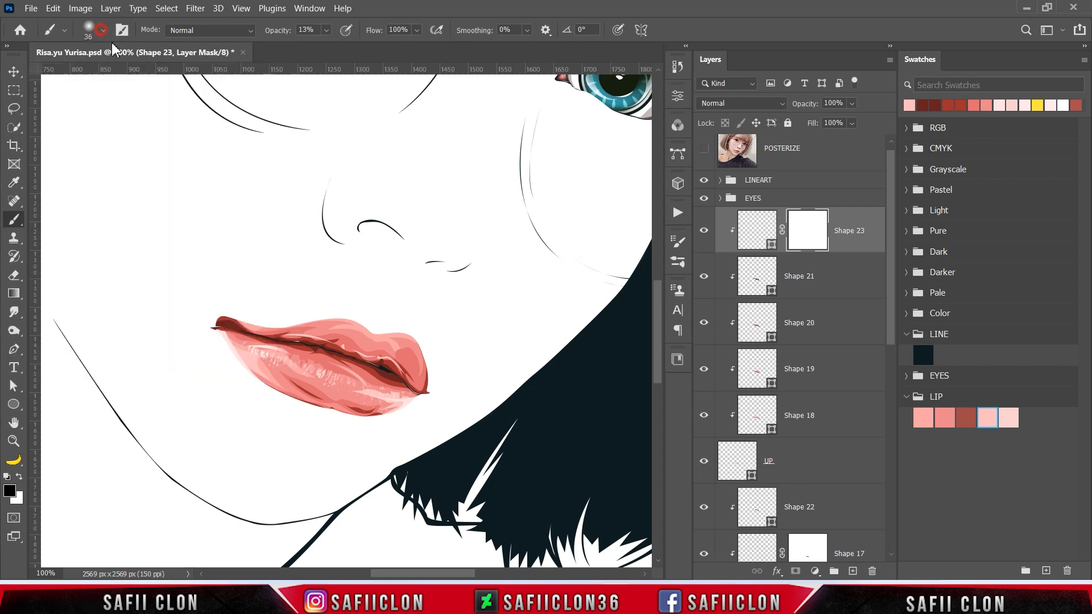
click(327, 30)
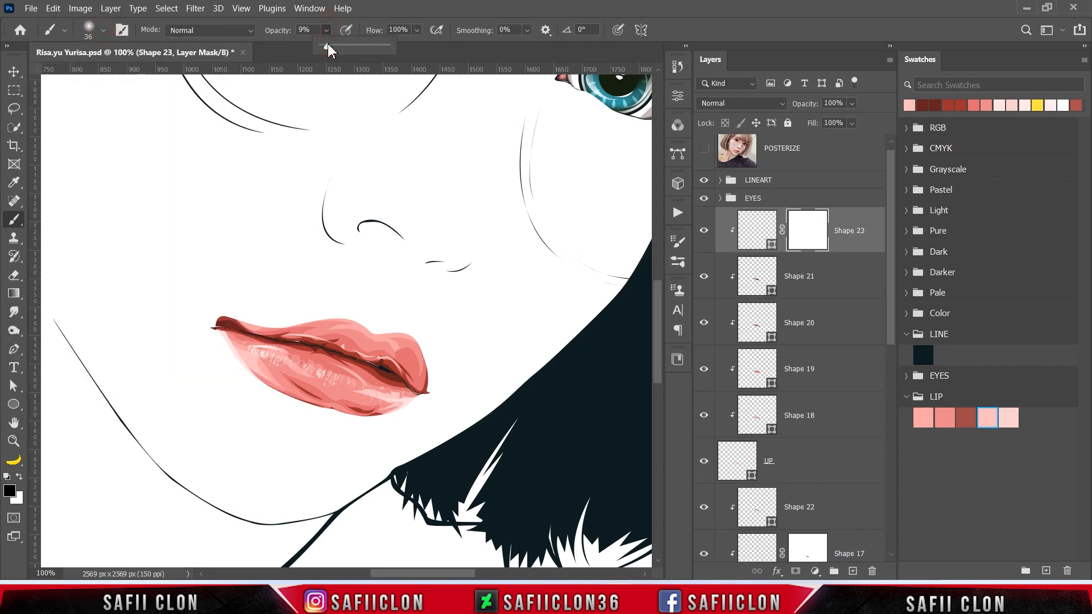
click(329, 30)
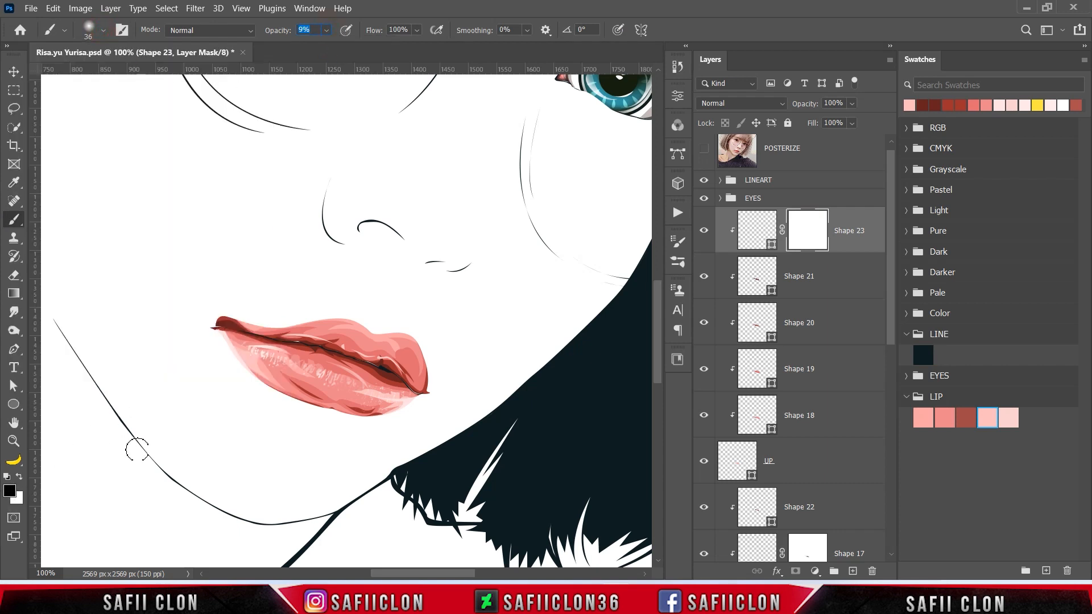
Softly fade Shape 23's highlight with black strokes on its mask along the mouth line, and check the result by switching the layer's visibility.
key(bracketleft)
mouse_move(365, 357)
mouse_down()
mouse_move(315, 333)
mouse_move(340, 333)
mouse_move(327, 348)
mouse_move(416, 381)
mouse_up()
drag(289, 316, 290, 331)
mouse_move(385, 375)
mouse_down()
mouse_move(402, 359)
mouse_move(405, 394)
mouse_up()
click(704, 231)
click(704, 233)
With the Pen tool in Combine Shapes mode, add a closed highlight to Shape 23 that follows the upper lip's upper edge and closes outside it.
click(755, 230)
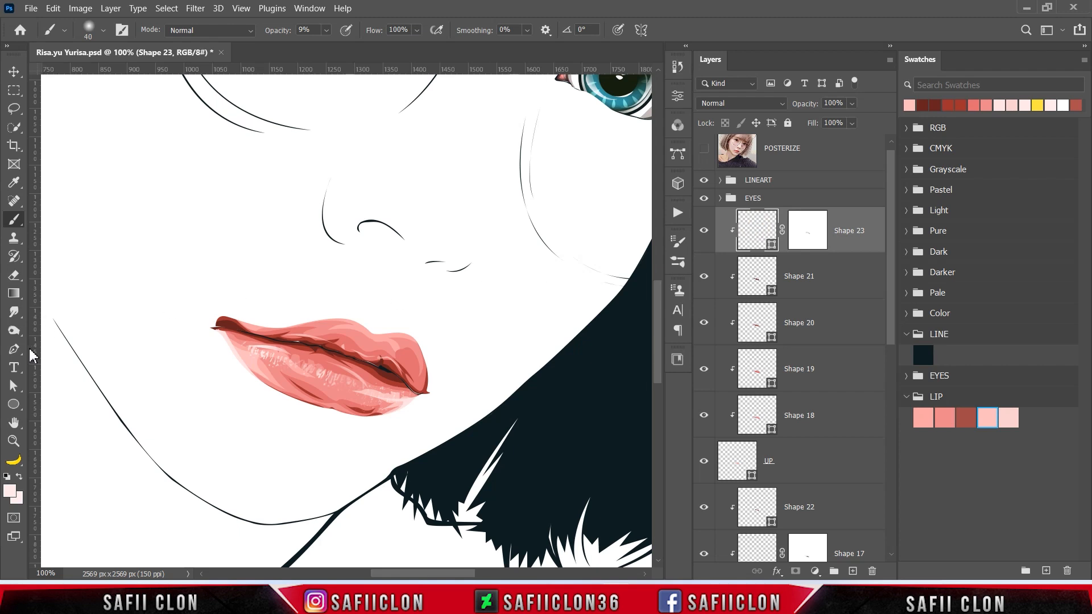
right_click(14, 349)
click(54, 348)
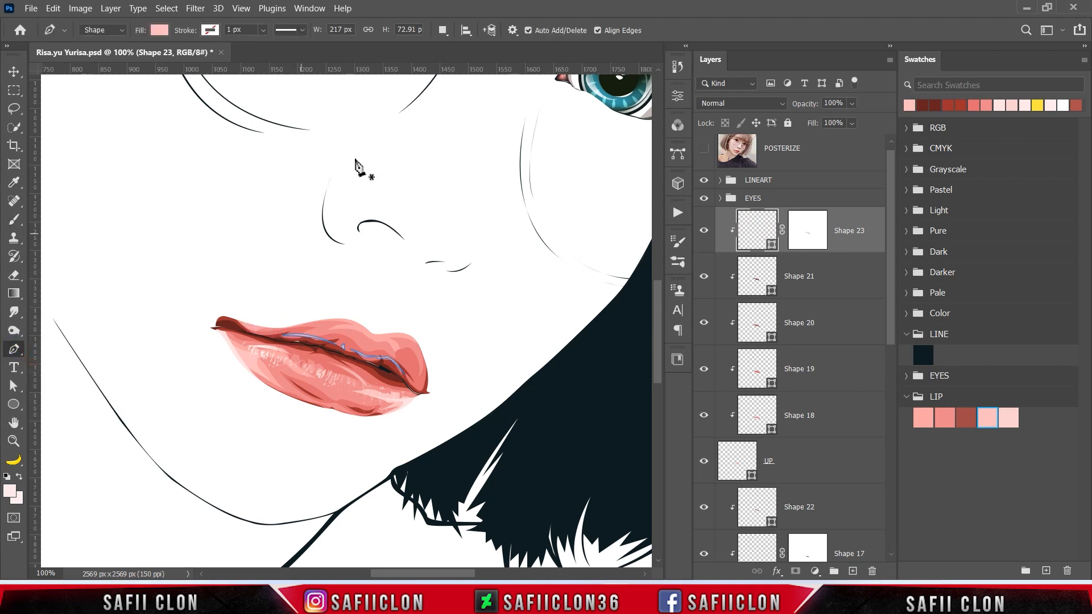
click(442, 31)
click(472, 54)
click(256, 323)
drag(287, 327, 396, 313)
click(427, 367)
drag(339, 296, 304, 300)
click(277, 296)
click(263, 305)
click(257, 323)
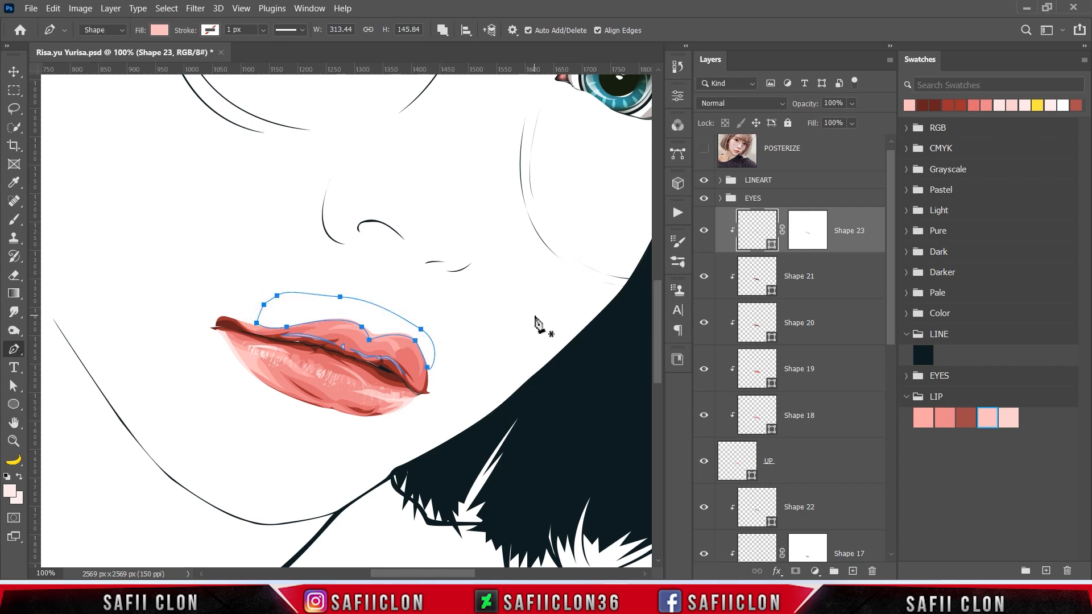
Set the path operation back to New Layer, compare the upper lip with the POSTERIZE reference, and deselect the path.
click(443, 30)
click(458, 47)
drag(891, 162, 889, 149)
click(705, 162)
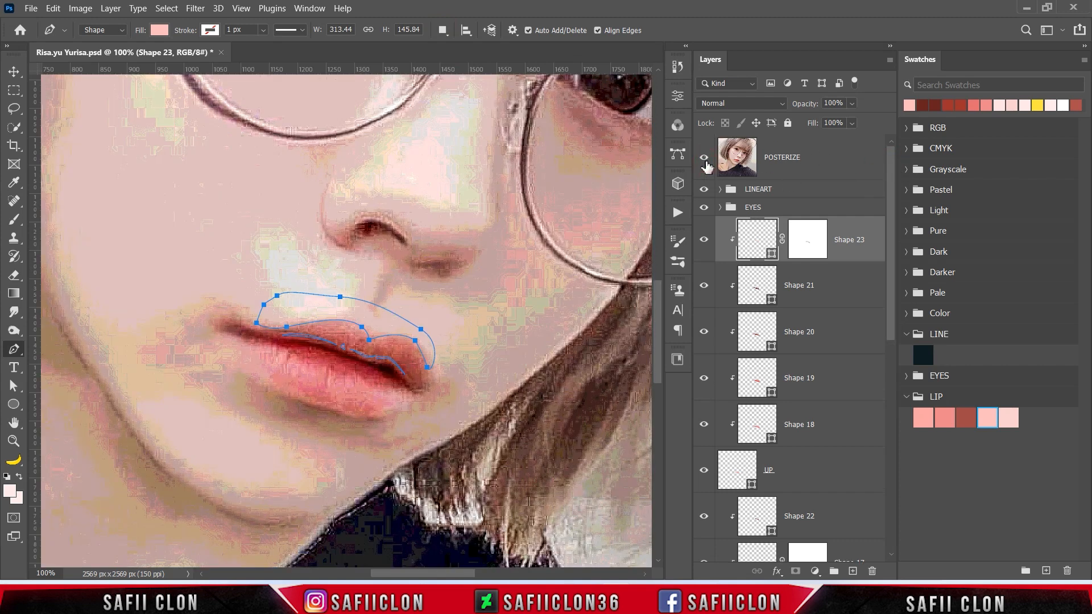
click(705, 164)
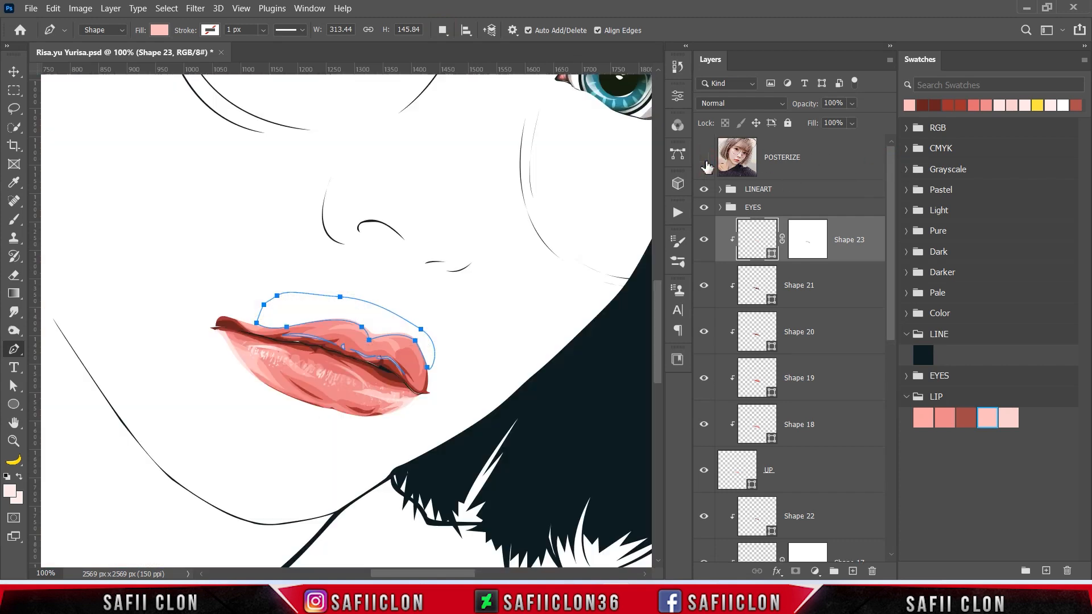
click(706, 163)
click(705, 164)
key(Escape)
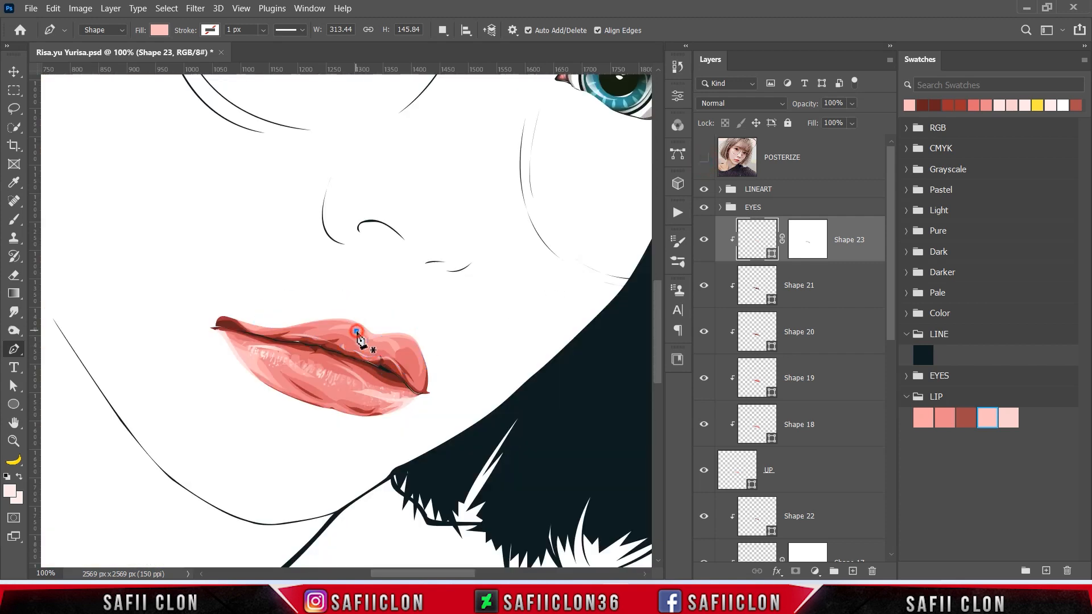
Draw a small highlight sliver about 13 by 18 px on a new layer just below the cupid's bow.
click(357, 330)
click(364, 334)
drag(367, 350, 361, 336)
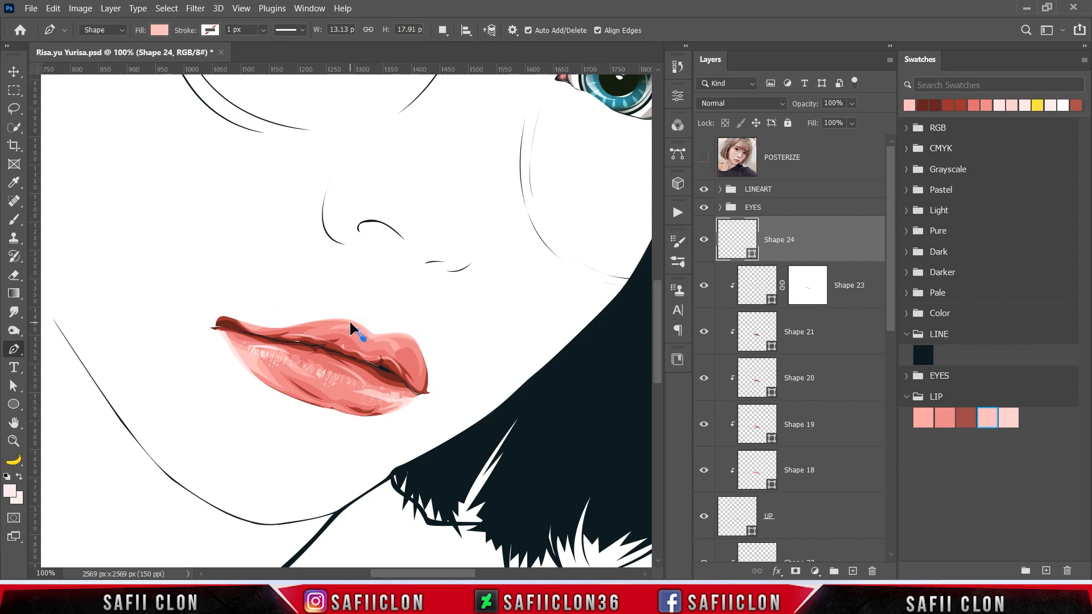
Combine a short curved highlight beside the first sliver into Shape 24, checking its position against the POSTERIZE reference.
click(442, 30)
click(464, 63)
click(373, 345)
drag(388, 340, 396, 341)
alt+click(388, 340)
click(705, 158)
click(704, 158)
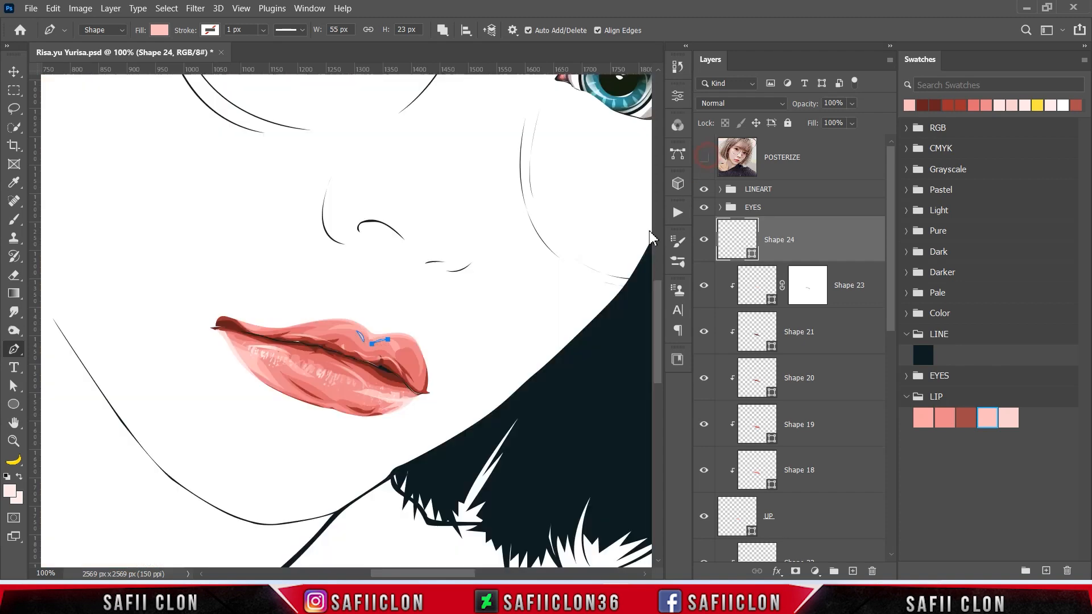
Add a closed highlight around the upper lip's right end to Shape 24 and clip the layer to UP.
click(412, 337)
drag(406, 431, 407, 429)
click(443, 373)
click(424, 324)
click(412, 336)
right_click(809, 239)
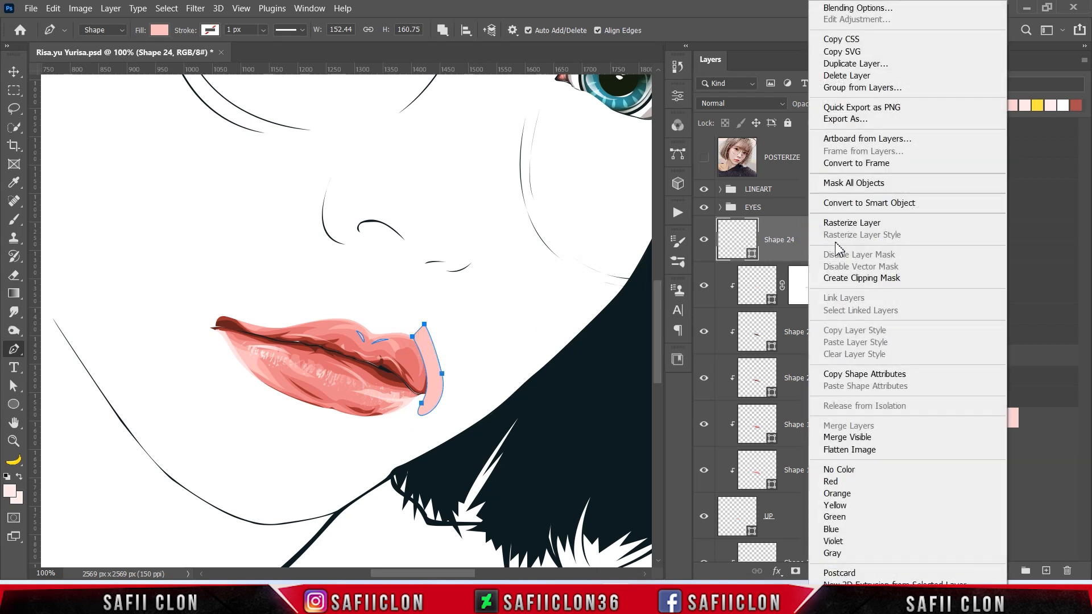
click(846, 275)
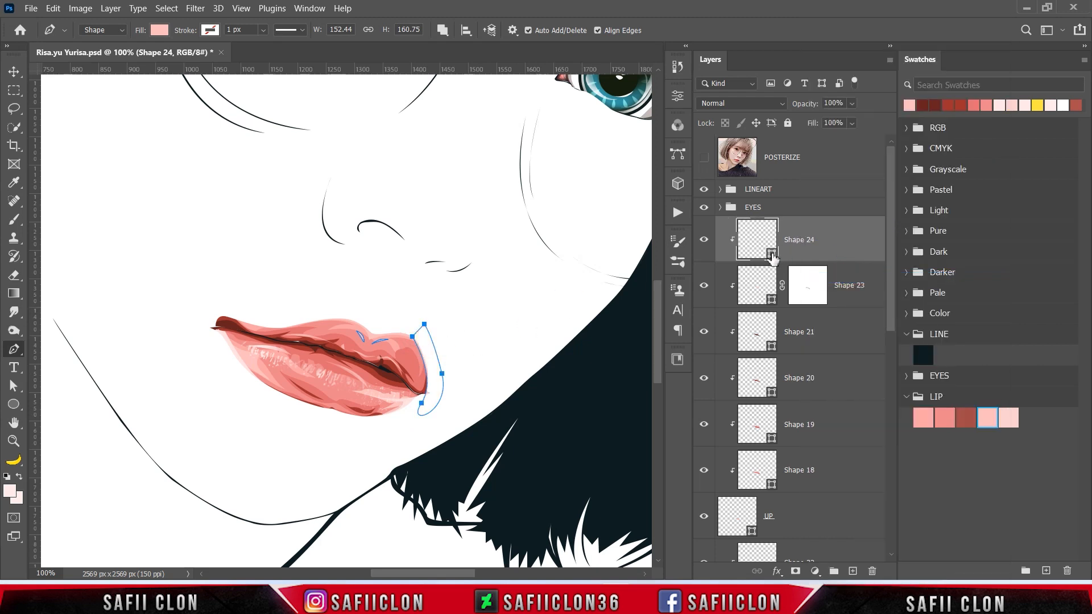
Set Shape 24's fill to very light pink fce5e6, starting from the lightest LIP swatch.
double_click(772, 254)
click(1007, 416)
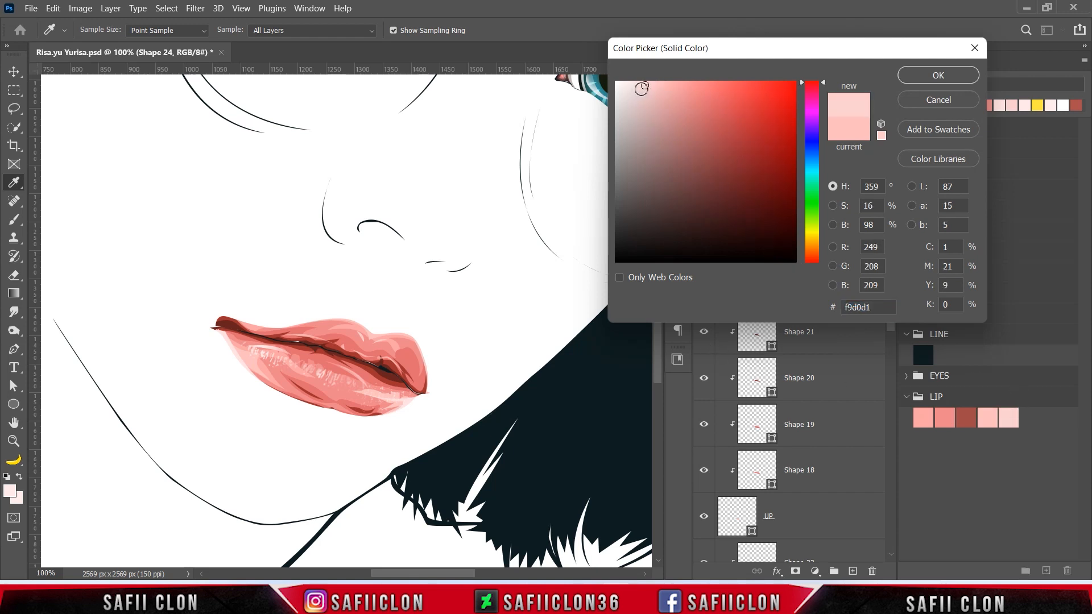
drag(629, 85, 634, 86)
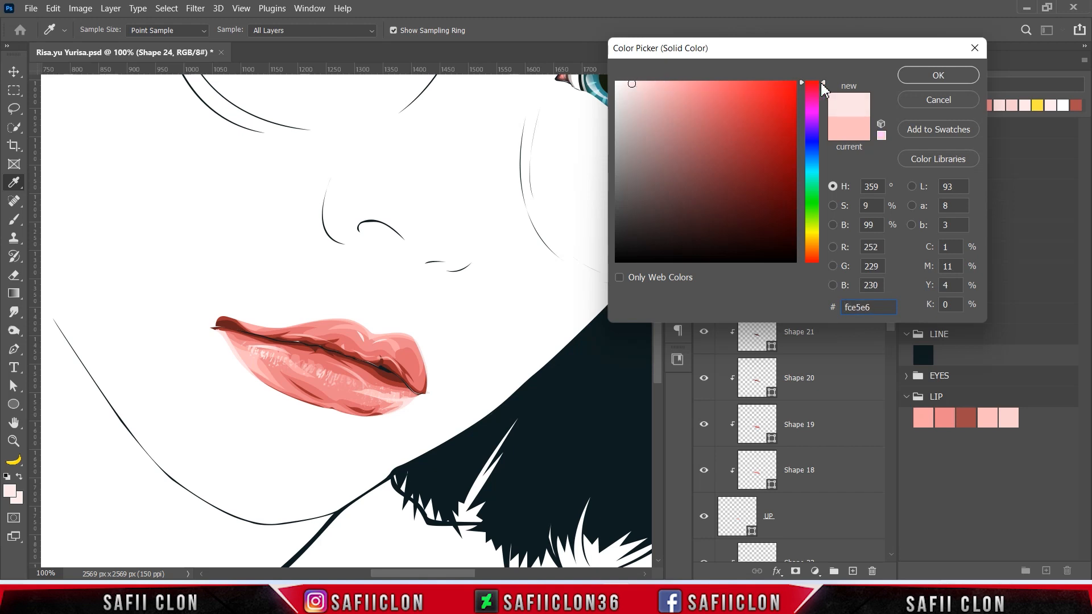
click(913, 78)
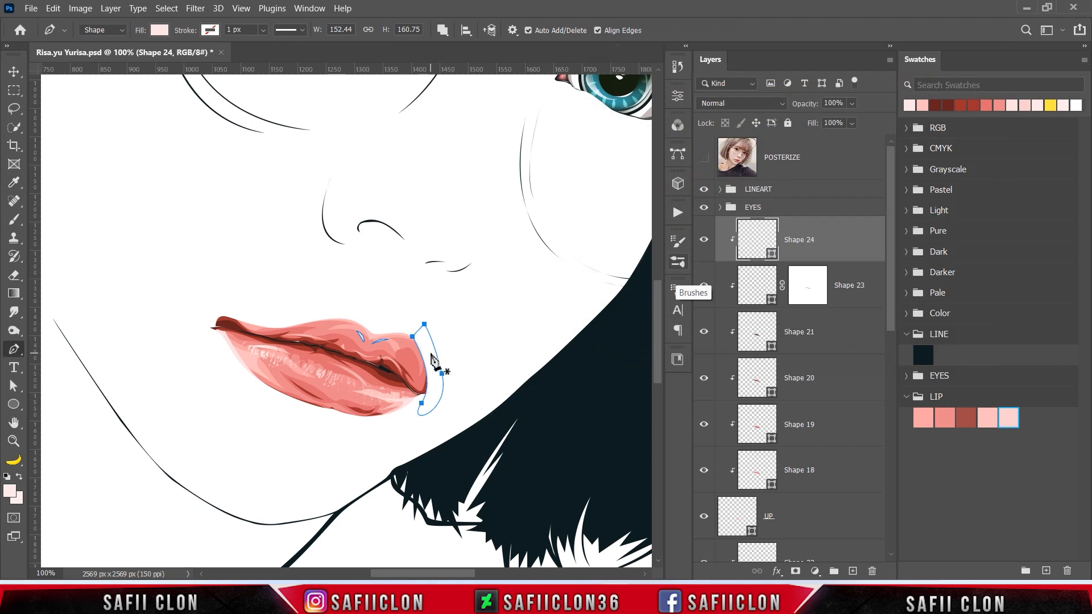
Add highlights to Shape 24 over the upper lip's right peak and along its upper edge left of the cupid's bow.
click(391, 333)
click(408, 310)
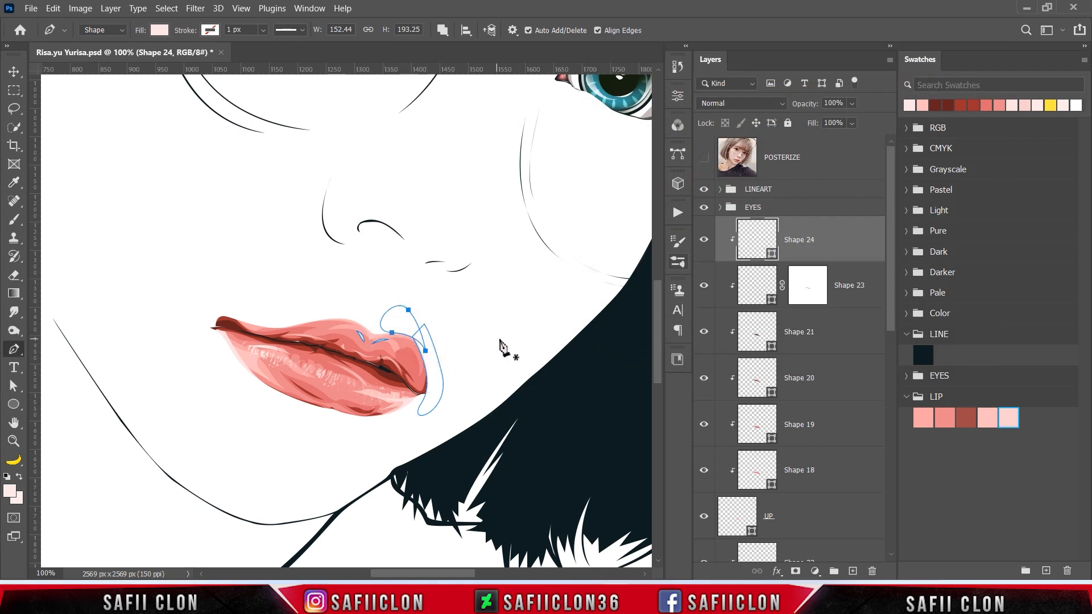
click(338, 324)
drag(301, 327, 269, 334)
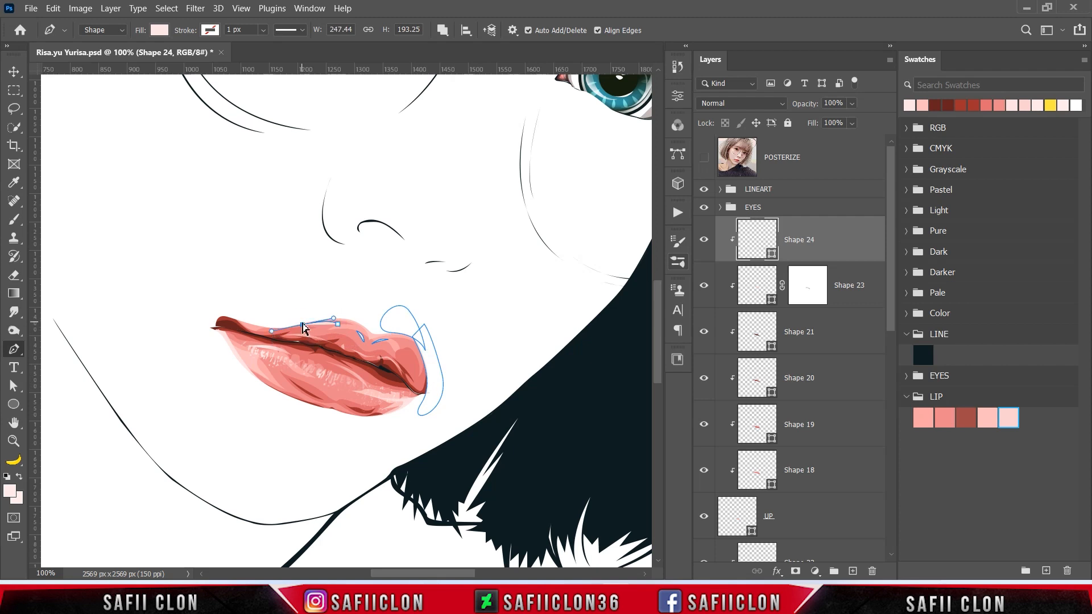
alt+click(299, 327)
drag(337, 324, 350, 330)
Add a thin closed highlight to Shape 24 along the upper lip's edge near the left mouth corner and deselect the path.
click(238, 319)
mouse_move(271, 329)
mouse_down()
mouse_move(283, 329)
mouse_move(228, 311)
mouse_up()
alt+click(271, 329)
click(238, 319)
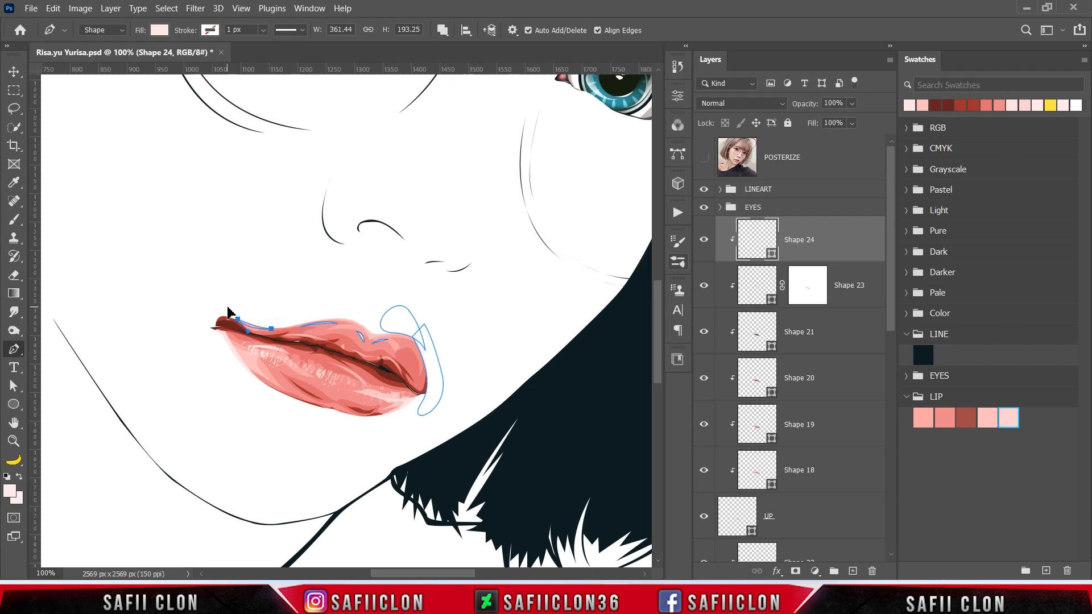
key(Return)
Select the UP layer, show its path points and compare the upper lip outline with the POSTERIZE reference image.
scroll(450, 266, down, 3)
scroll(450, 266, up, 3)
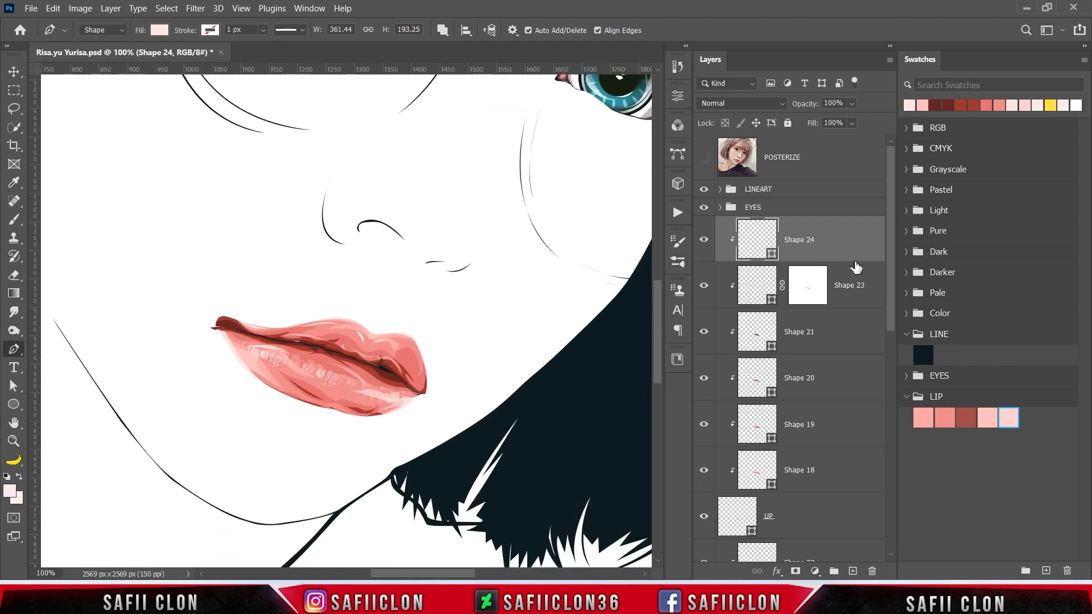
scroll(884, 233, down, 3)
click(703, 419)
click(704, 419)
click(829, 424)
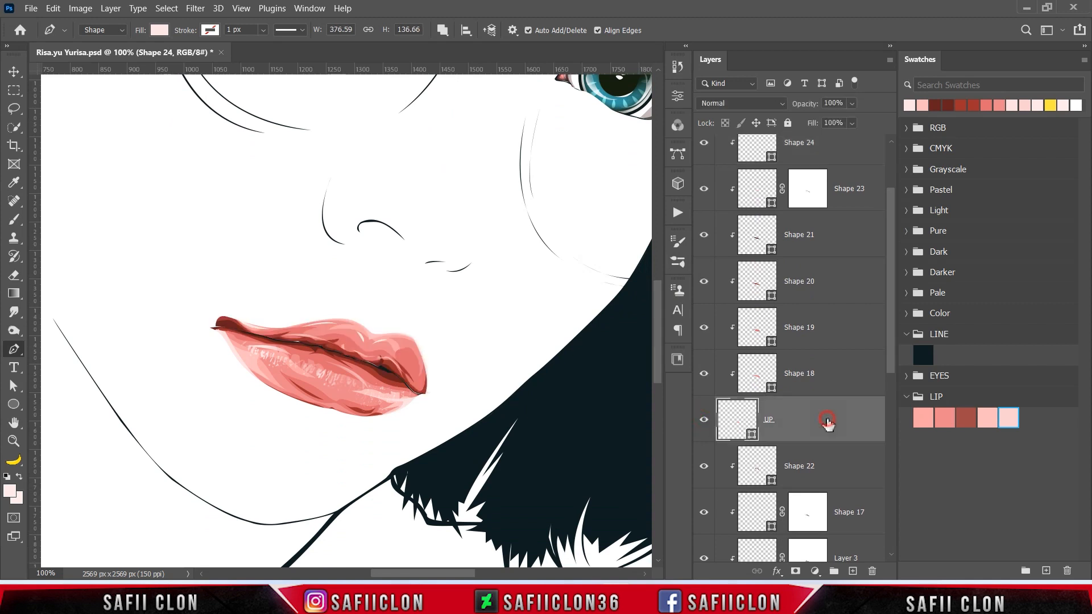
key(ctrl+h)
scroll(879, 287, up, 3)
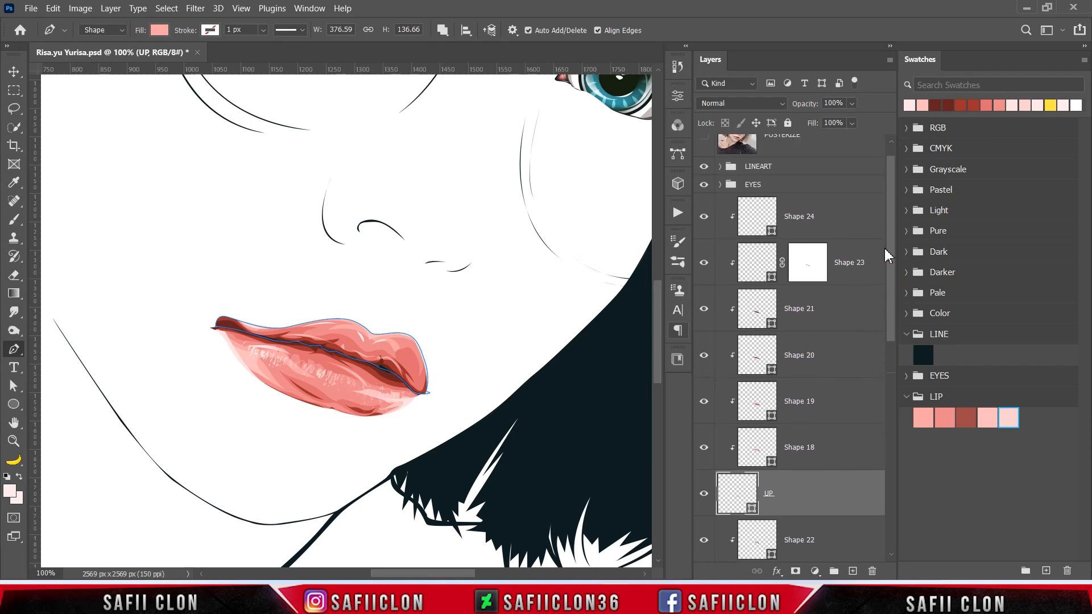
click(704, 146)
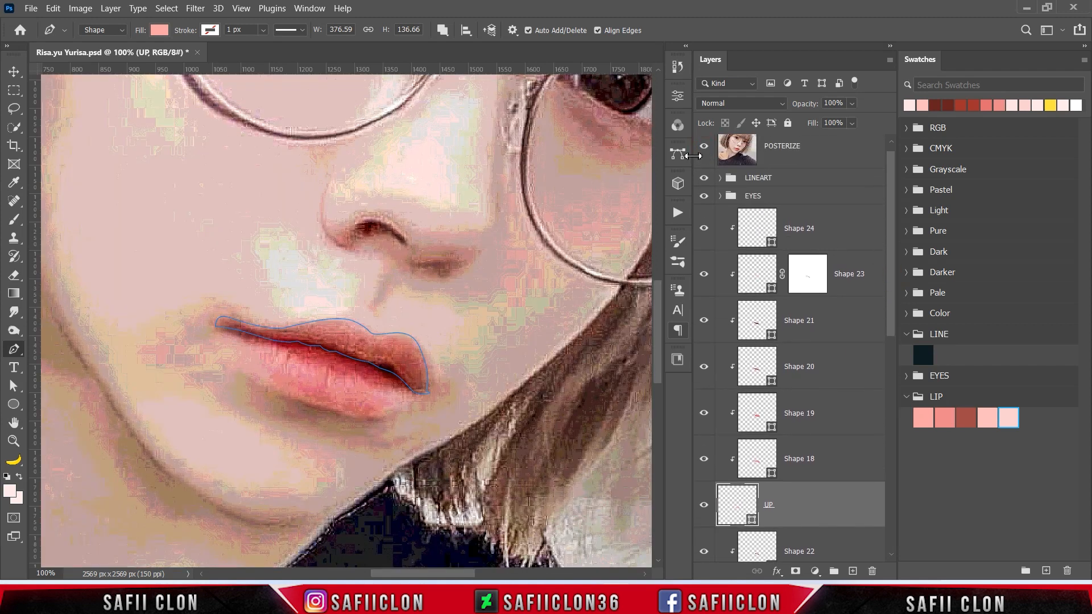
click(222, 322)
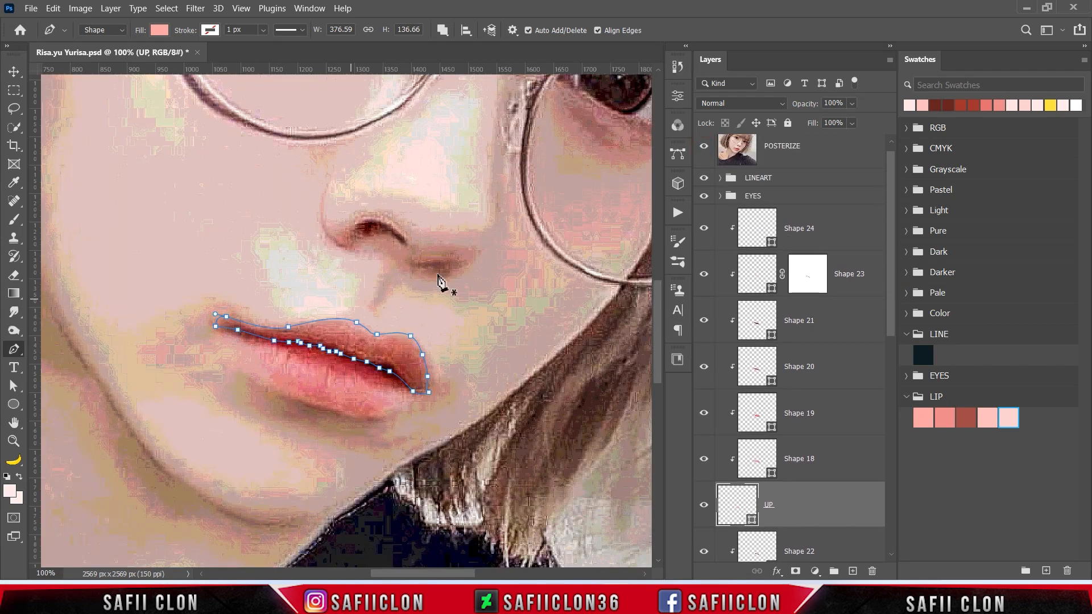
click(703, 147)
Reshape the UP path by slimming the left mouth corner and smoothing the upper edge just beside it.
drag(228, 322, 247, 333)
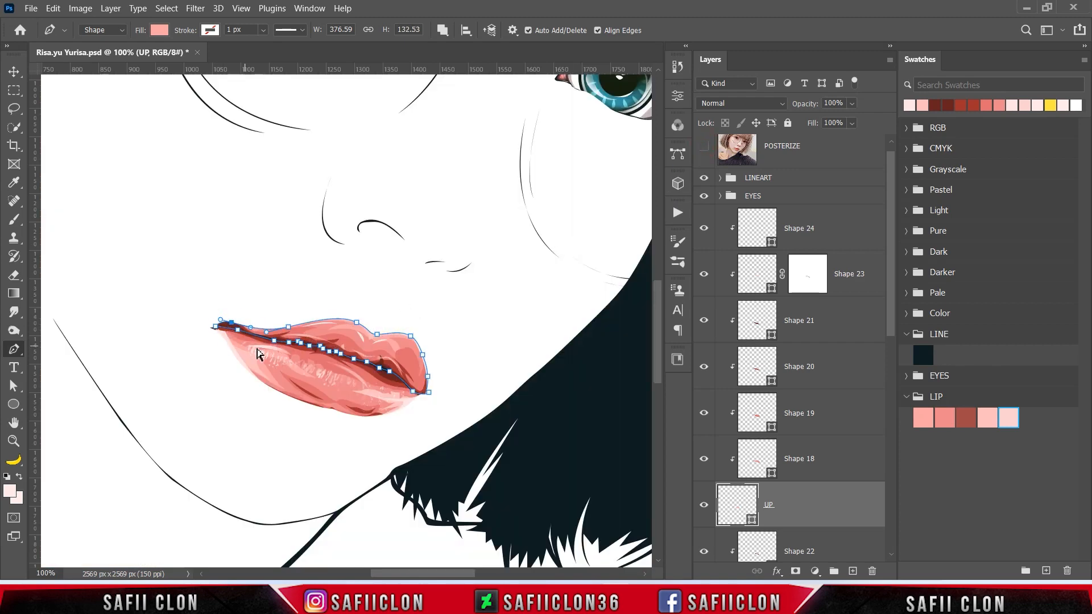
ctrl+click(283, 299)
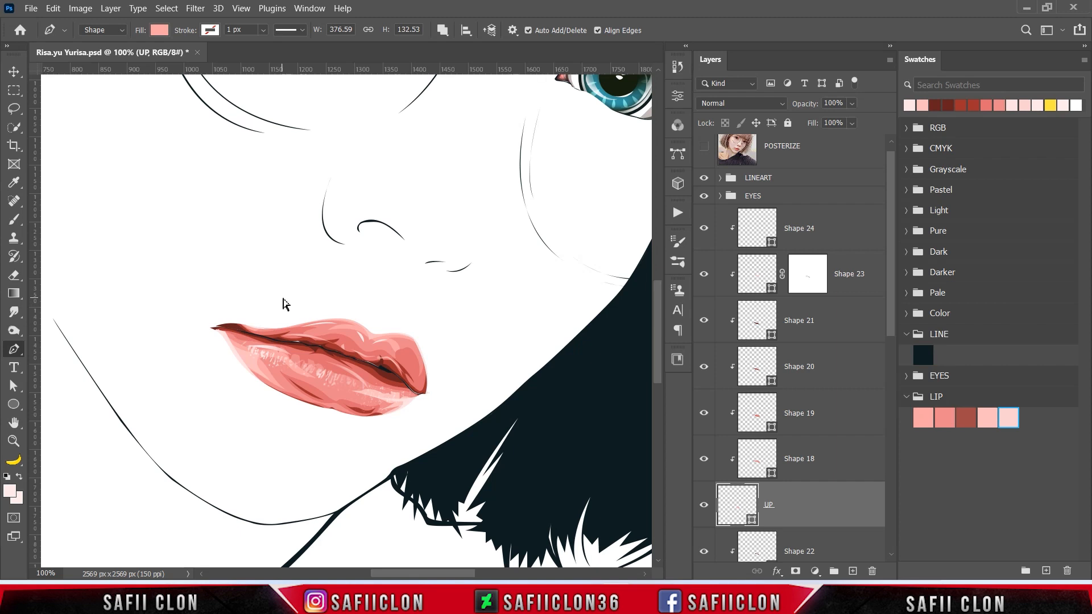
ctrl+click(286, 329)
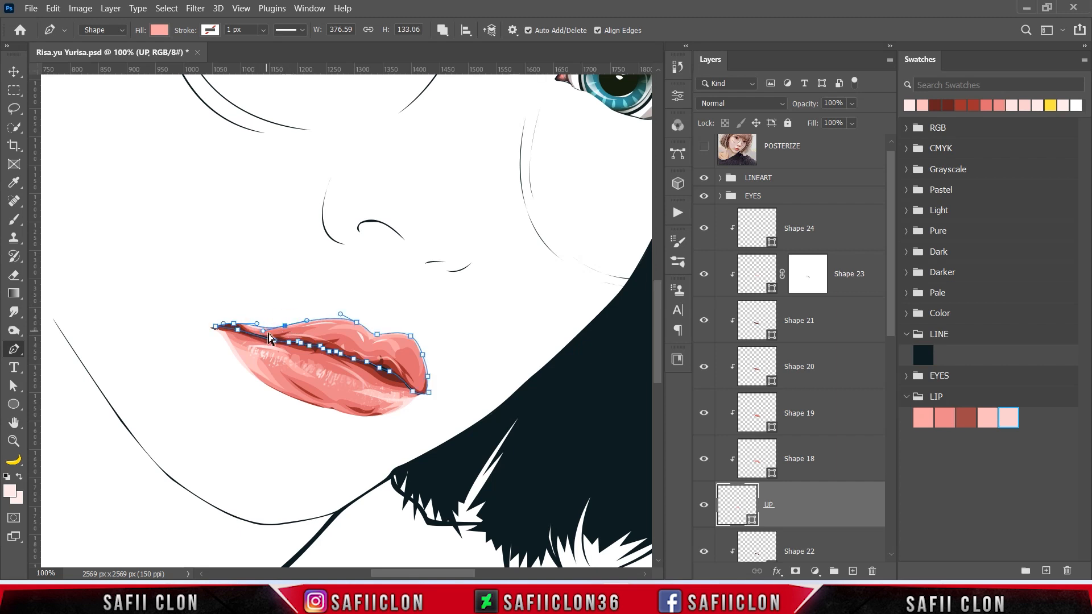
drag(285, 326, 284, 322)
ctrl+click(347, 293)
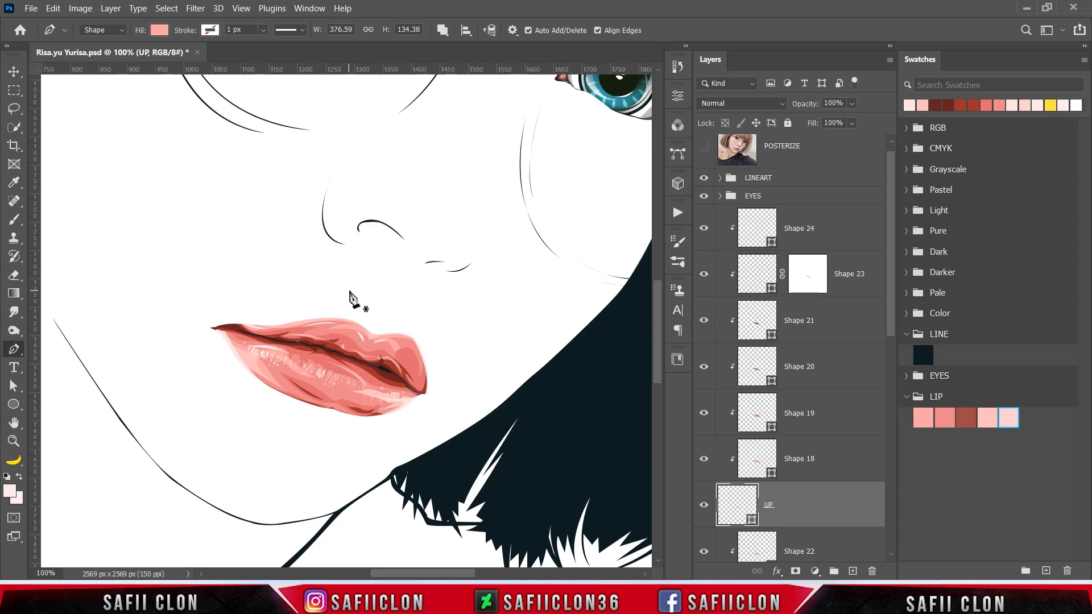
Group all lip layers from Shape 24 down to DOWN into a new group named LIP.
scroll(349, 296, down, 4)
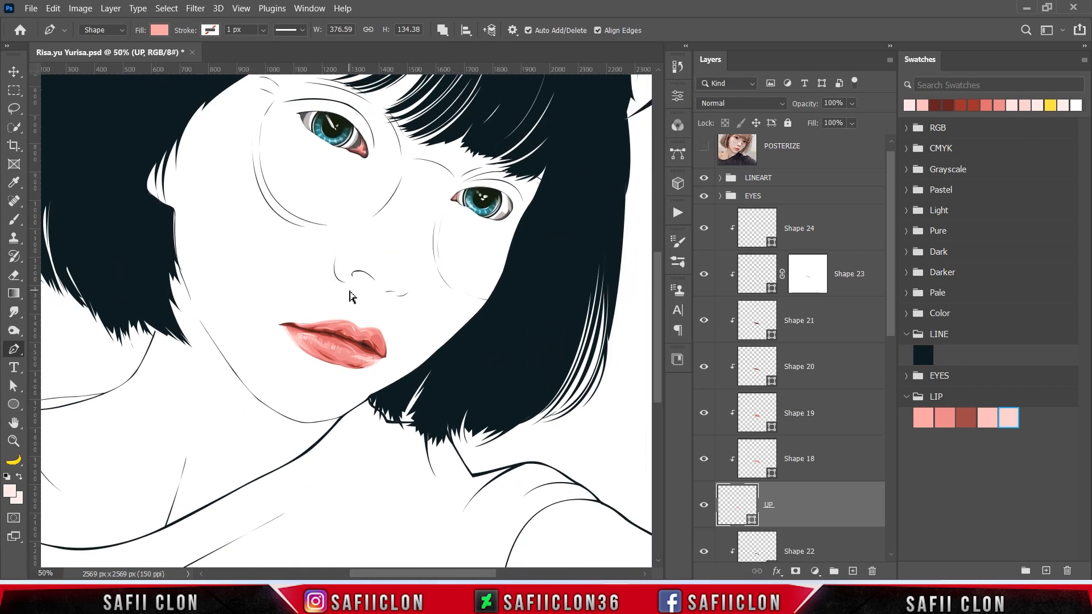
scroll(351, 296, down, 1)
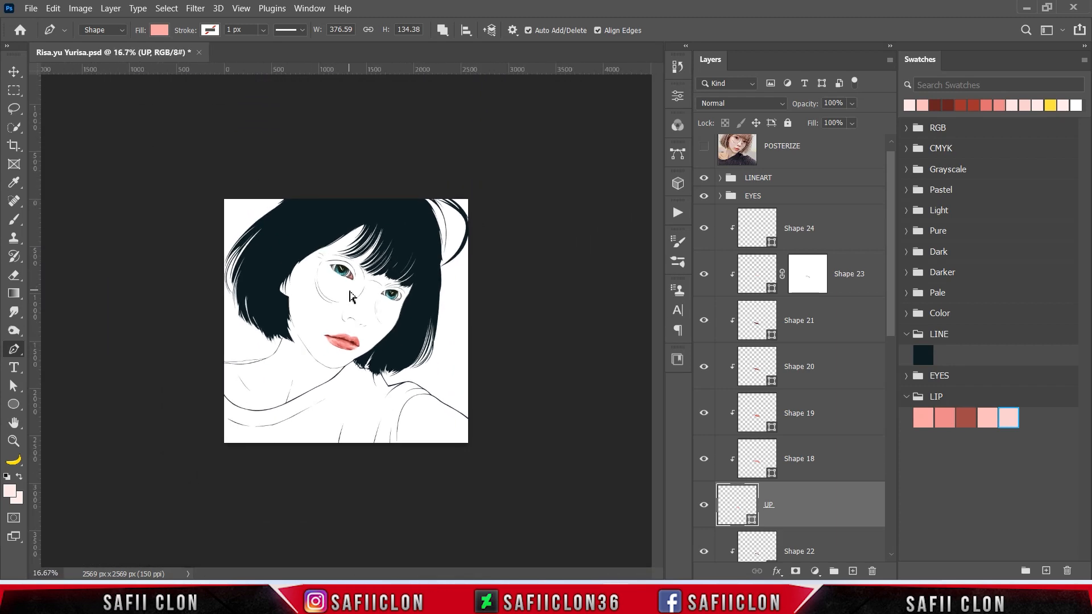
scroll(351, 296, up, 2)
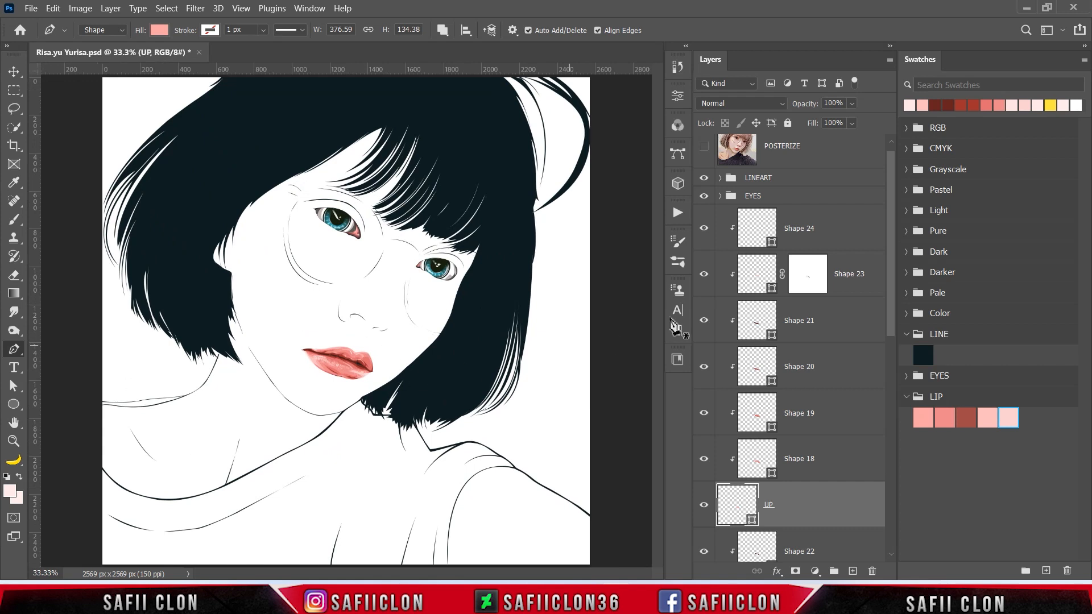
click(842, 227)
drag(890, 216, 897, 448)
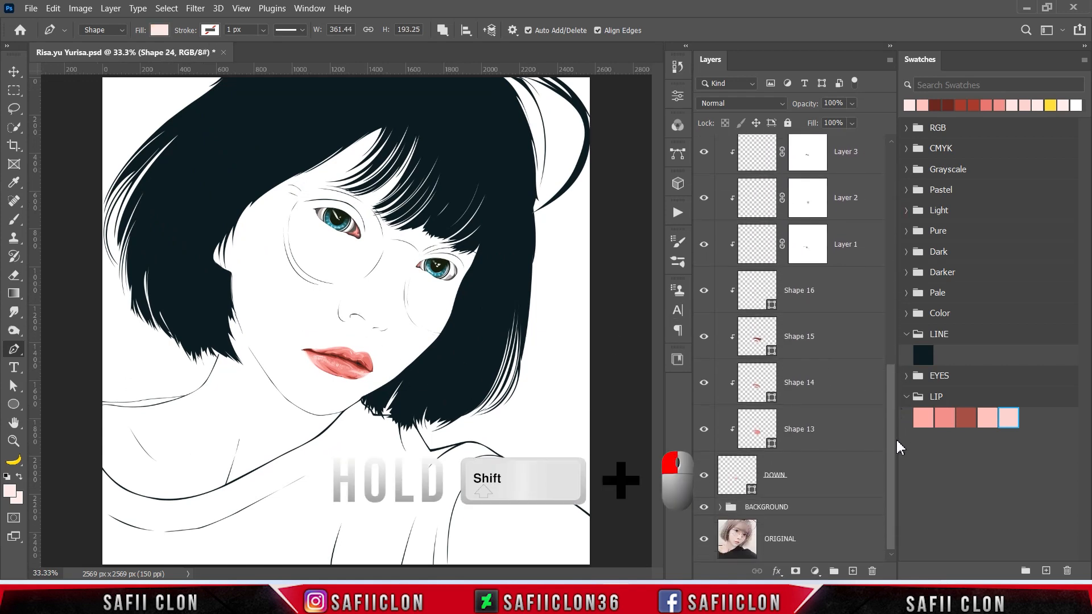
shift+click(834, 476)
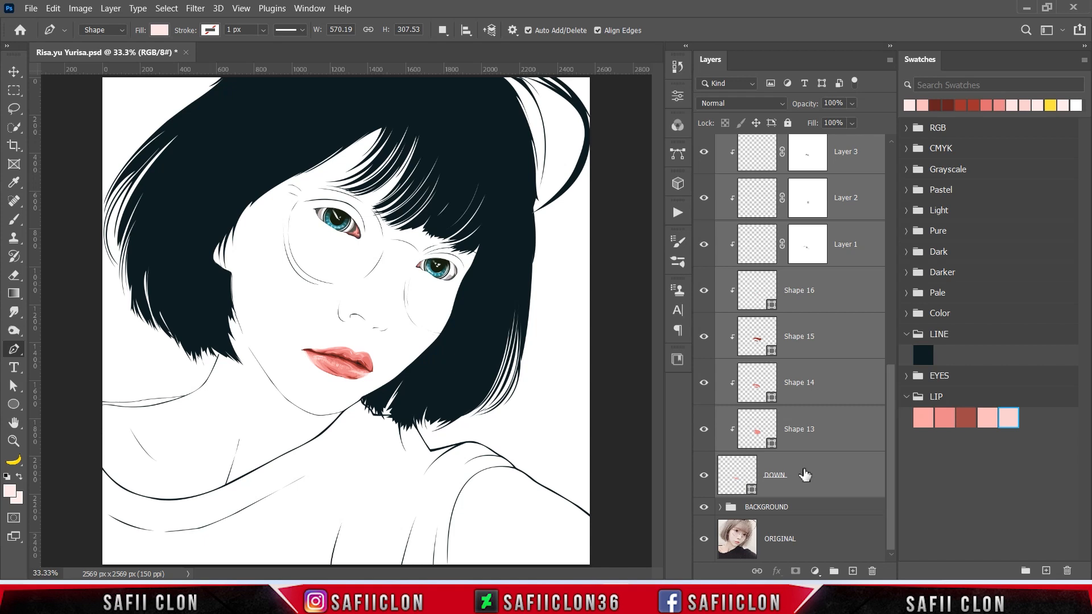
right_click(805, 474)
click(857, 87)
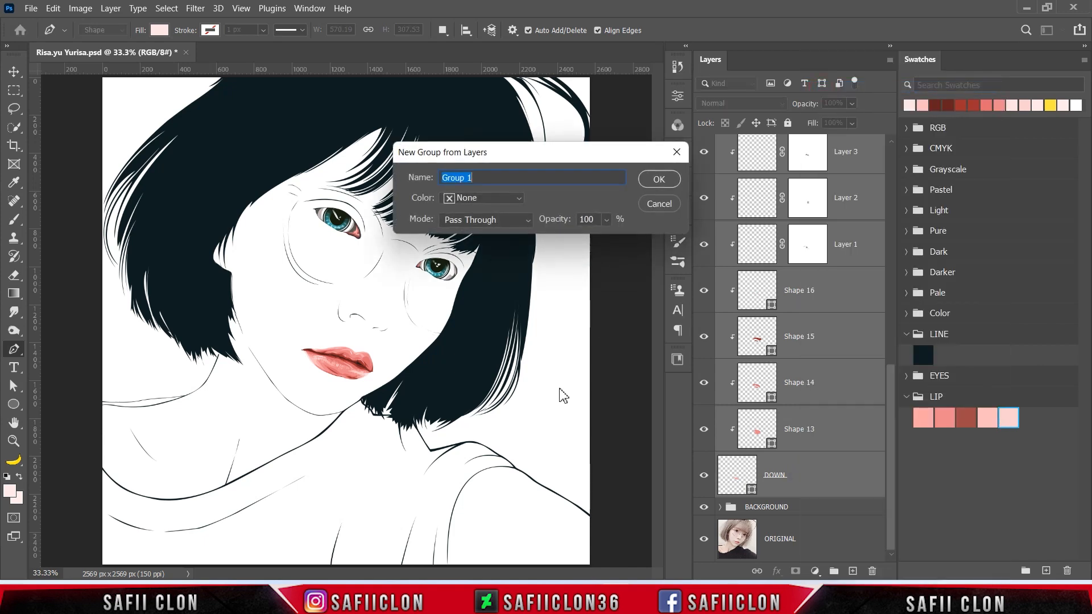
text(LIP)
click(646, 177)
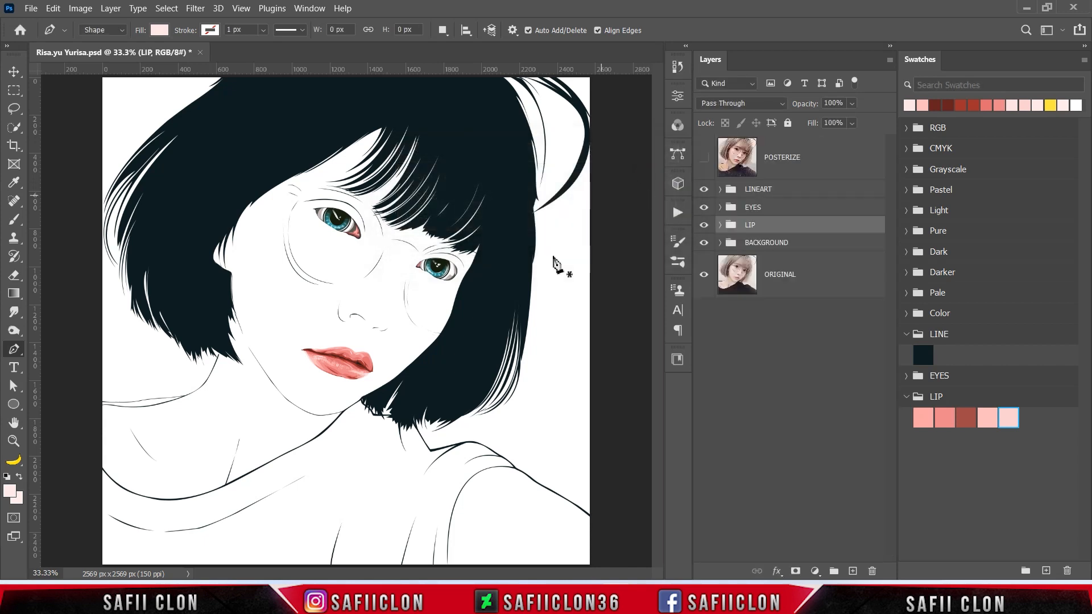
Compare the portrait with and without the LIP group and examine the finished lips at several magnifications.
click(704, 225)
click(704, 225)
click(704, 226)
click(705, 225)
key(ctrl+plus)
key(ctrl+plus)
key(ctrl+minus)
key(ctrl+minus)
key(ctrl+minus)
key(ctrl+minus)
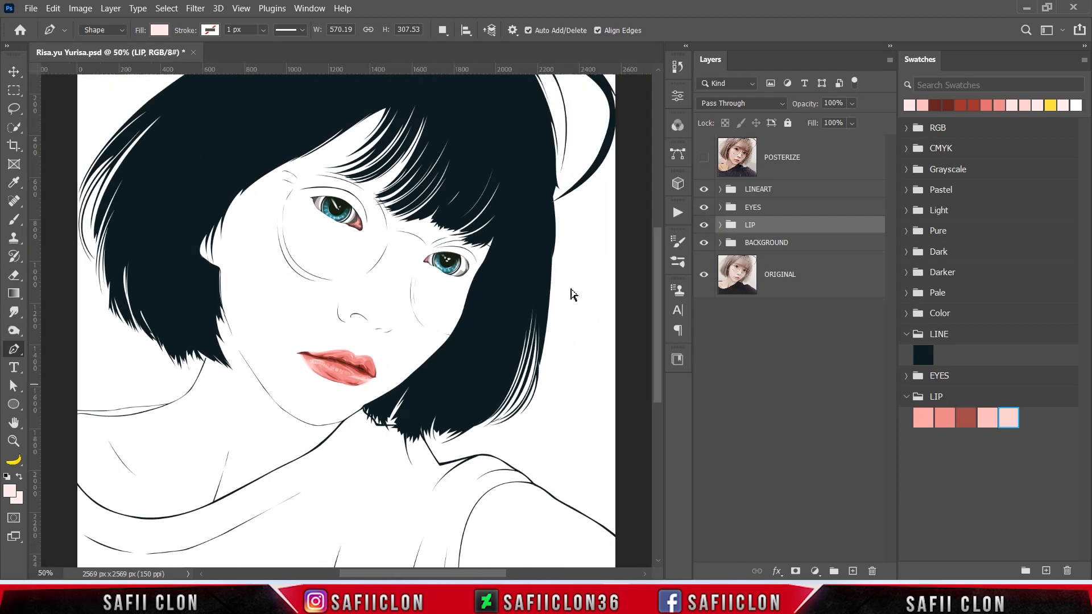
Save the portrait document with the grouped lip layers.
key(ctrl+plus)
key(ctrl+plus)
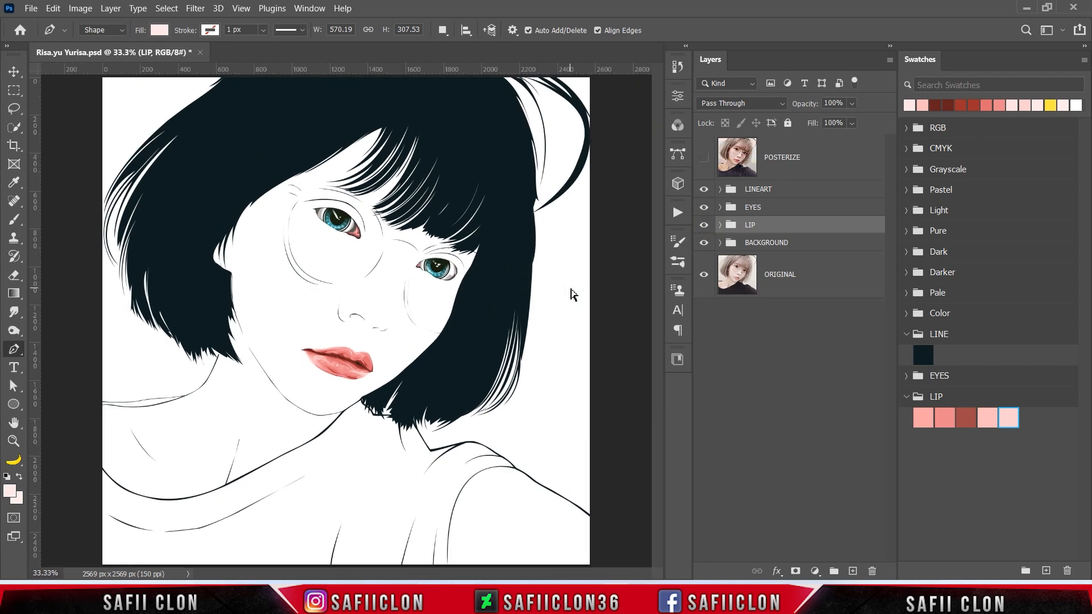
key(ctrl+minus)
key(ctrl+s)
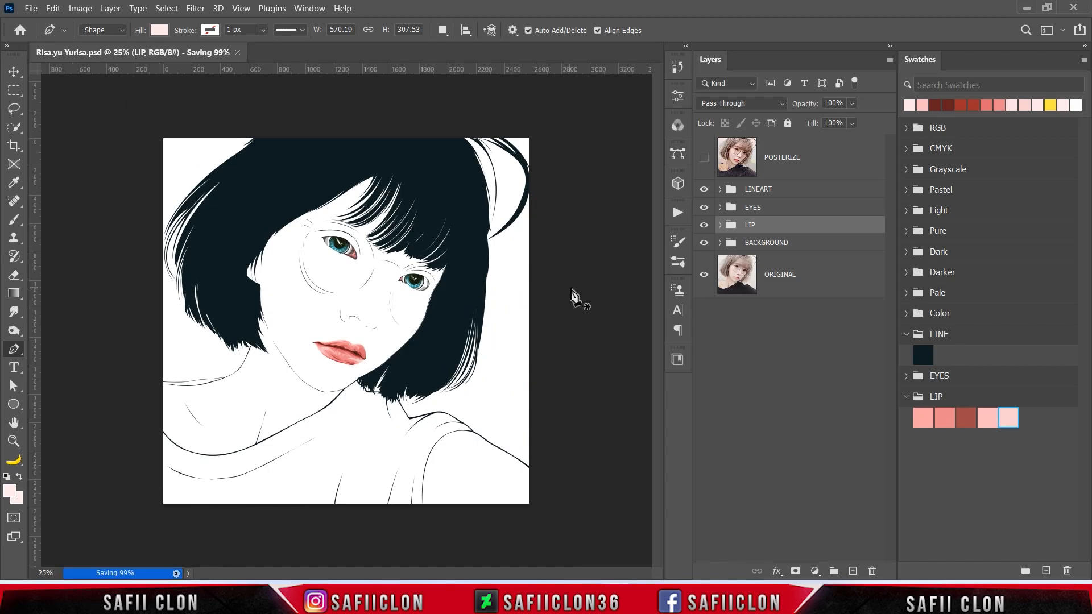